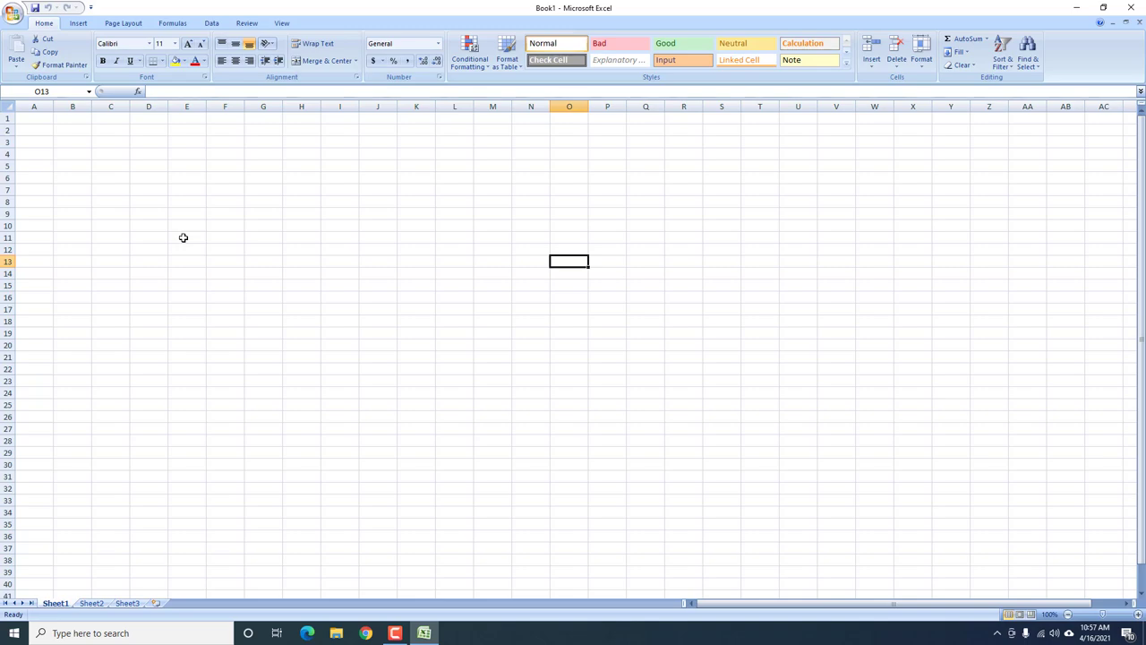
# Merge A1:O1 into one centred cell and enter the title 'Daily Manufacturing progress Report'.
pyautogui.keyDown('ctrl'); pyautogui.scroll(1, 182, 237); pyautogui.keyUp('ctrl')
pyautogui.keyDown('ctrl'); pyautogui.scroll(2, 183, 237); pyautogui.keyUp('ctrl')
pyautogui.keyDown('ctrl'); pyautogui.scroll(2, 182, 237); pyautogui.keyUp('ctrl')
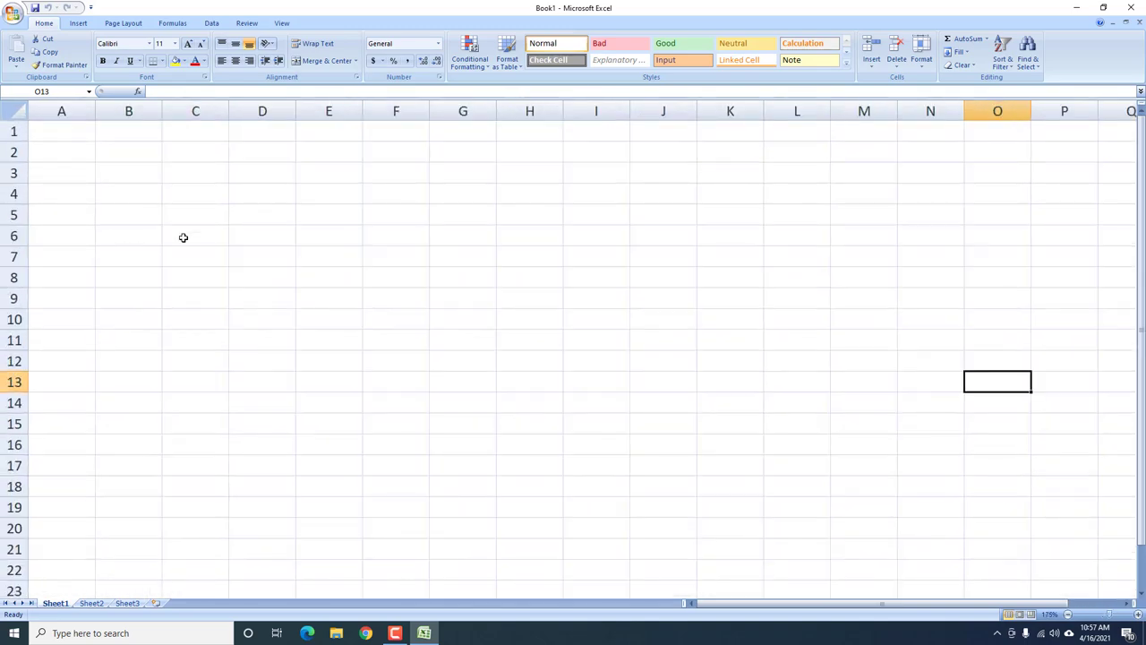
pyautogui.keyDown('ctrl'); pyautogui.scroll(1, 183, 237); pyautogui.keyUp('ctrl')
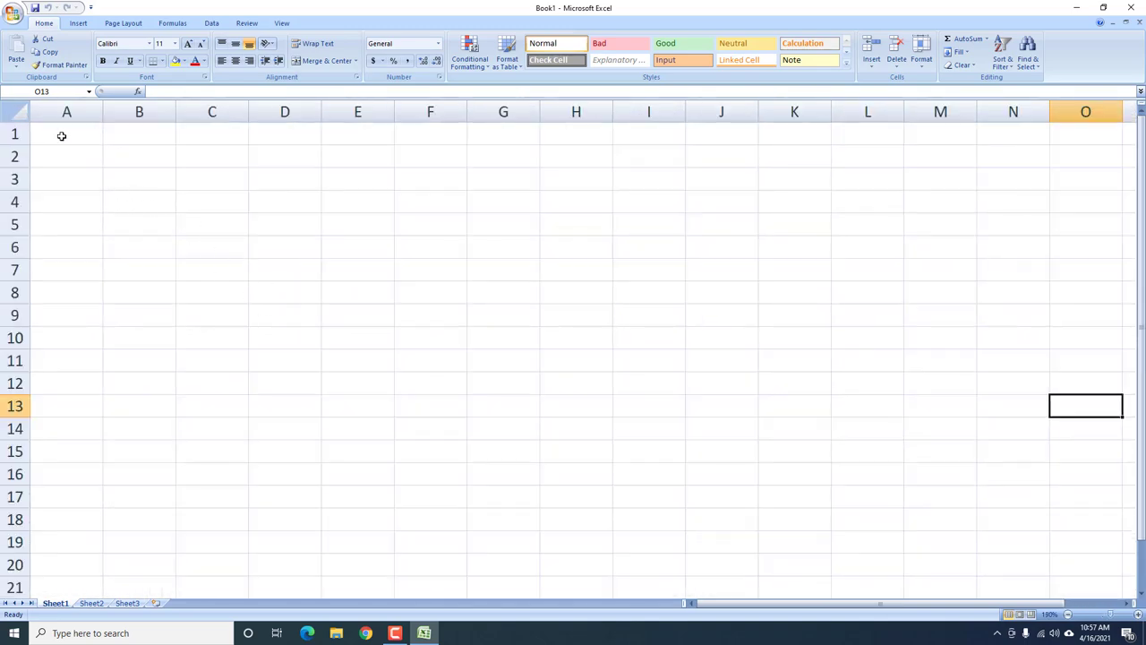
pyautogui.moveTo(62, 135); pyautogui.dragTo(1061, 135)
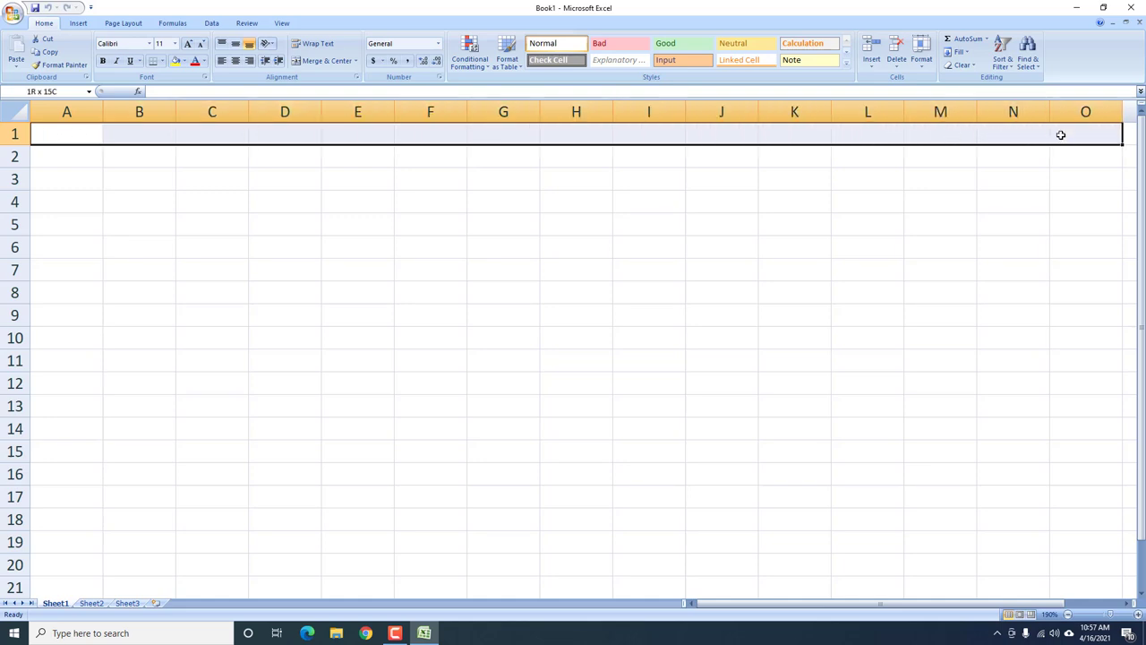
pyautogui.click(326, 61)
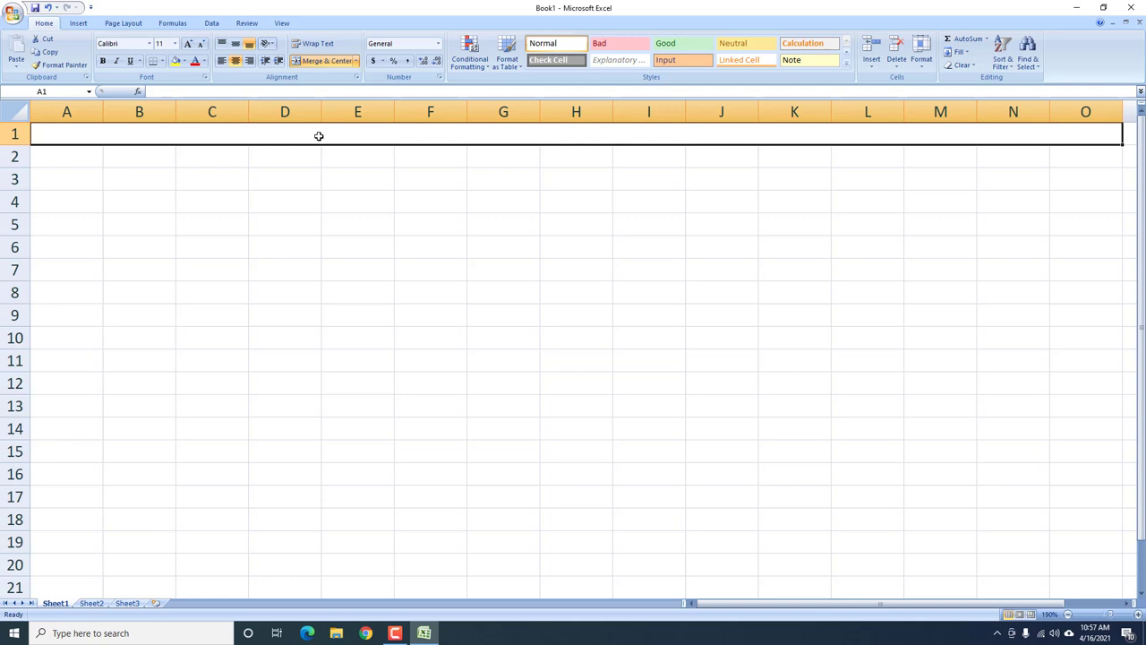
pyautogui.write('Daily Manufacturing progress Report')
pyautogui.click(386, 197)
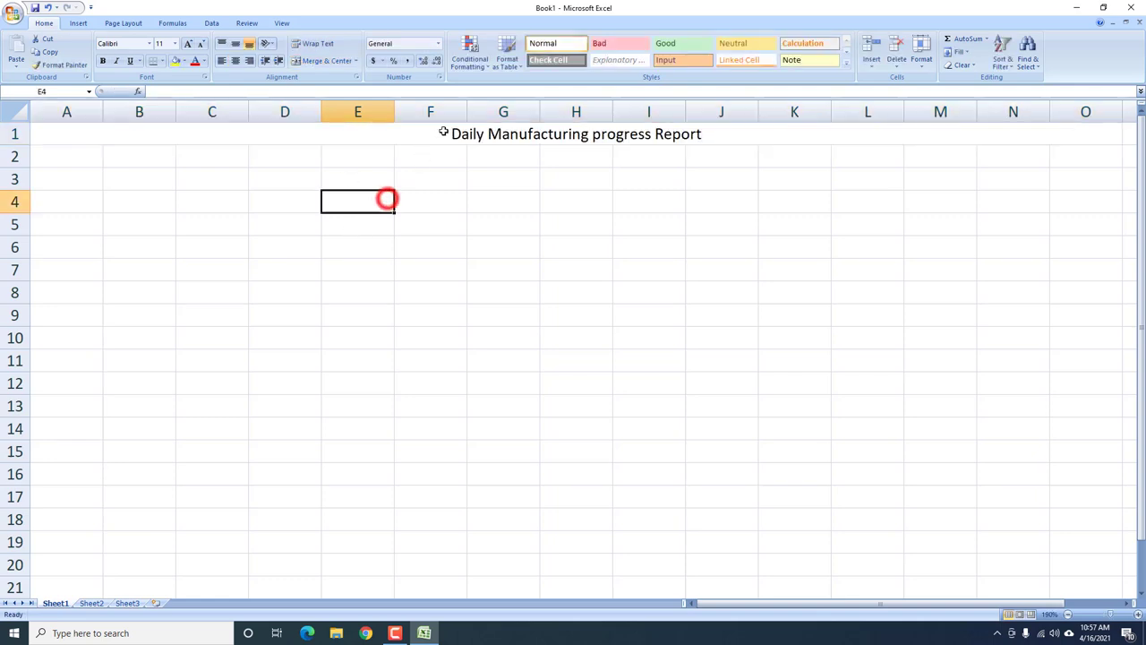
pyautogui.click(442, 131)
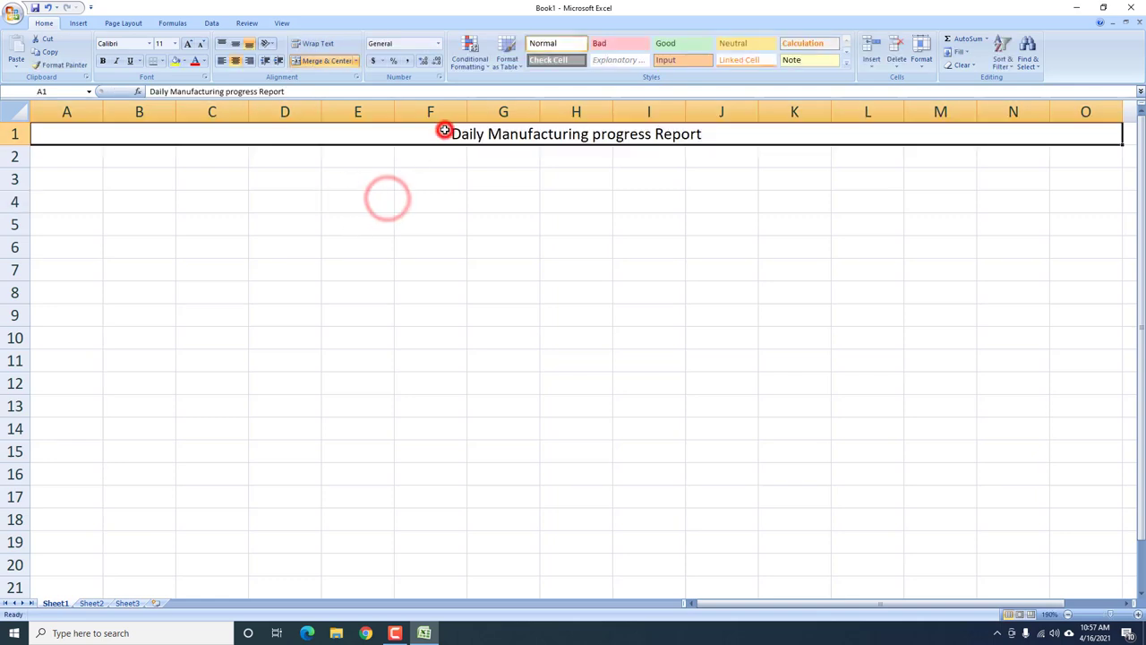
# Enlarge the title to 26-point and make it bold.
pyautogui.click(189, 43)
pyautogui.click(189, 43)
pyautogui.click(189, 43)
pyautogui.click(189, 43)
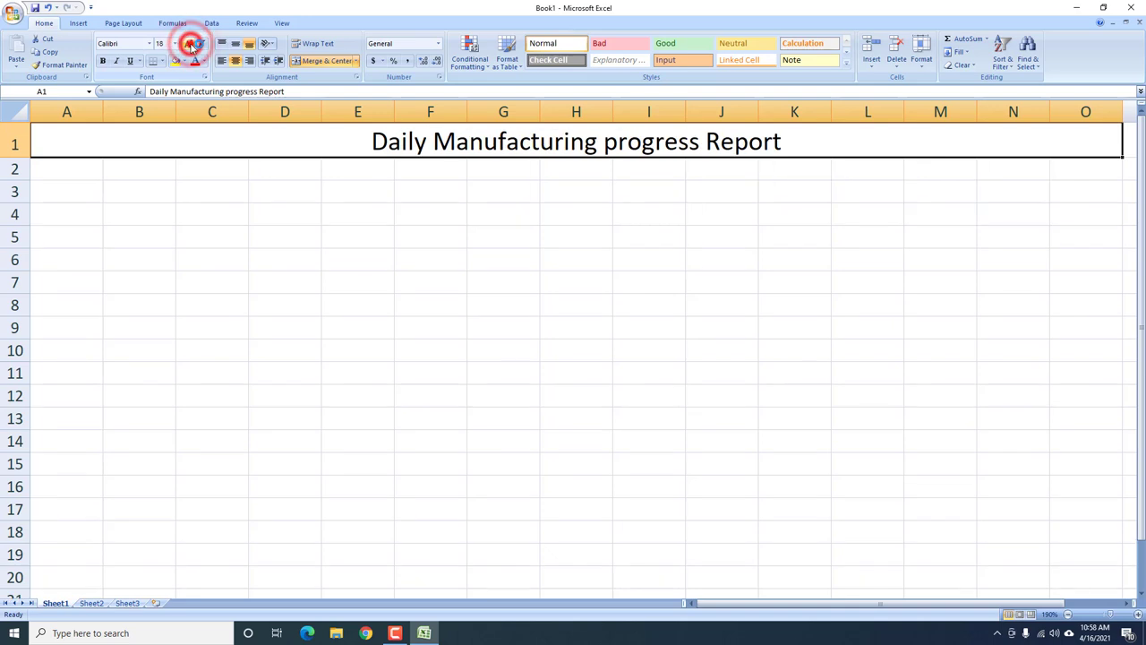
pyautogui.click(190, 44)
pyautogui.click(190, 44)
pyautogui.click(189, 43)
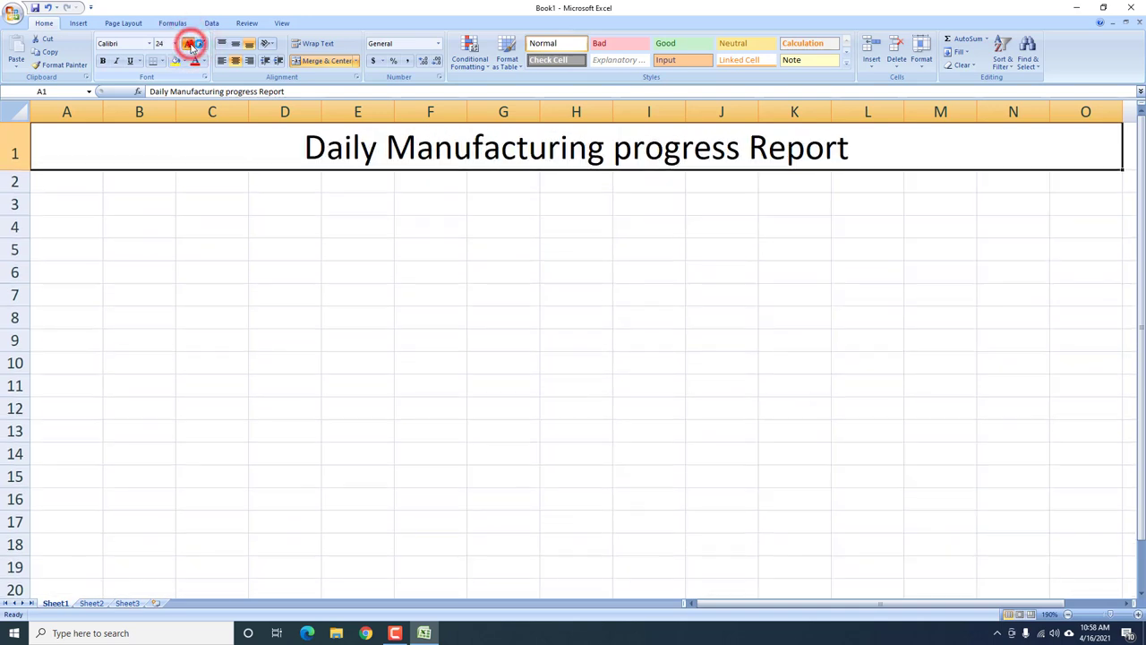
pyautogui.click(190, 44)
pyautogui.click(102, 60)
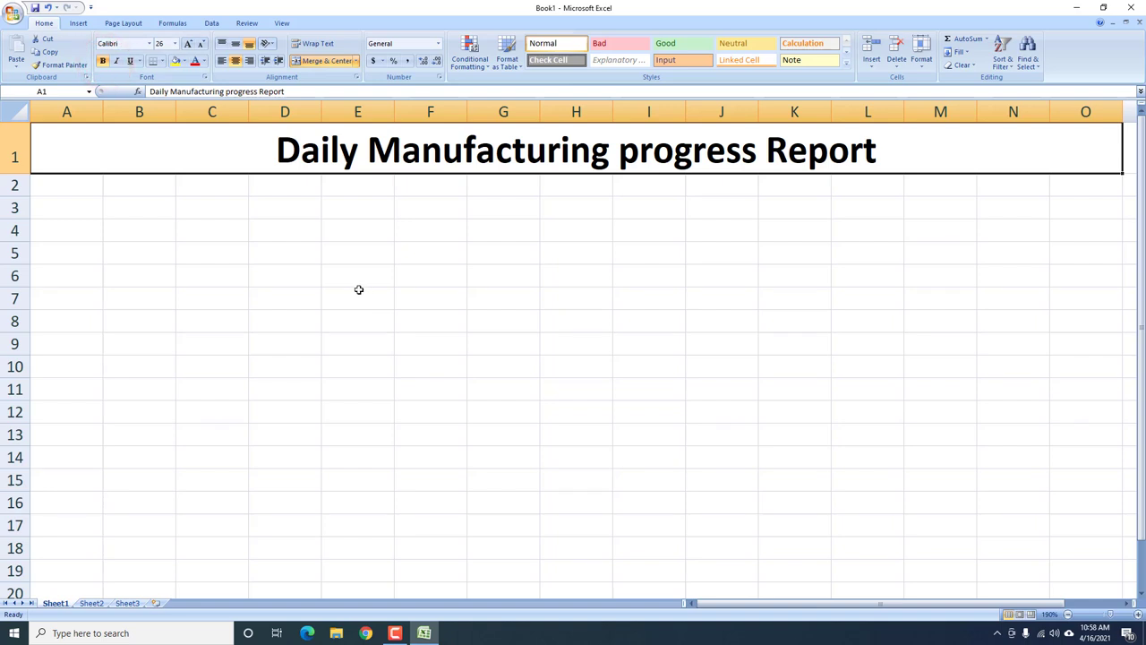
pyautogui.moveTo(55, 186); pyautogui.dragTo(1052, 188)
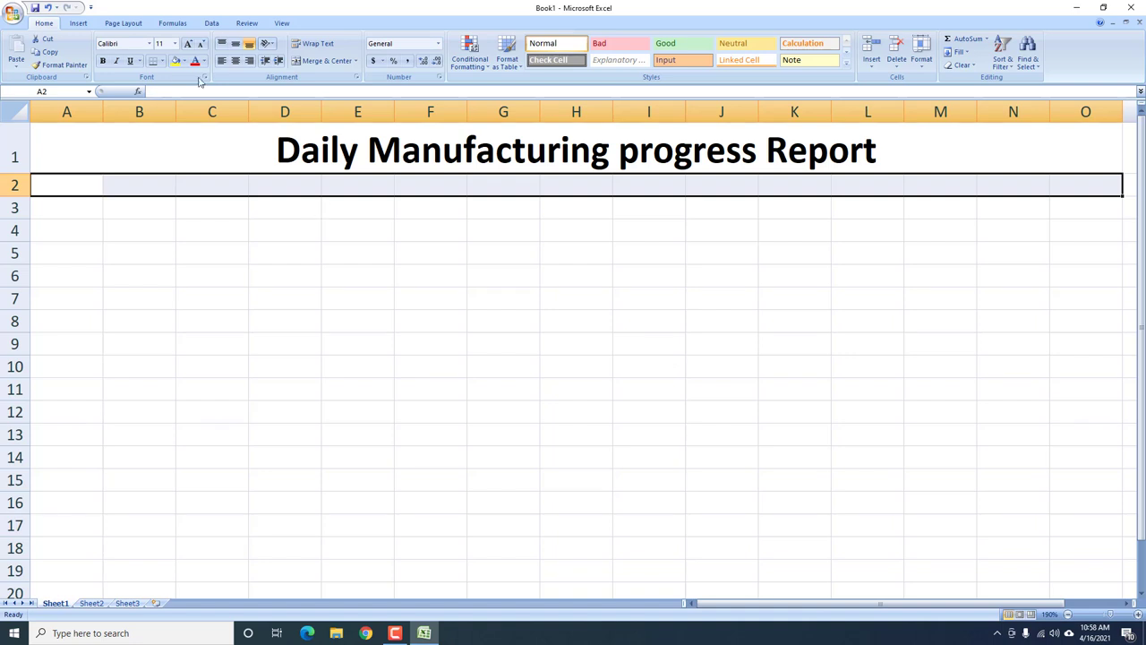
# Merge A2:O2 and enter the date 1january2021, shown as 1-Jan-21.
pyautogui.click(324, 60)
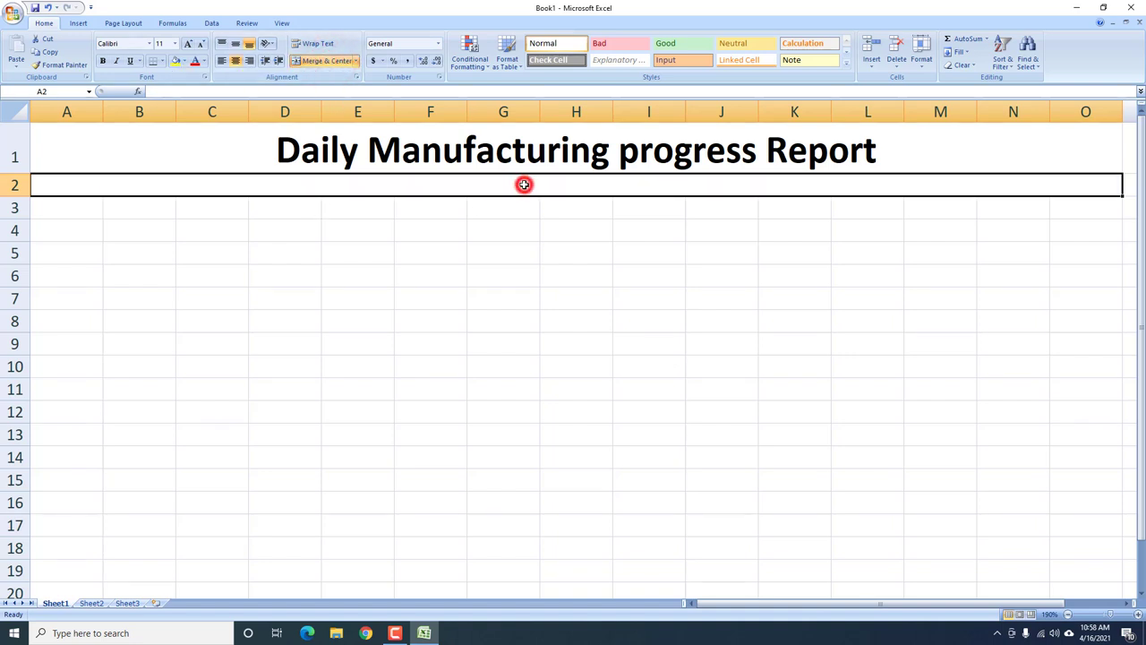
pyautogui.write('1')
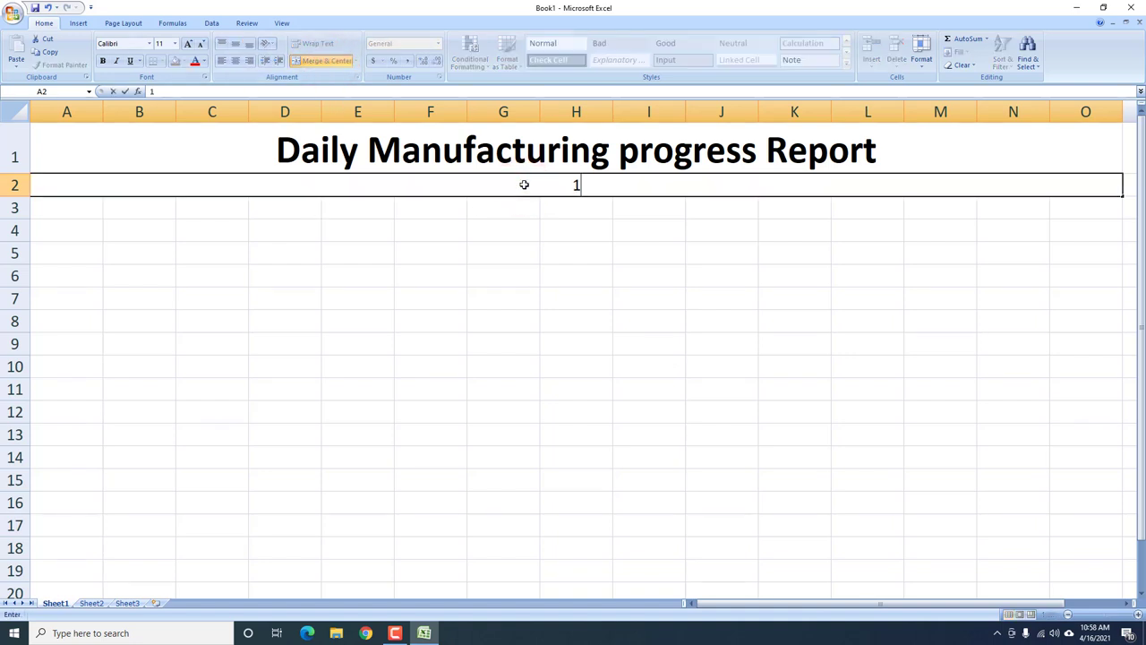
pyautogui.write('january2021')
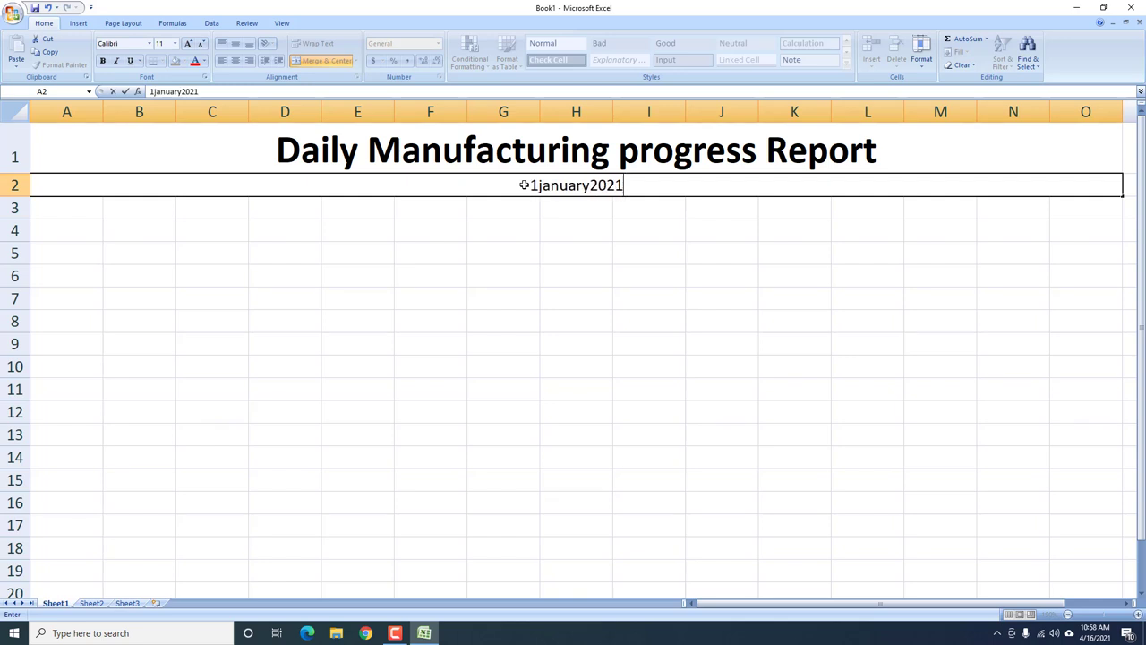
pyautogui.click(531, 224)
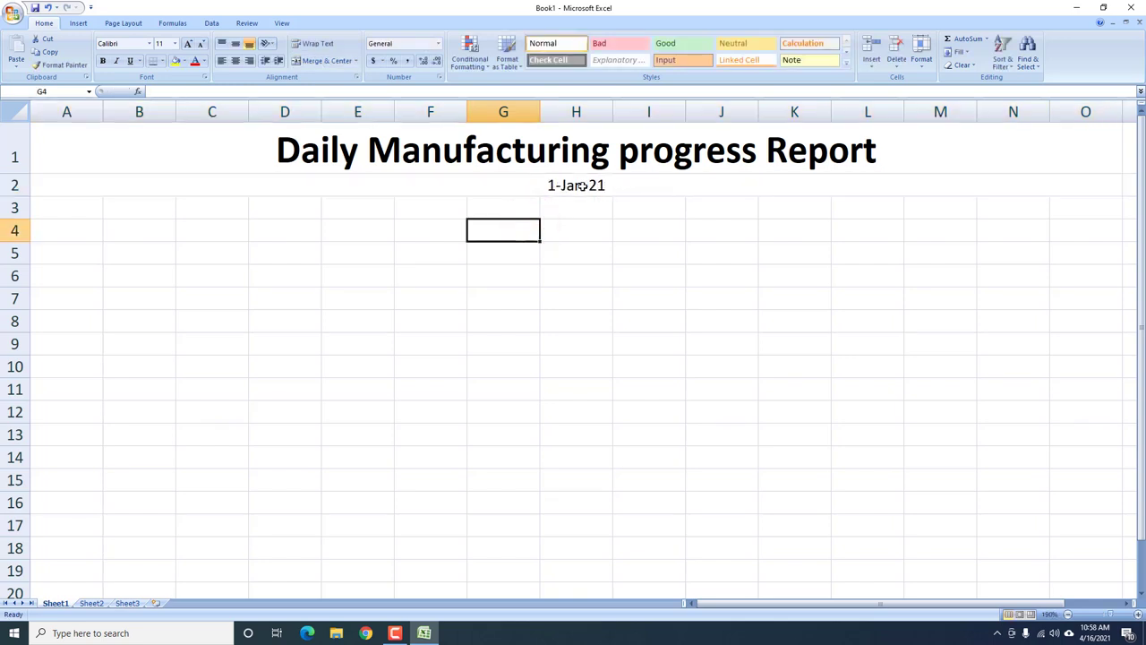
pyautogui.click(578, 186)
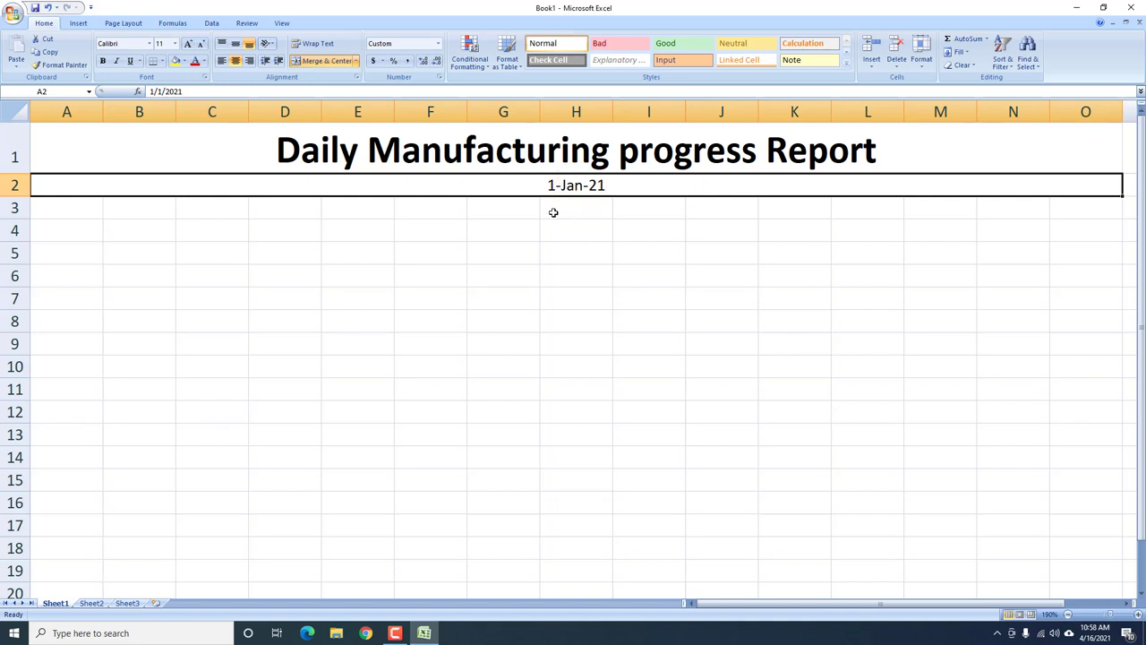
pyautogui.click(83, 214)
# Put outside borders around the merged title cell and the merged date cell.
pyautogui.click(108, 150)
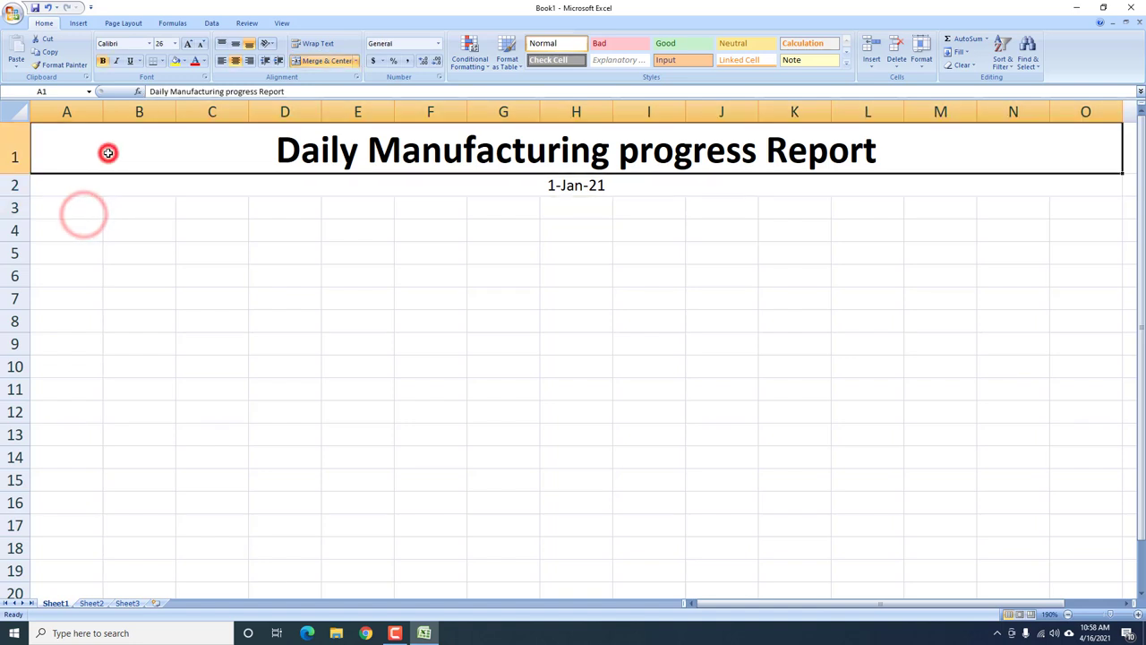
pyautogui.click(162, 61)
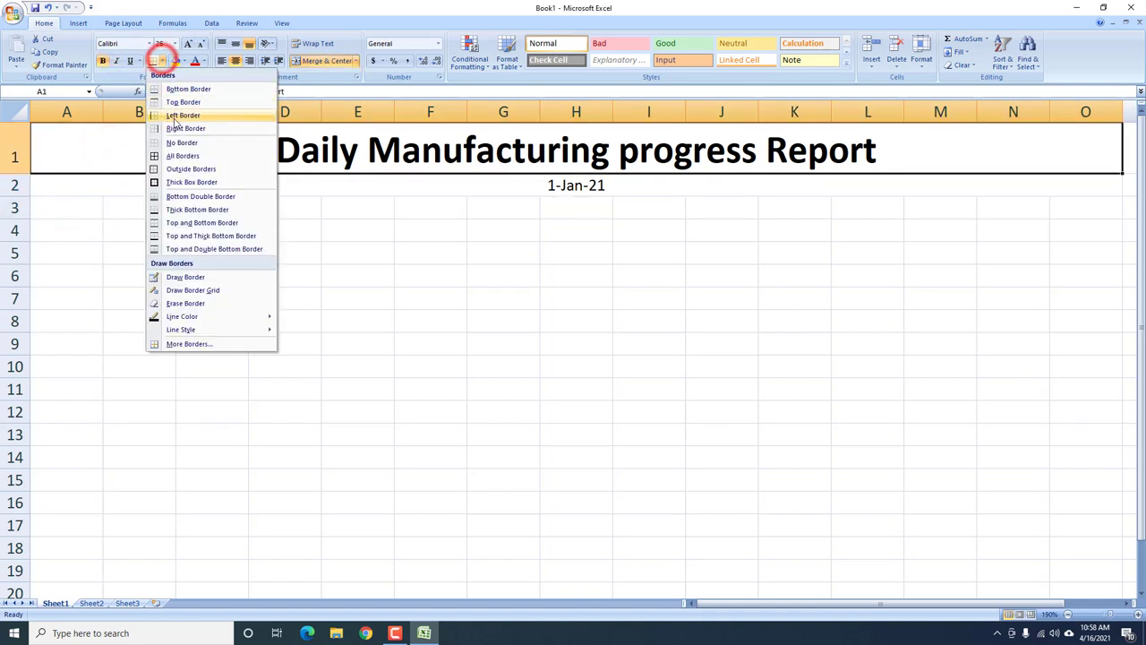
pyautogui.click(188, 170)
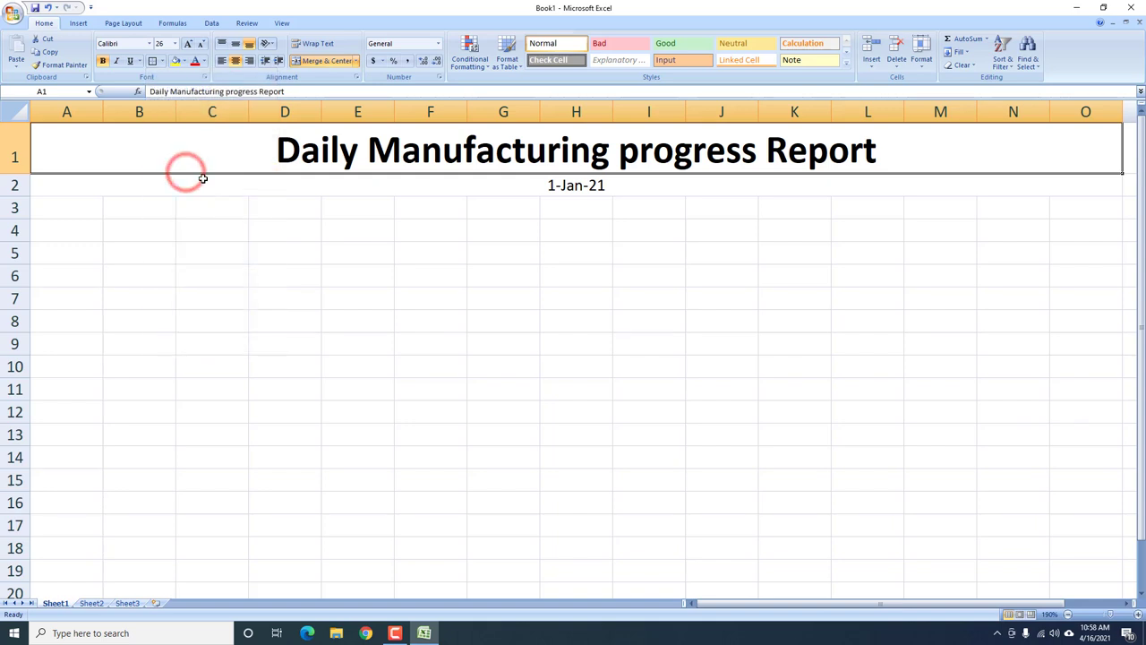
pyautogui.click(202, 182)
pyautogui.click(152, 61)
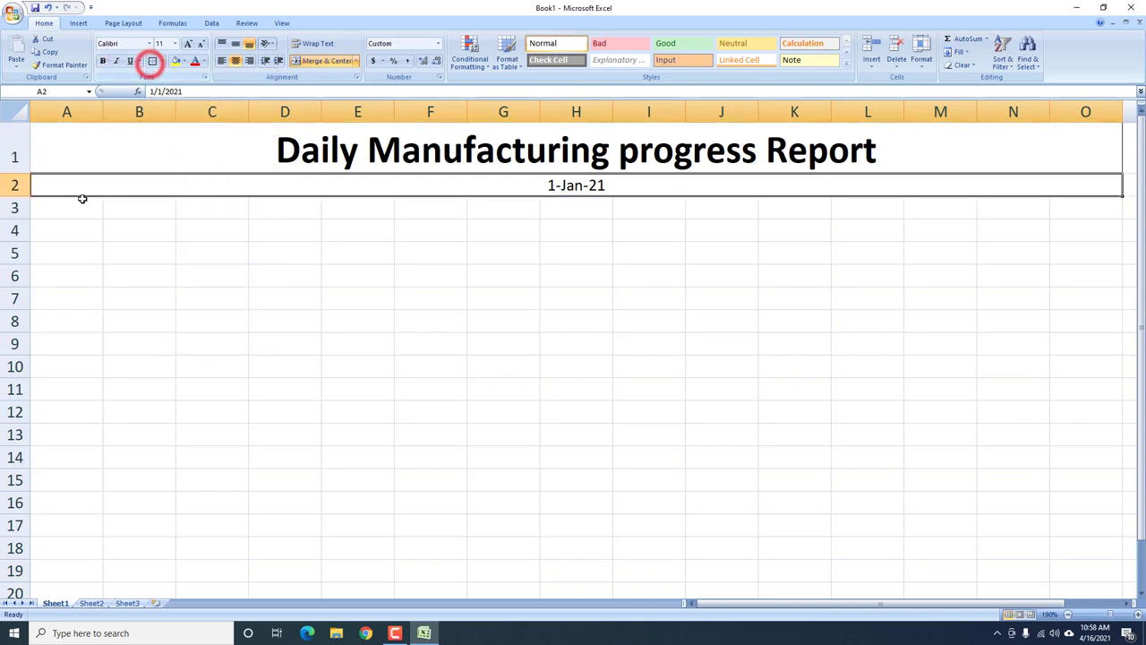
pyautogui.click(74, 205)
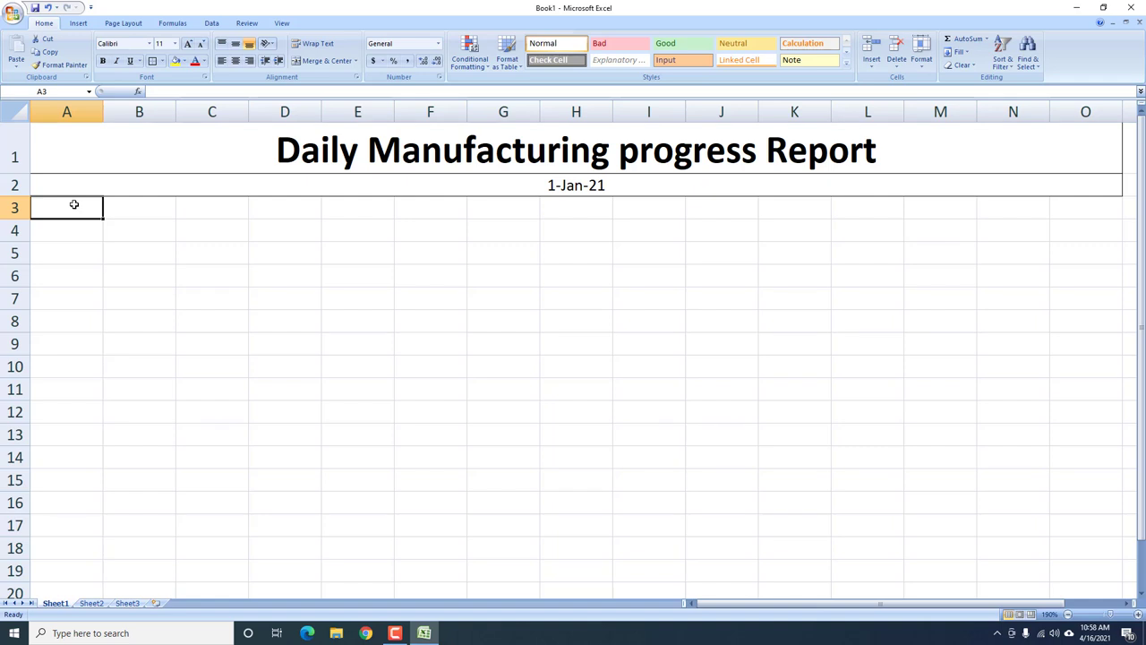
# Enter 'Product code' in A3, enlarge it, and widen column A to fit.
pyautogui.write('Product code')
pyautogui.click(71, 254)
pyautogui.click(84, 209)
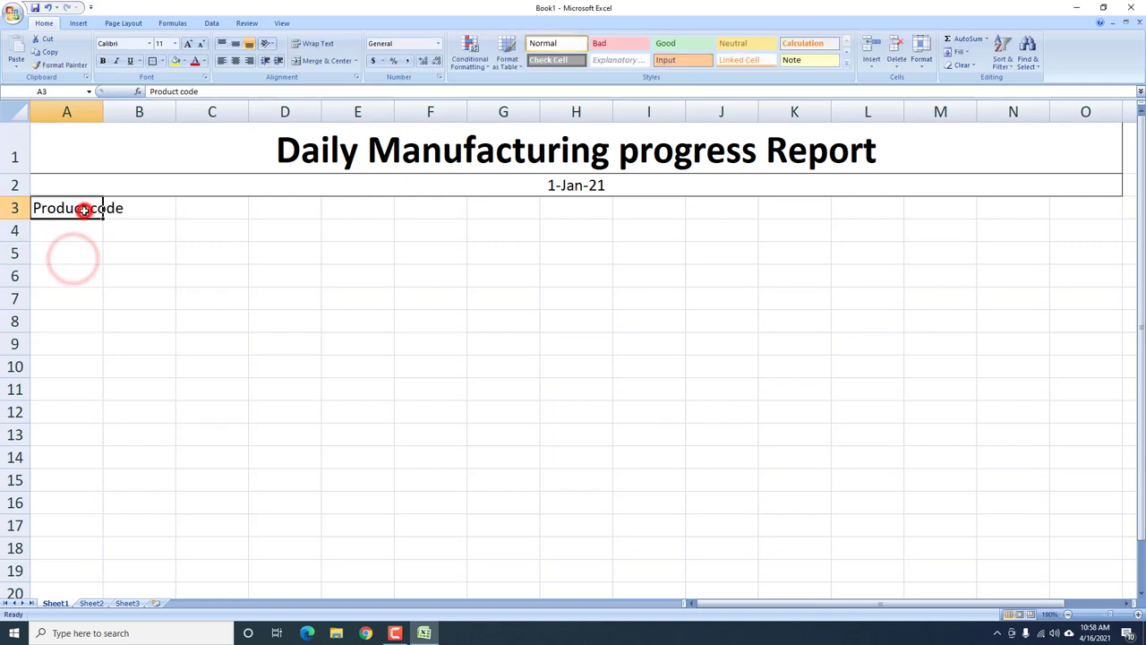
pyautogui.click(187, 44)
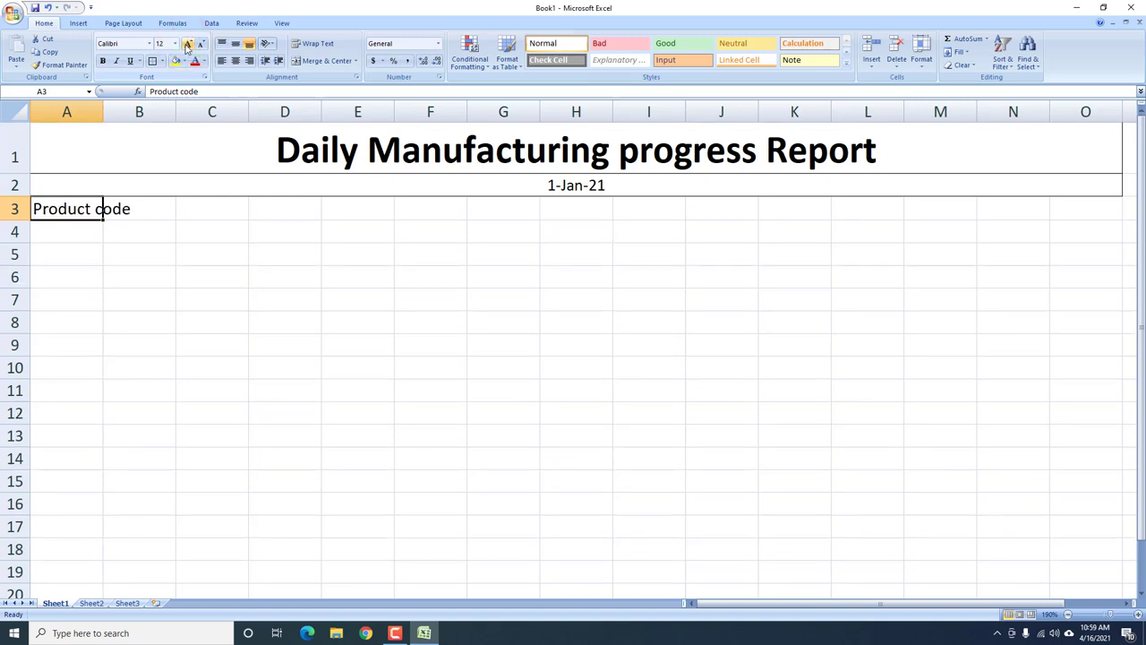
pyautogui.click(187, 44)
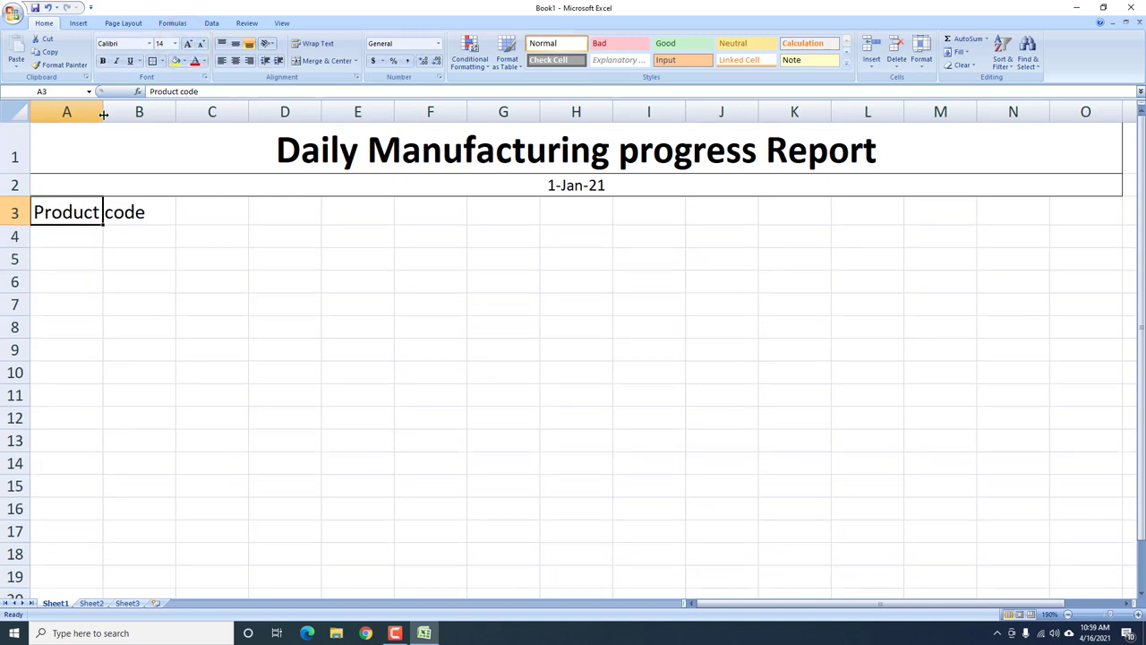
pyautogui.moveTo(103, 114); pyautogui.dragTo(149, 113)
pyautogui.click(117, 214)
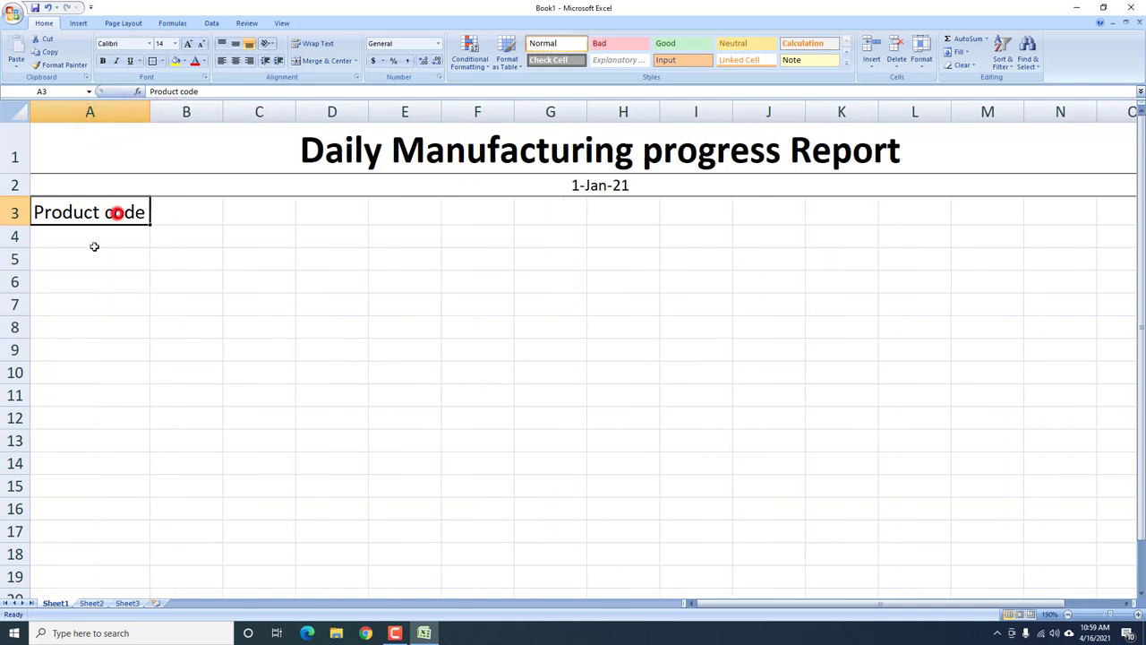
pyautogui.click(164, 215)
pyautogui.moveTo(150, 111); pyautogui.dragTo(156, 111)
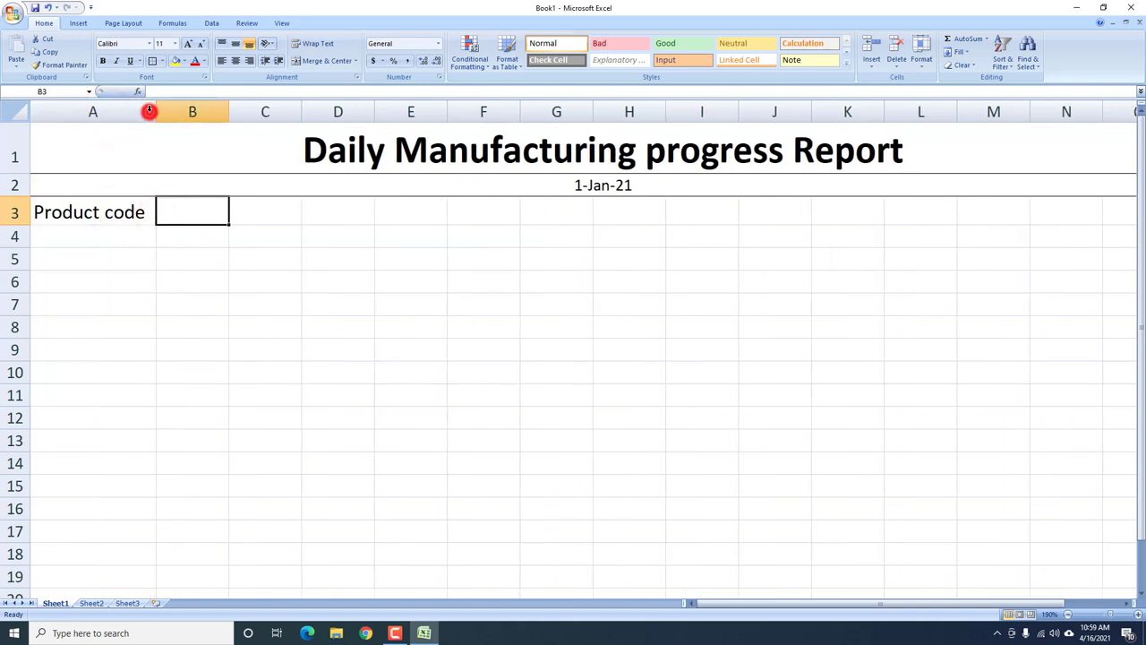
# Enter 'Item/Pic' in B3 and set the A3:O3 header row to font size 14.
pyautogui.click(170, 208)
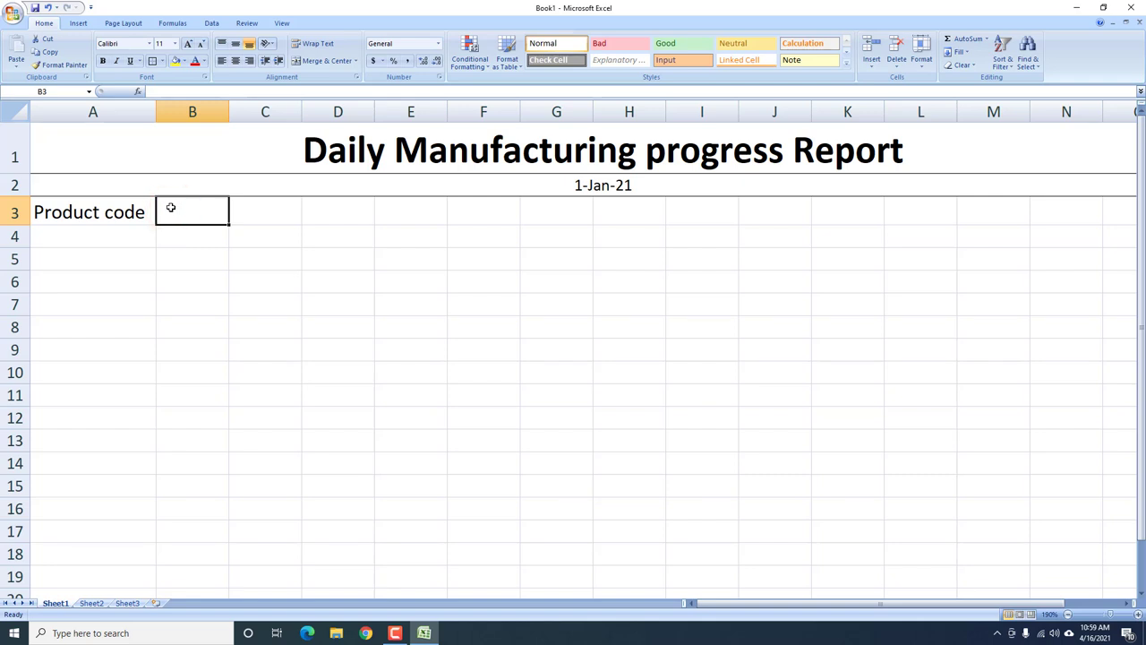
pyautogui.write('Item/Pic')
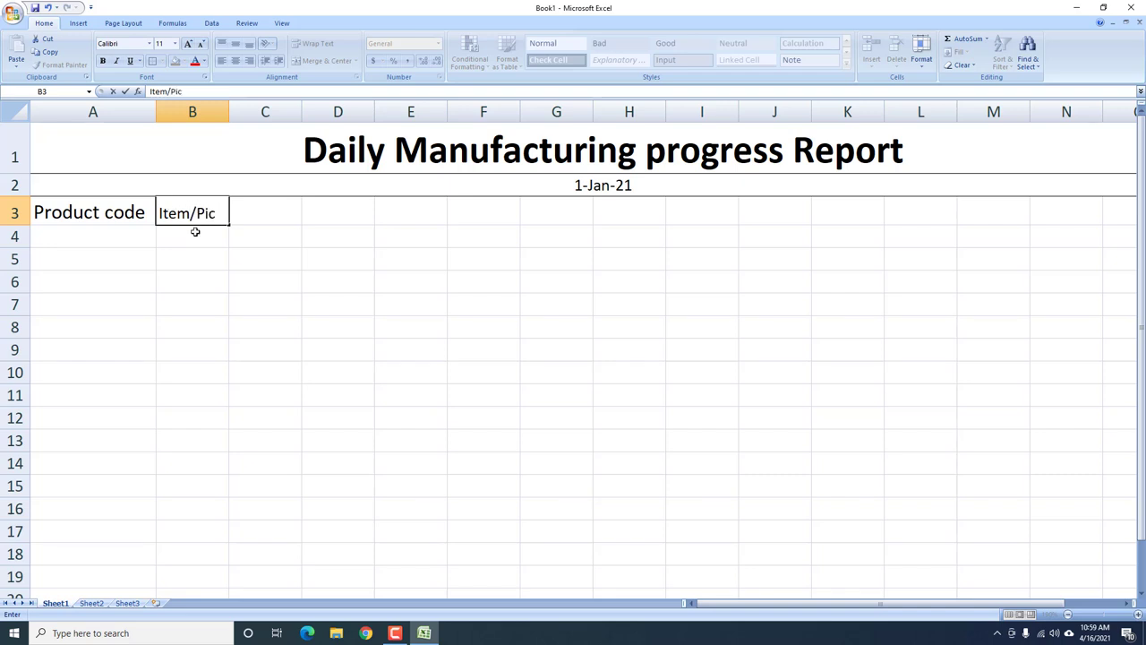
pyautogui.click(195, 231)
pyautogui.click(205, 212)
pyautogui.click(80, 212)
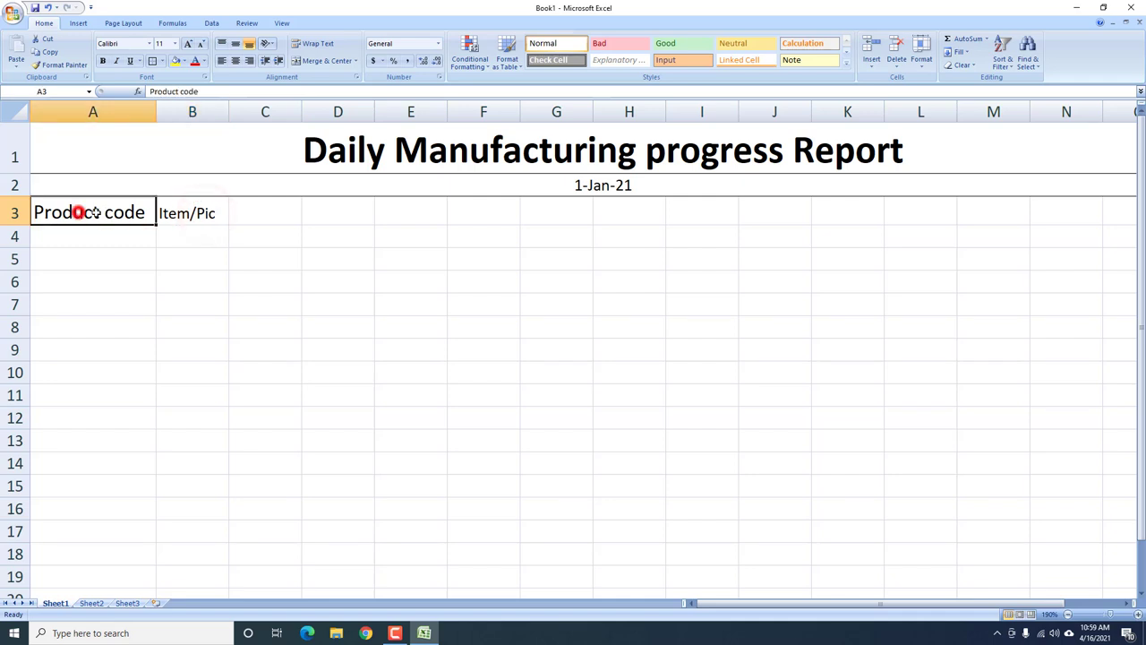
pyautogui.moveTo(94, 213); pyautogui.dragTo(1004, 213)
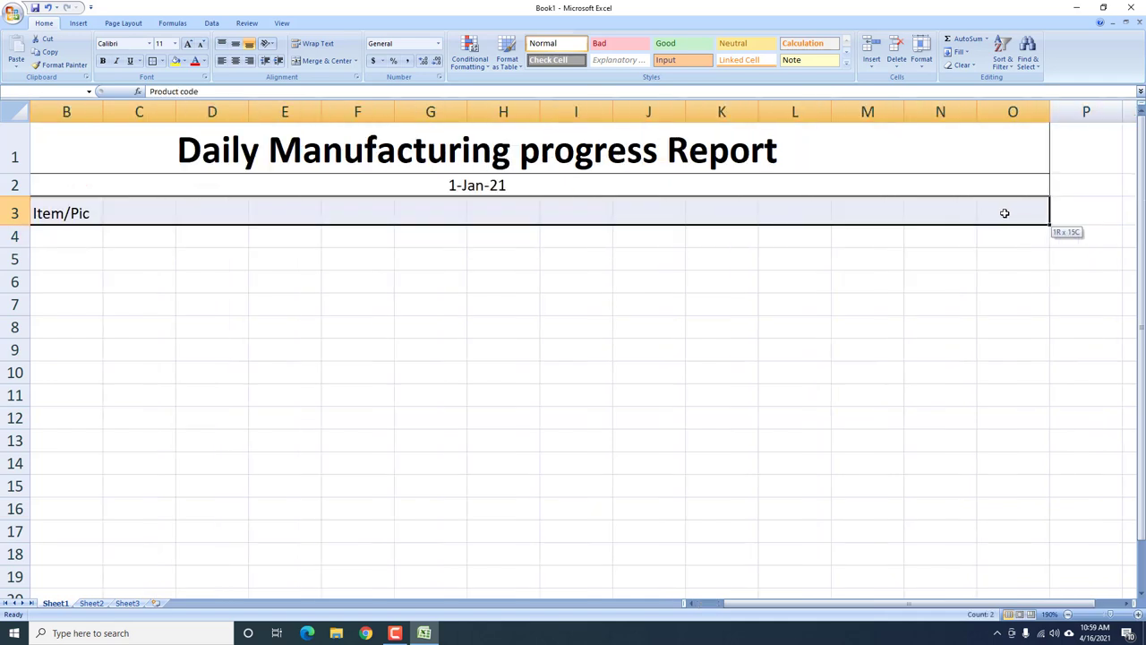
pyautogui.click(162, 43)
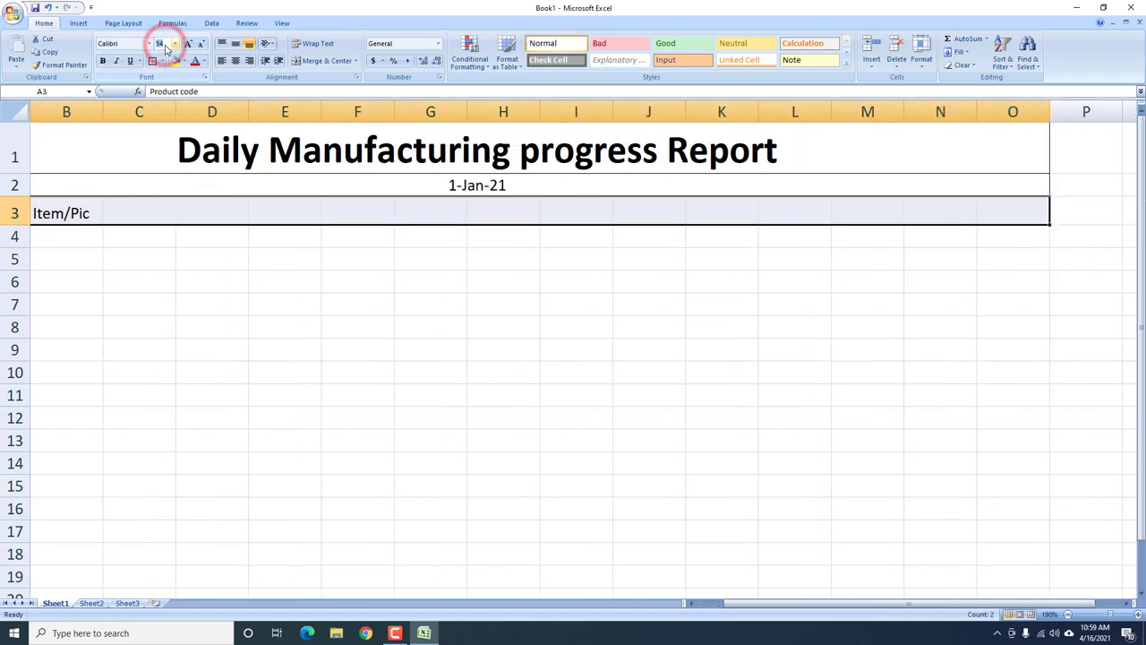
pyautogui.write('14')
pyautogui.press('Return')
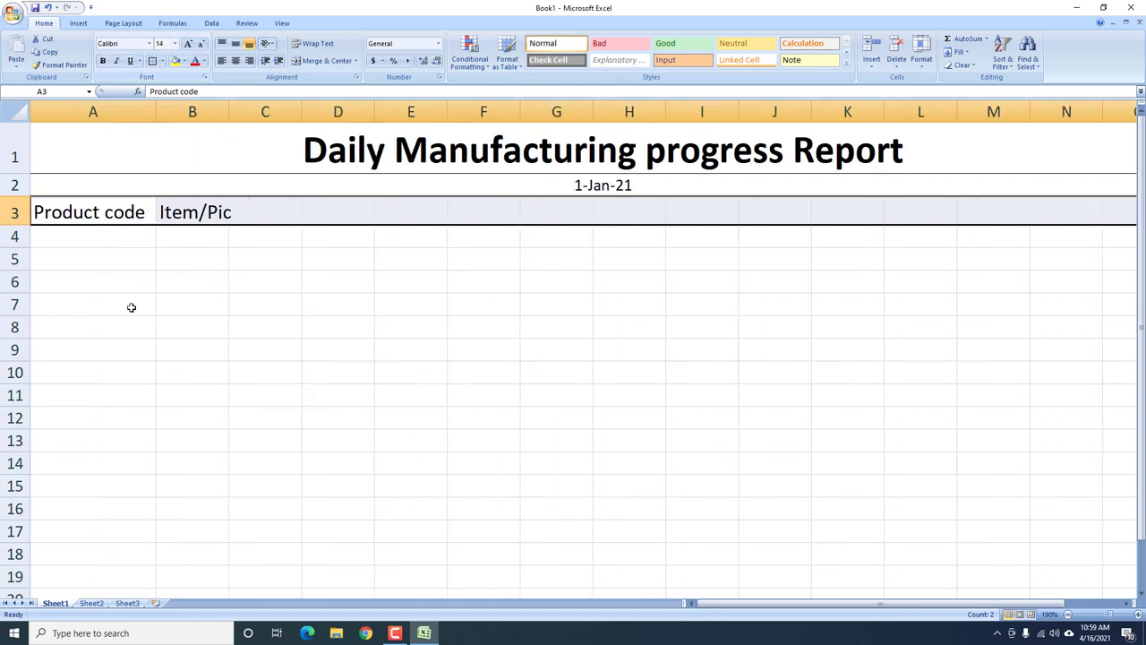
pyautogui.click(202, 258)
# Widen column B and add the 'Item Name' header in C3, autofitting column C.
pyautogui.moveTo(230, 107); pyautogui.dragTo(240, 108)
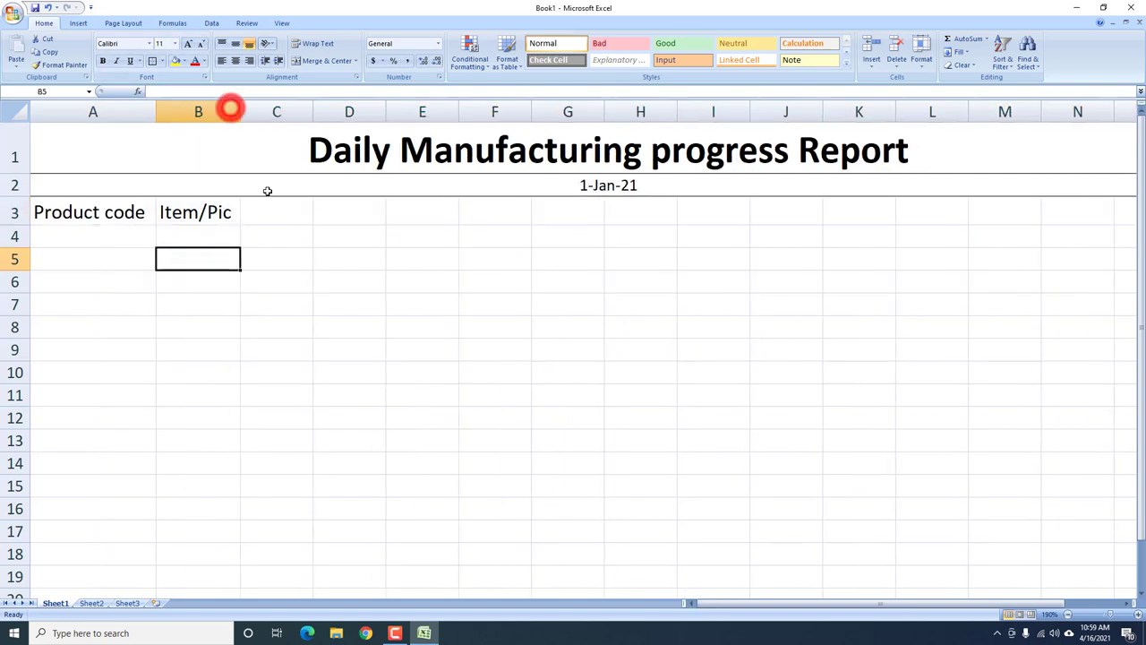
pyautogui.click(277, 209)
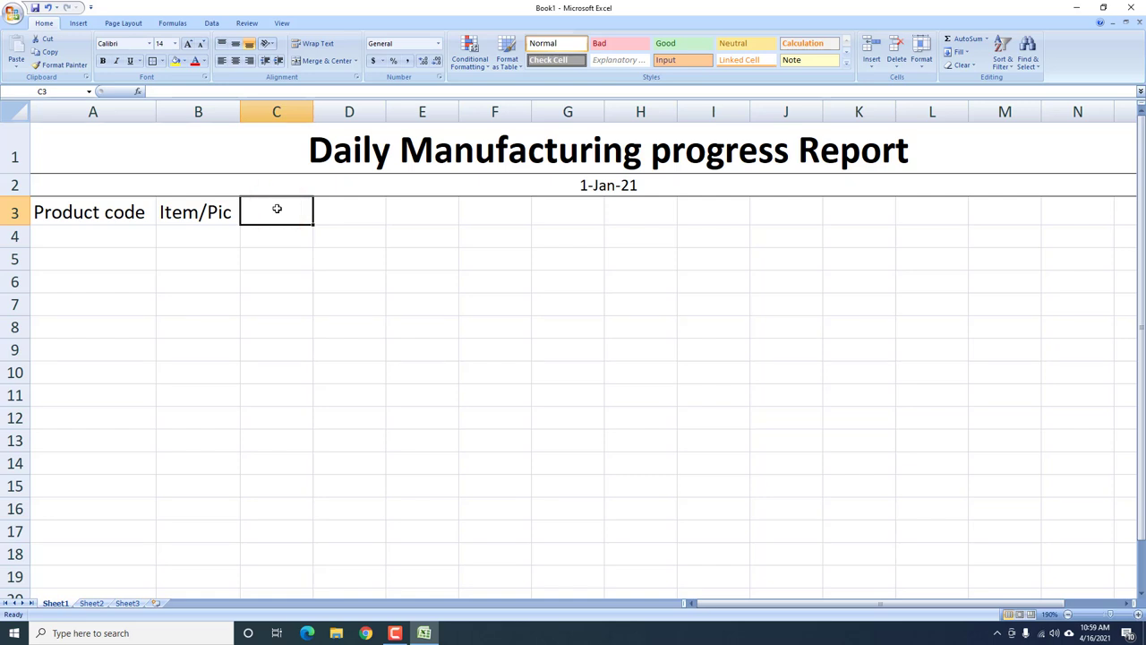
pyautogui.write('Item Name')
pyautogui.click(314, 255)
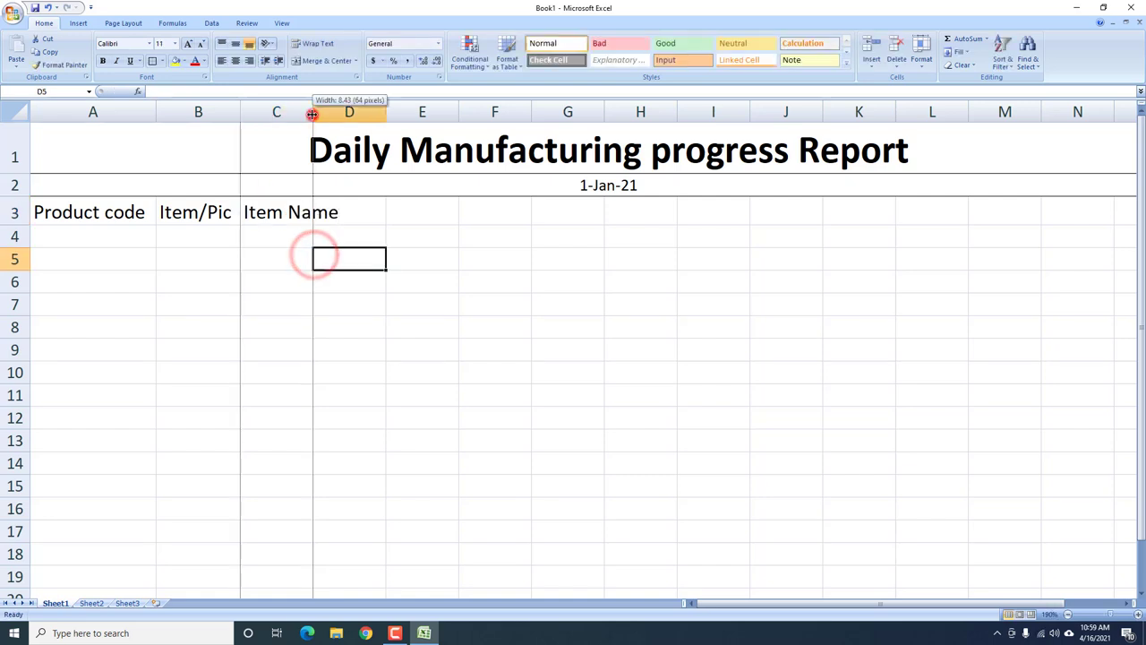
pyautogui.doubleClick(313, 111)
# Add 'Total Item' in D3 and 'Work Complet' in E3, autofitting both columns.
pyautogui.click(374, 209)
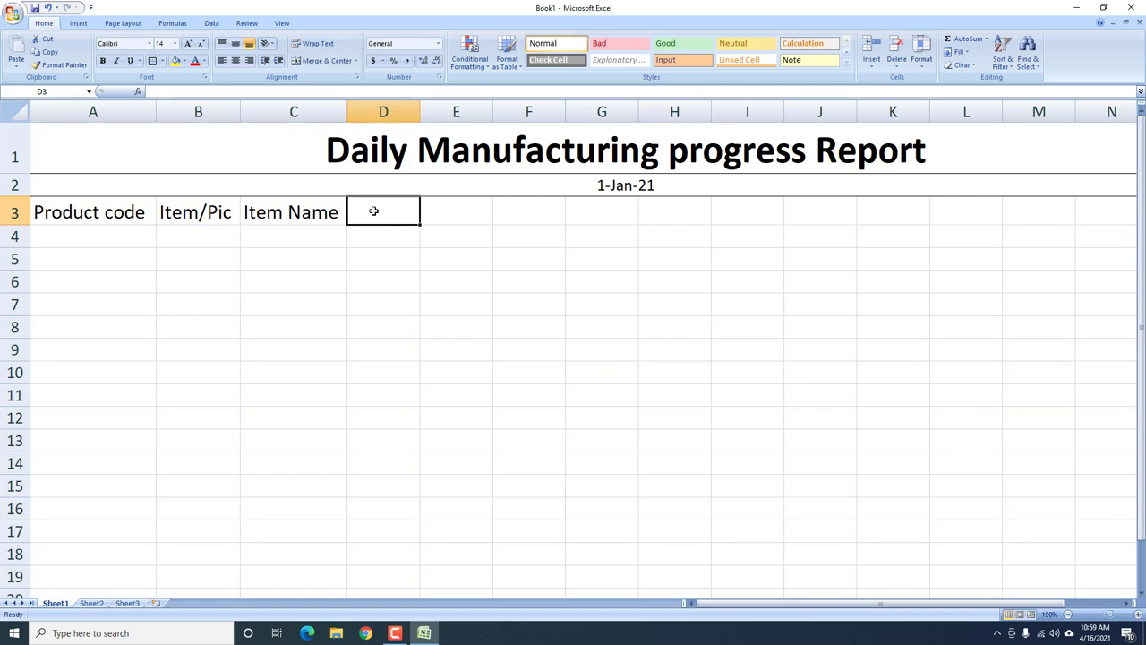
pyautogui.write('Total Item')
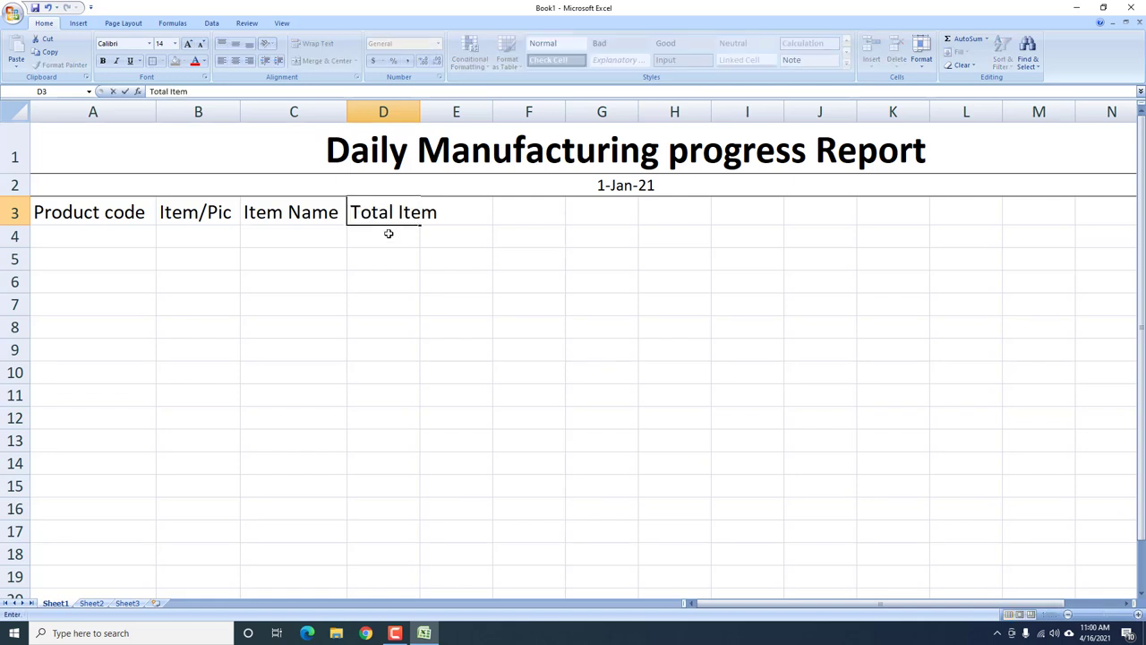
pyautogui.click(383, 237)
pyautogui.doubleClick(420, 112)
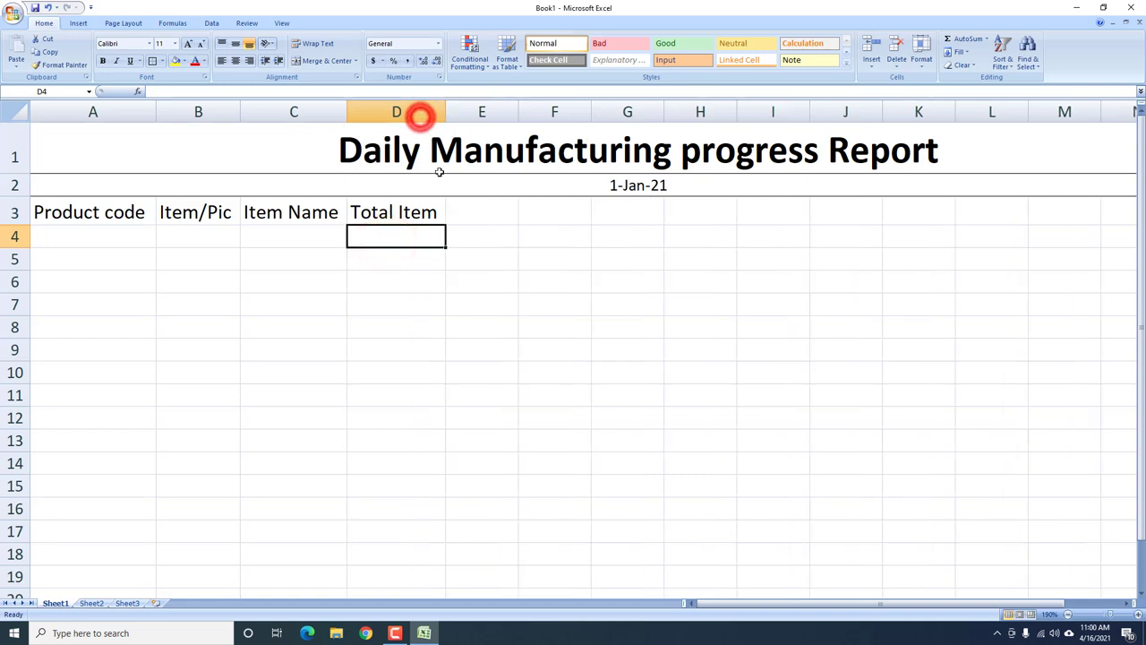
pyautogui.click(471, 207)
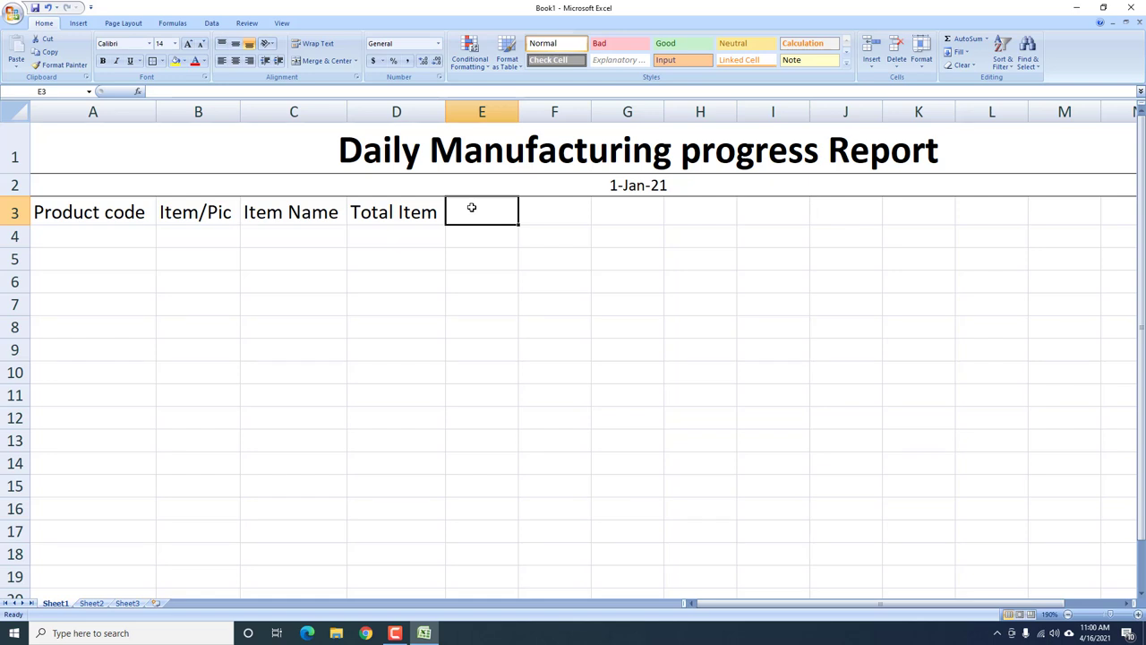
pyautogui.write('Work Complet')
pyautogui.click(473, 243)
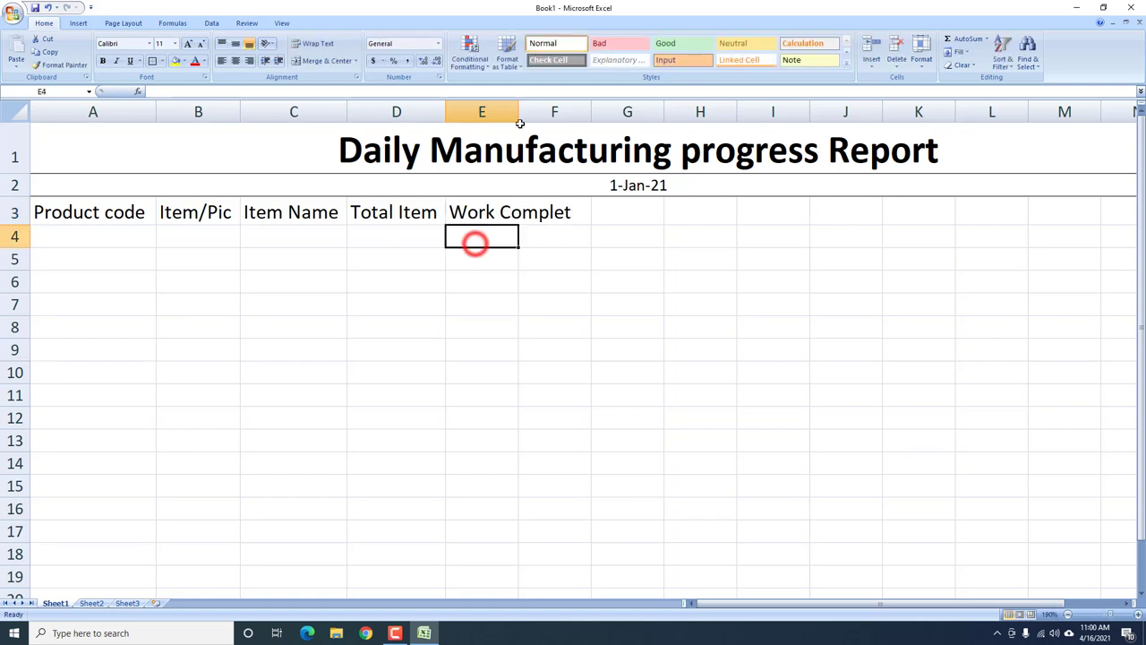
pyautogui.doubleClick(517, 112)
pyautogui.click(529, 212)
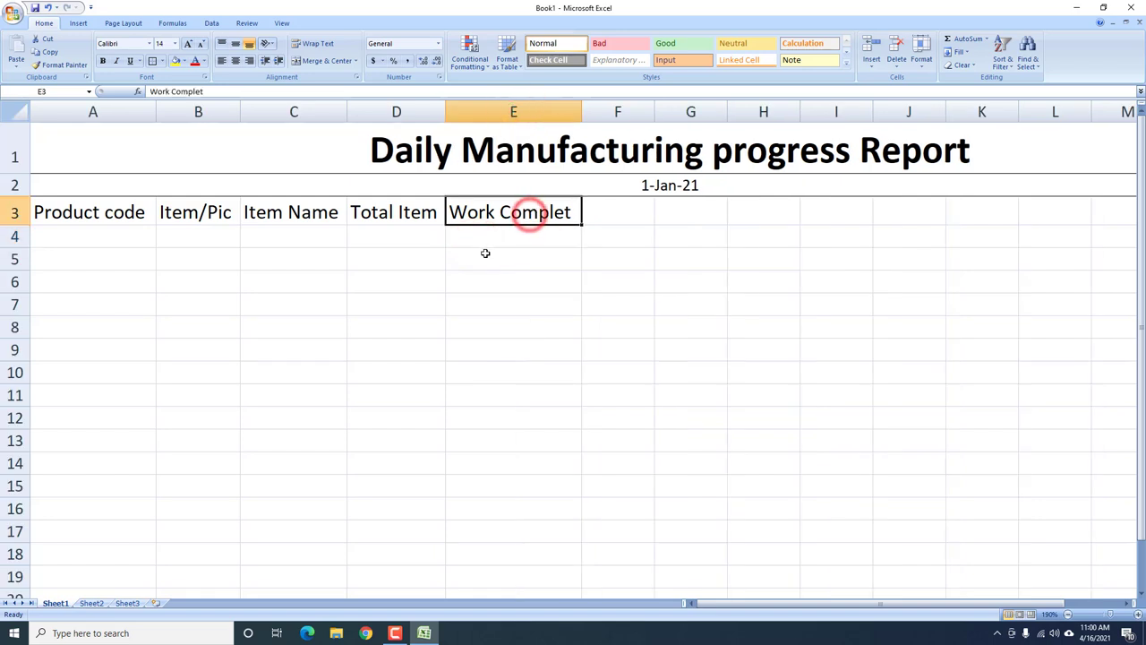
pyautogui.click(600, 217)
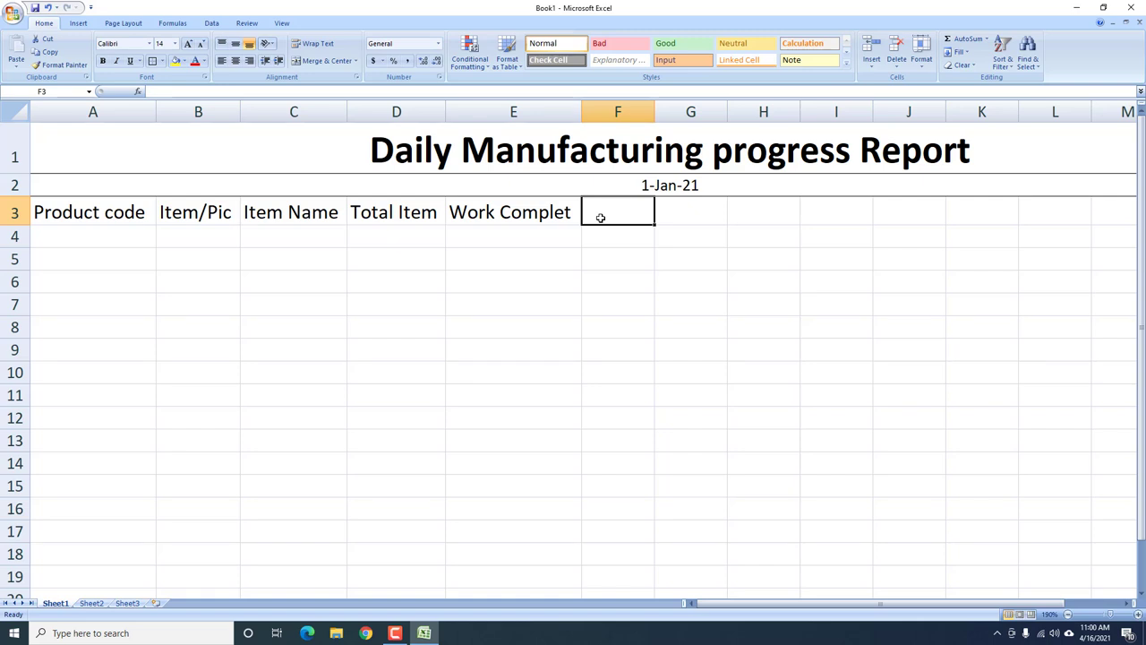
# Enter 'Step 1' in F3 and fill the series right to 'Step 10' in O3.
pyautogui.write('Step 1')
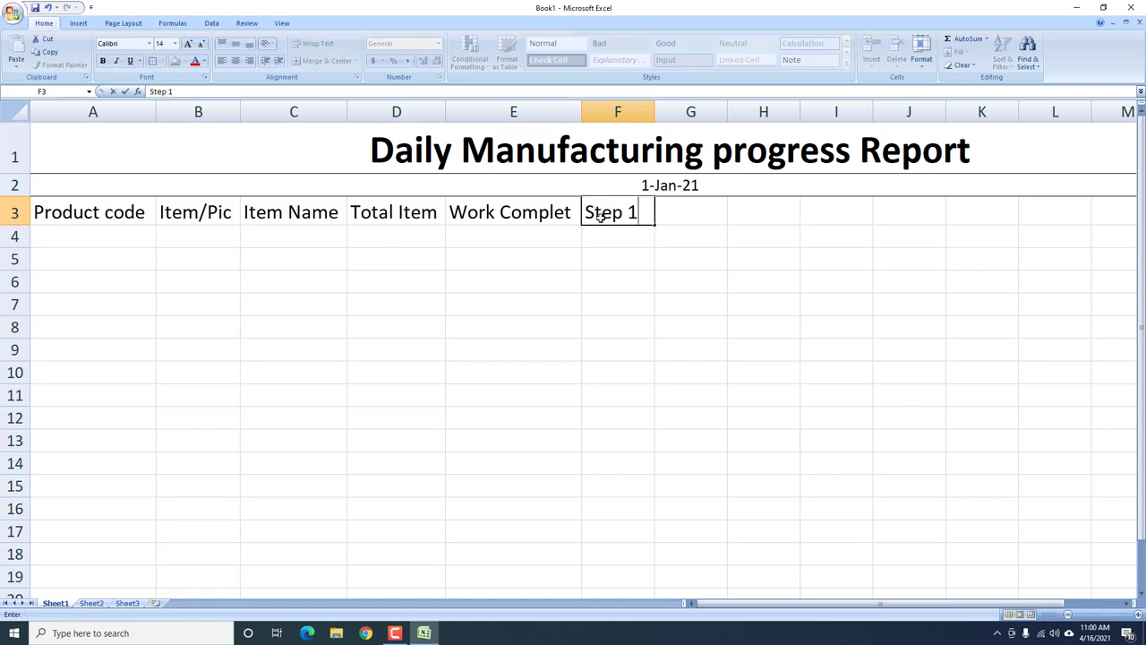
pyautogui.press('Return')
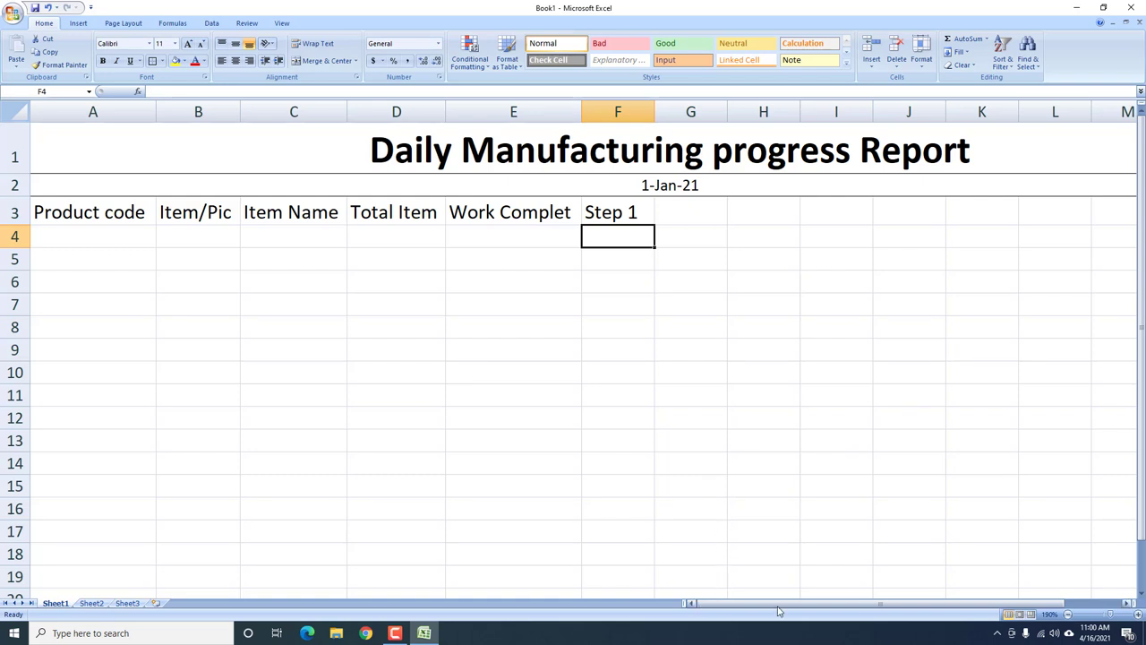
pyautogui.click(1127, 602)
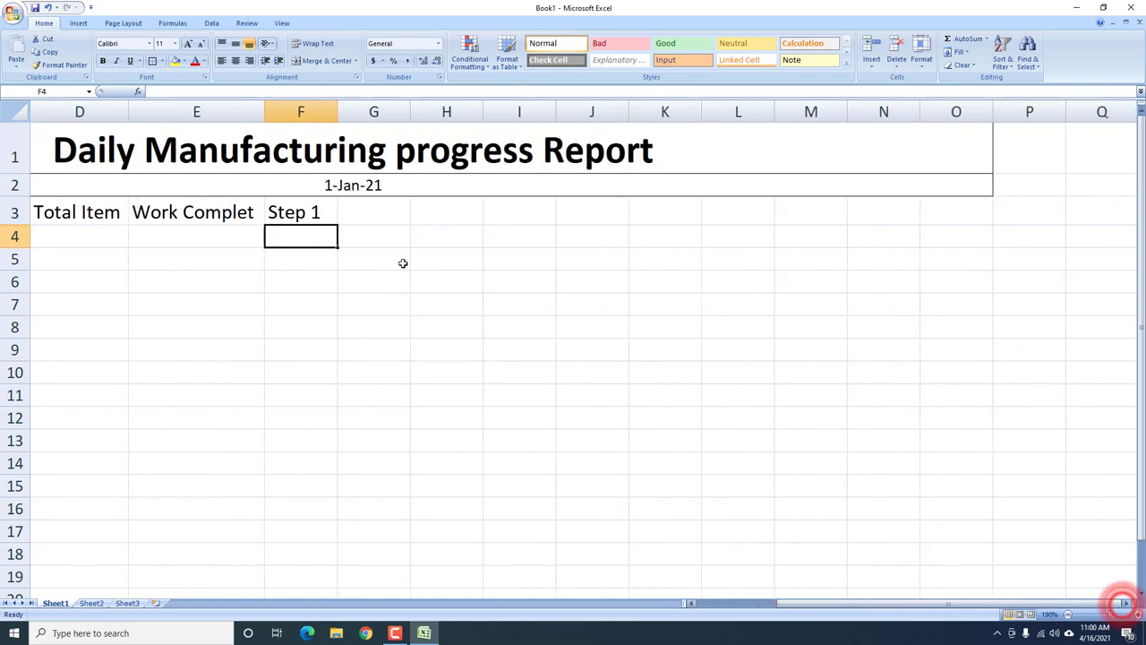
pyautogui.click(279, 212)
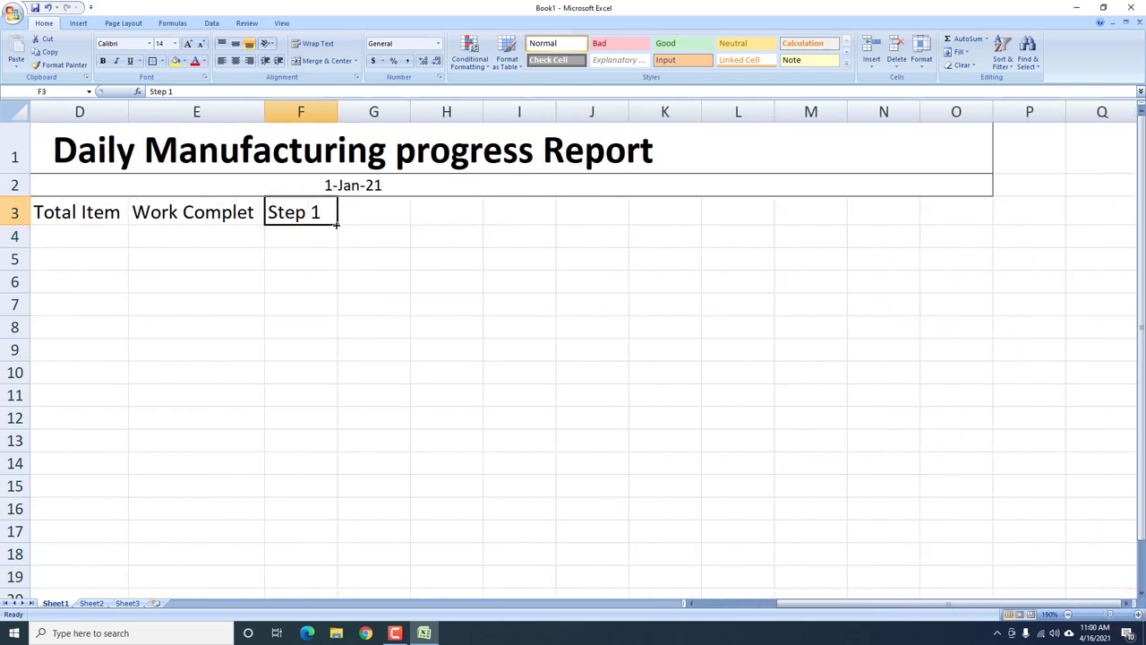
pyautogui.moveTo(336, 224); pyautogui.dragTo(921, 239)
pyautogui.click(921, 238)
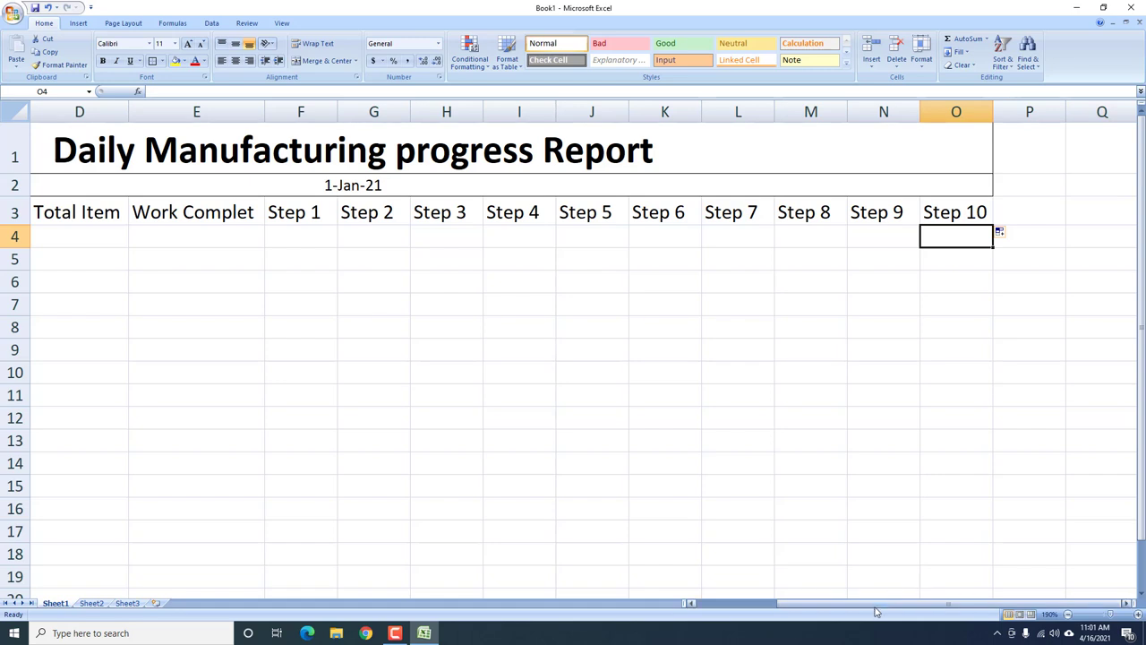
pyautogui.moveTo(866, 605); pyautogui.dragTo(788, 609)
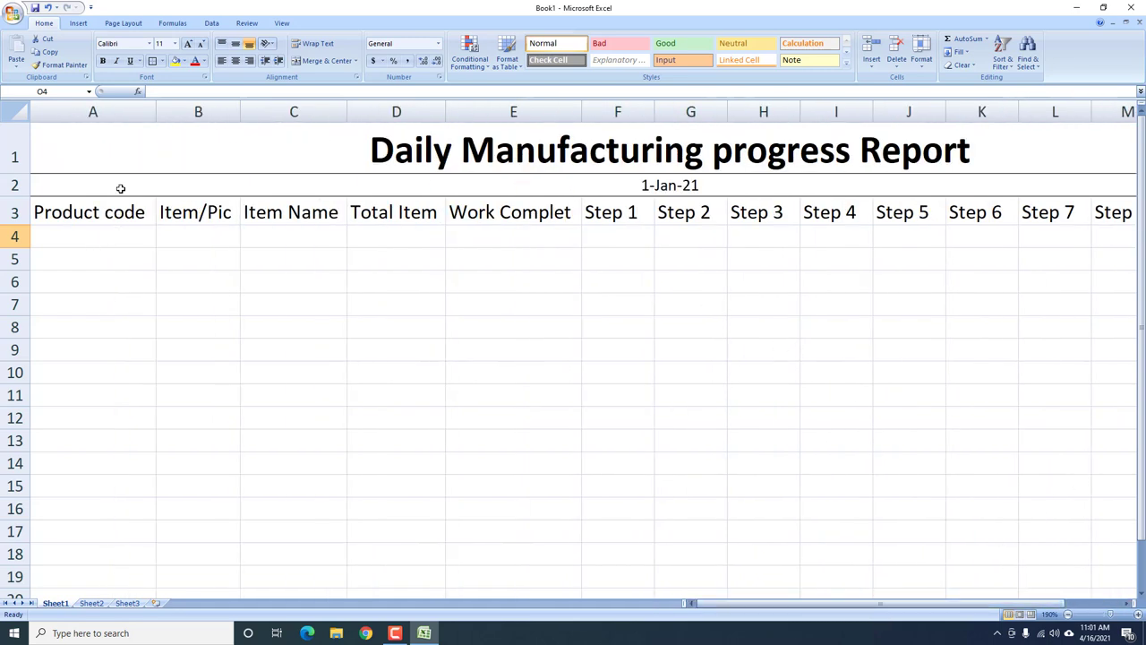
# Make row 4 taller, merge A4:A5 holding product code A1, and merge B4:B5.
pyautogui.moveTo(16, 247)
pyautogui.mouseDown()
pyautogui.moveTo(31, 252)
pyautogui.moveTo(19, 295)
pyautogui.mouseUp()
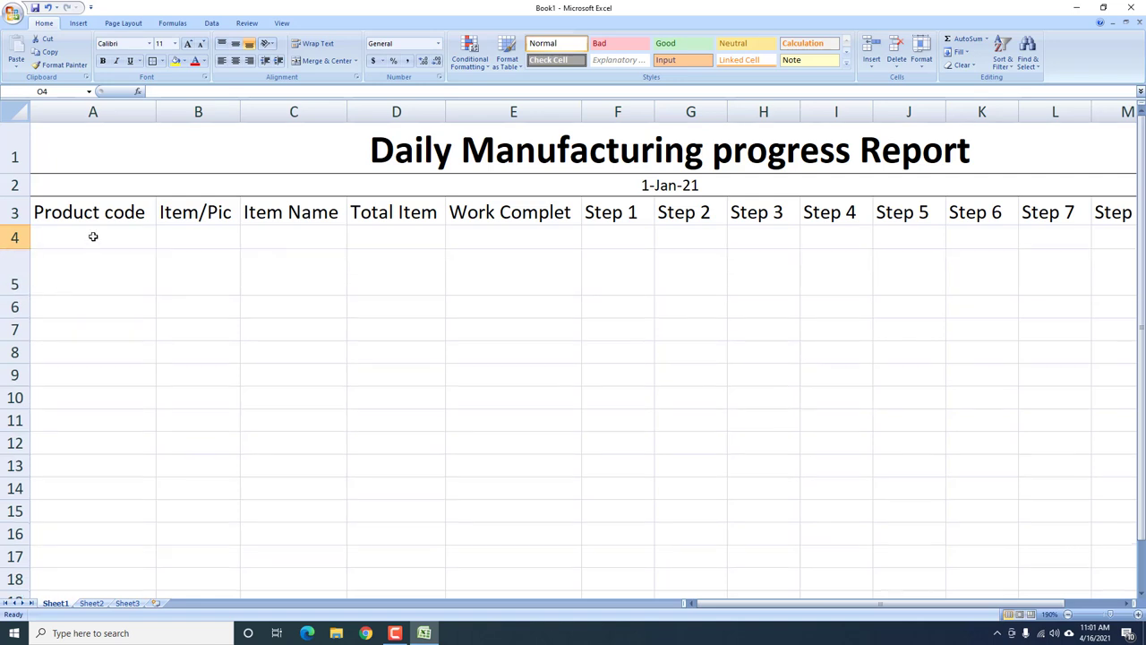
pyautogui.moveTo(94, 236); pyautogui.dragTo(90, 269)
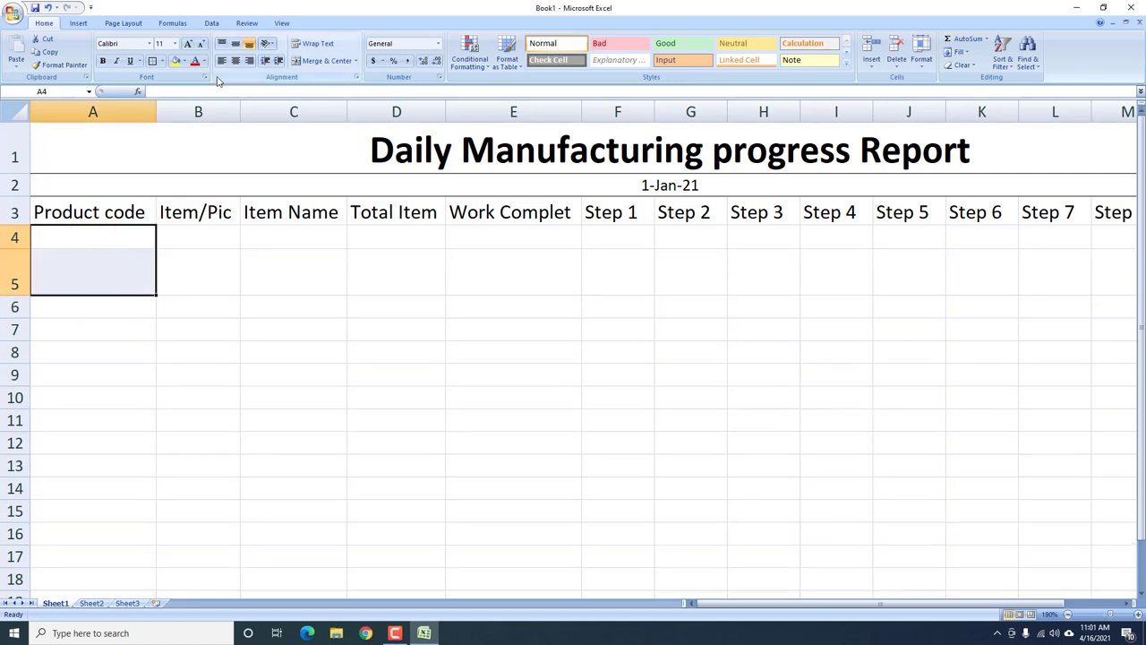
pyautogui.click(318, 61)
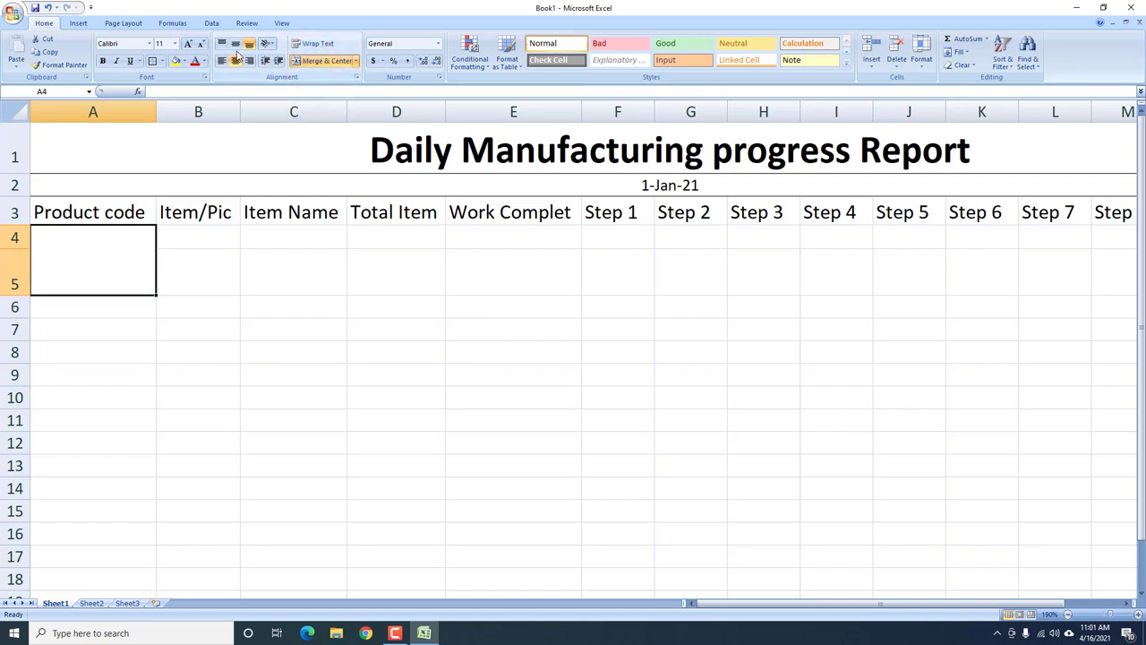
pyautogui.click(234, 43)
pyautogui.write('A1')
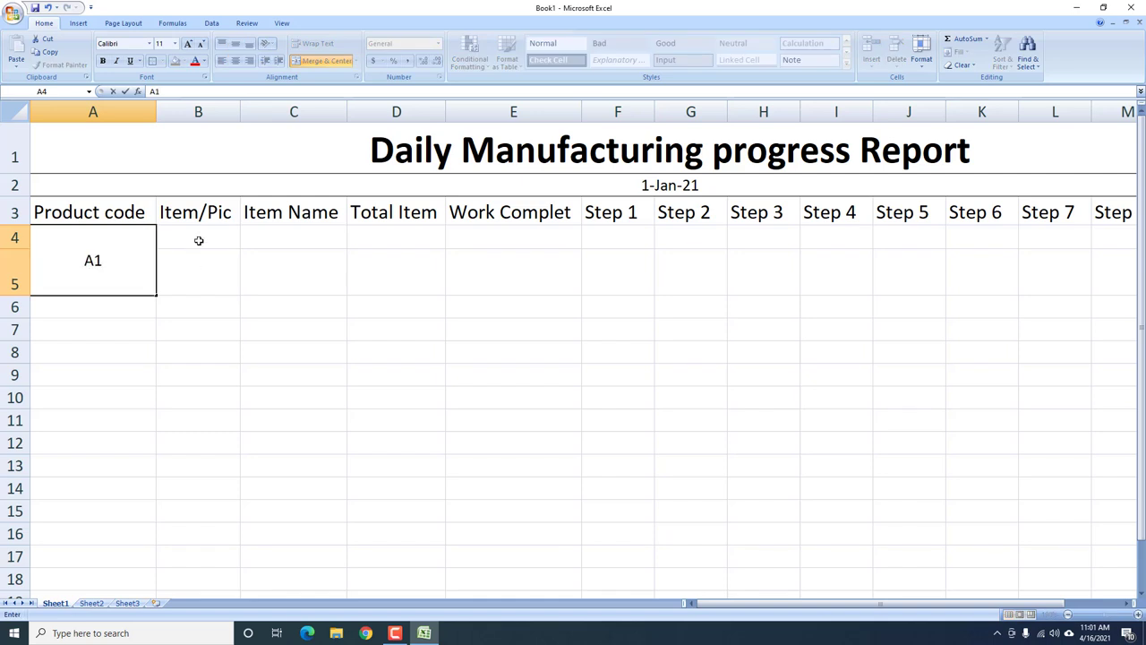
pyautogui.moveTo(198, 240); pyautogui.dragTo(197, 261)
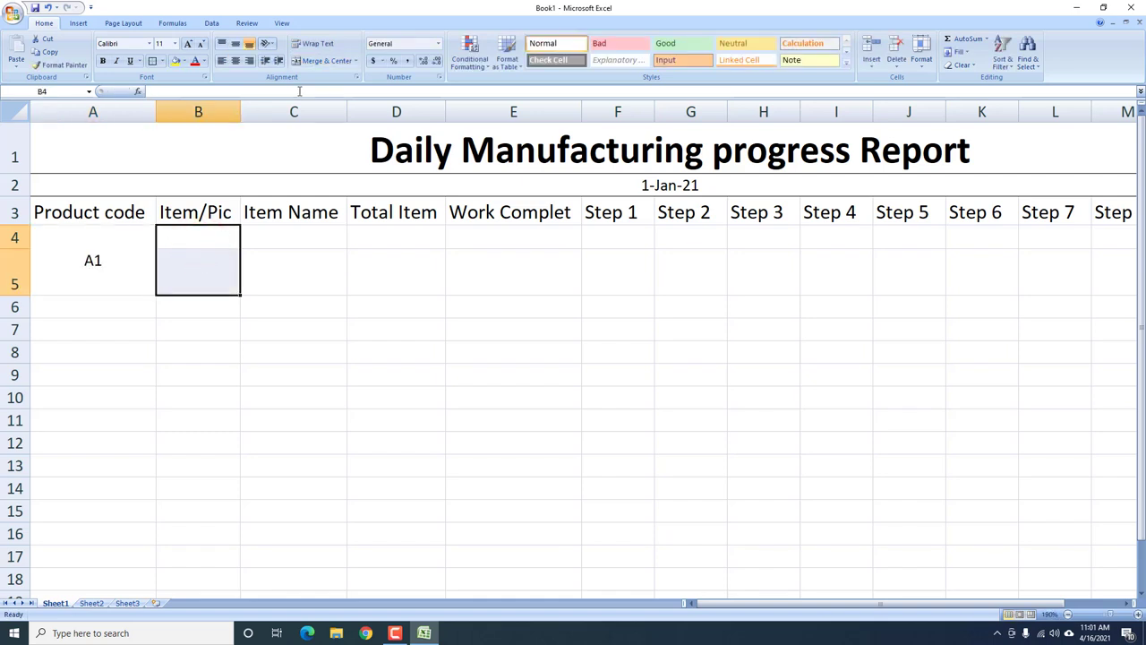
pyautogui.click(324, 60)
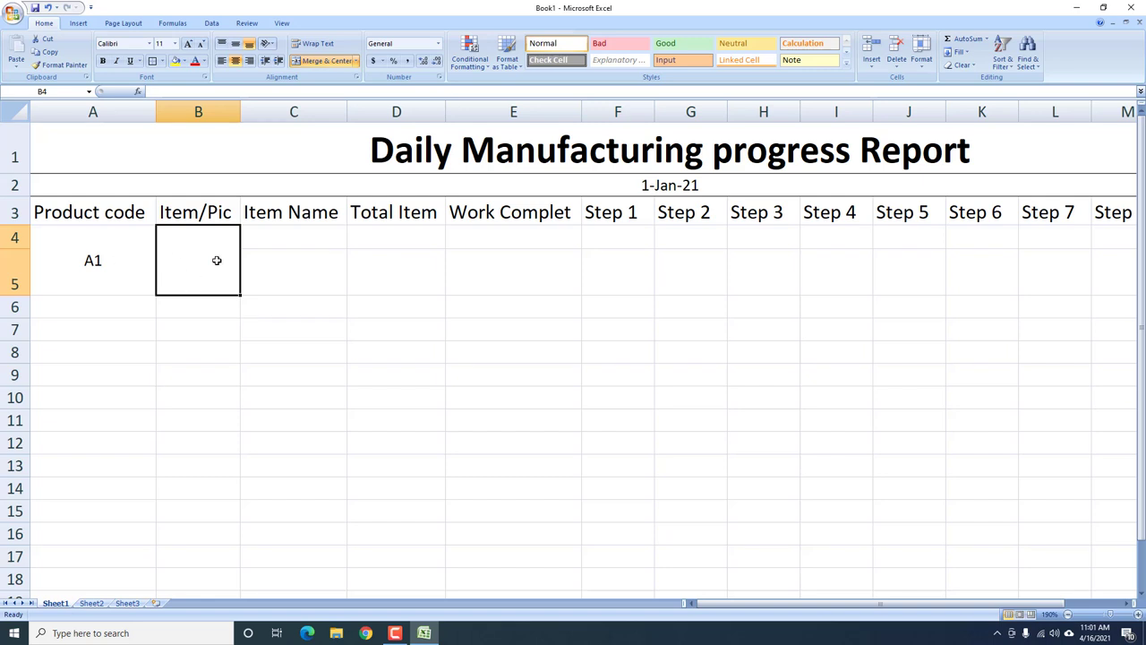
pyautogui.click(216, 260)
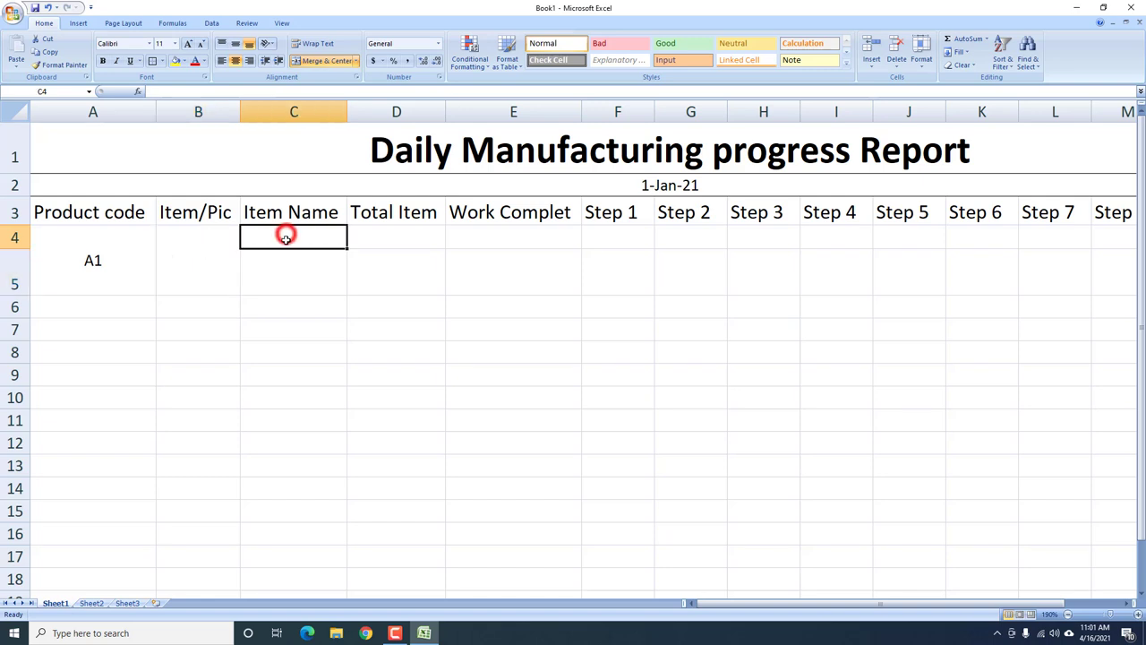
# Merge C4:C5, D4:D5 and E4:E5, centring their content vertically.
pyautogui.moveTo(286, 232); pyautogui.dragTo(284, 269)
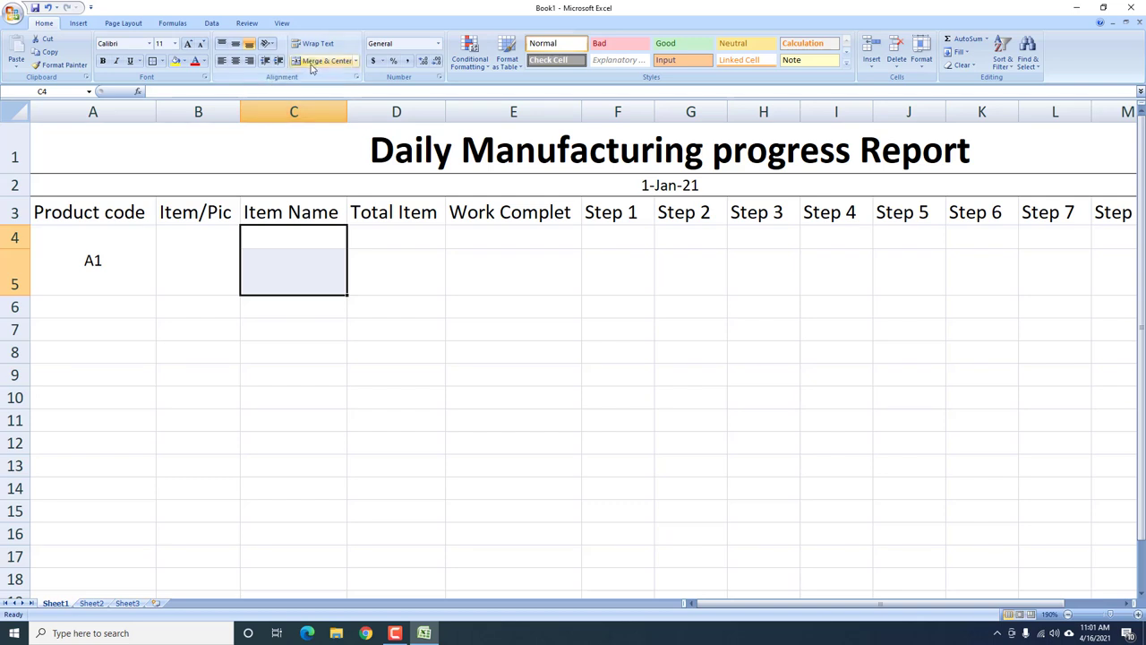
pyautogui.click(314, 61)
pyautogui.click(234, 45)
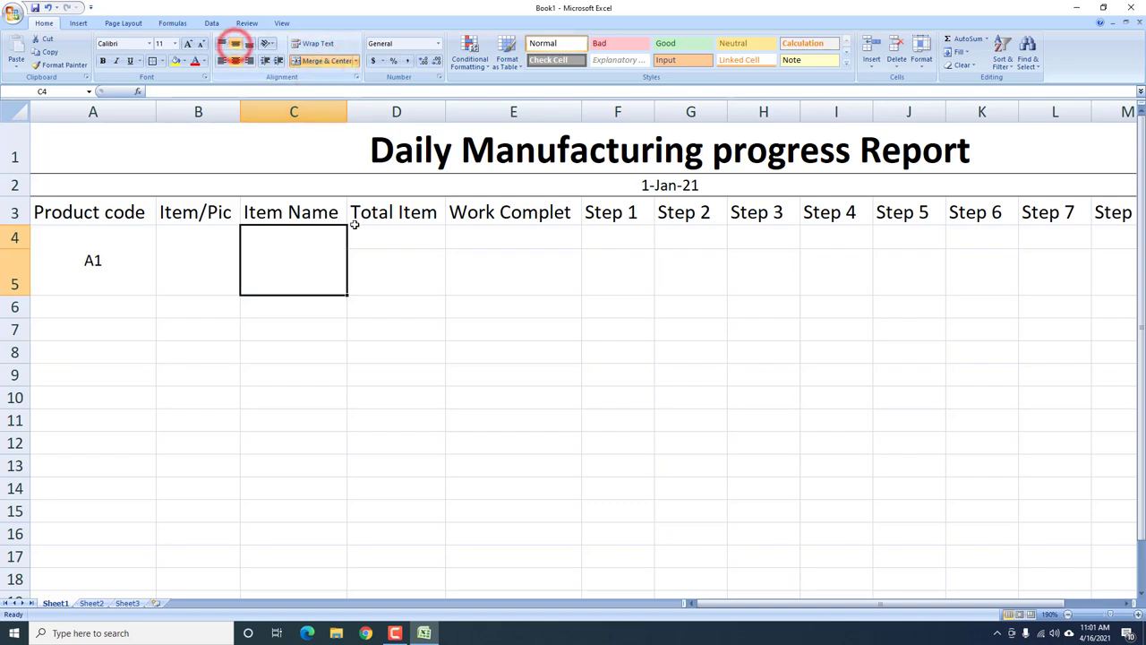
pyautogui.moveTo(371, 231); pyautogui.dragTo(379, 271)
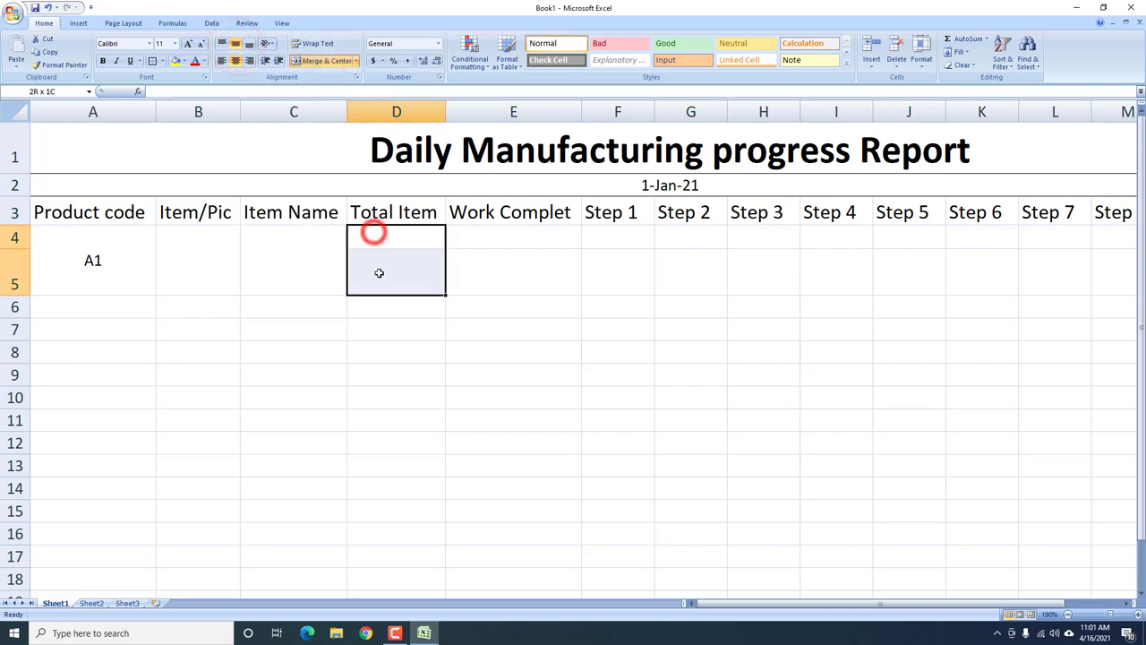
pyautogui.click(320, 60)
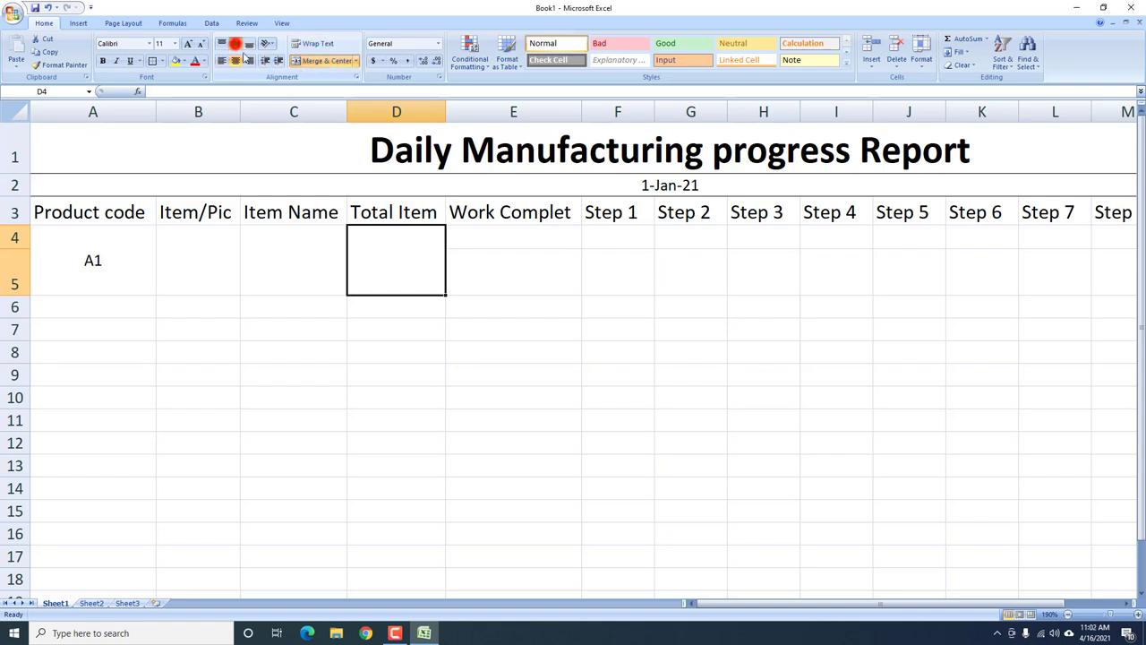
pyautogui.moveTo(484, 230); pyautogui.dragTo(486, 276)
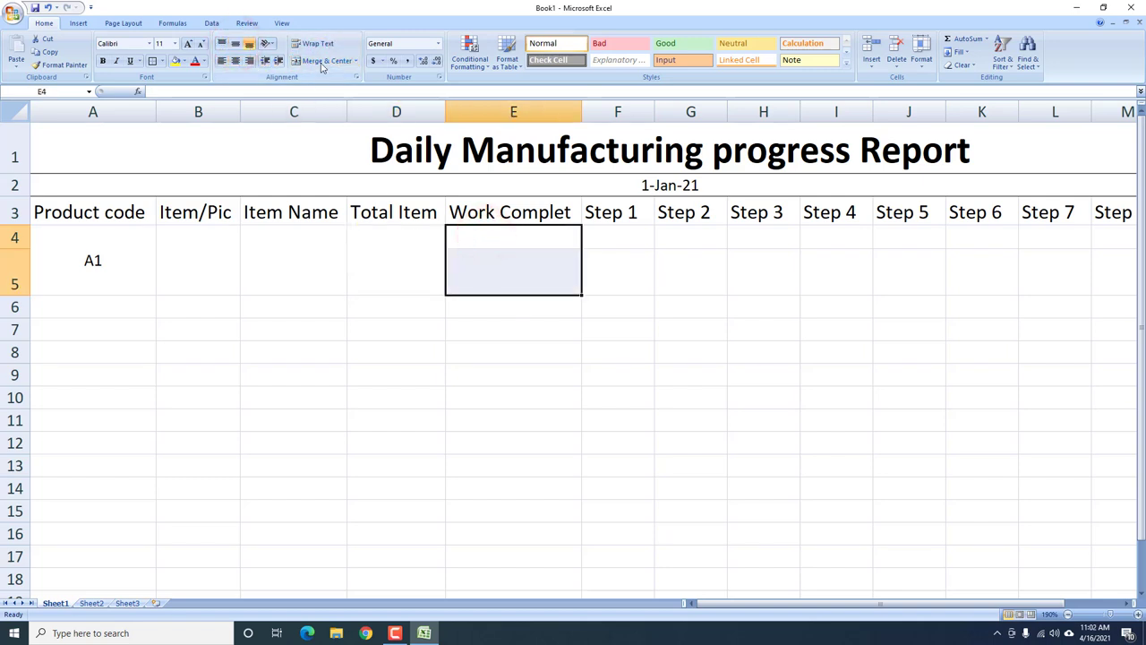
pyautogui.click(322, 60)
pyautogui.click(235, 43)
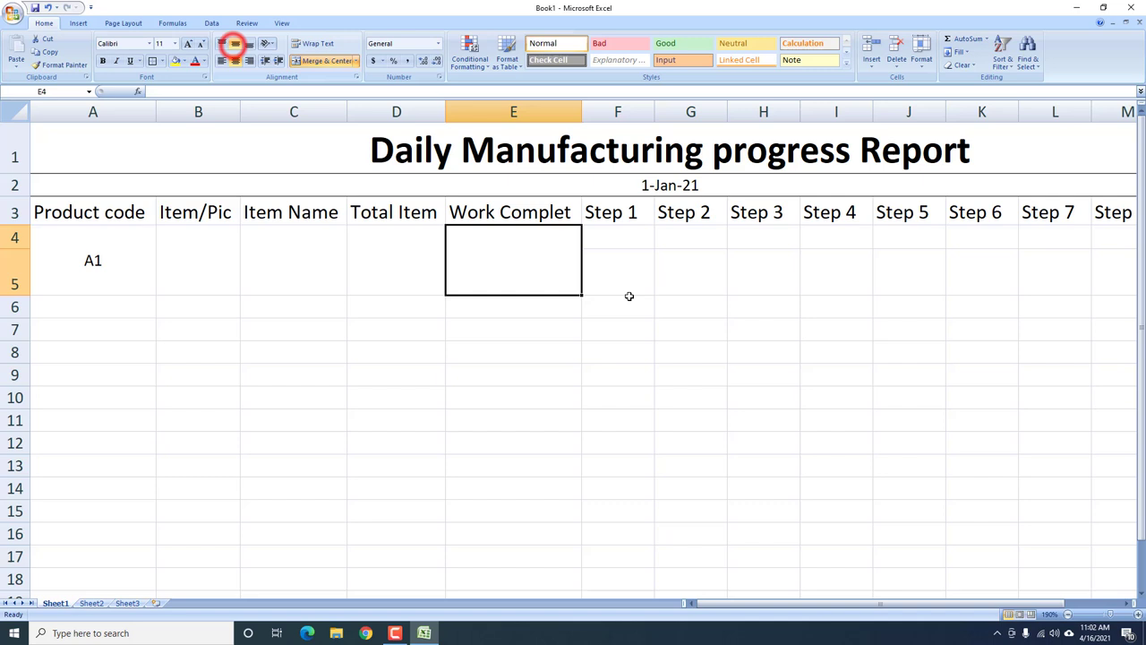
pyautogui.click(608, 246)
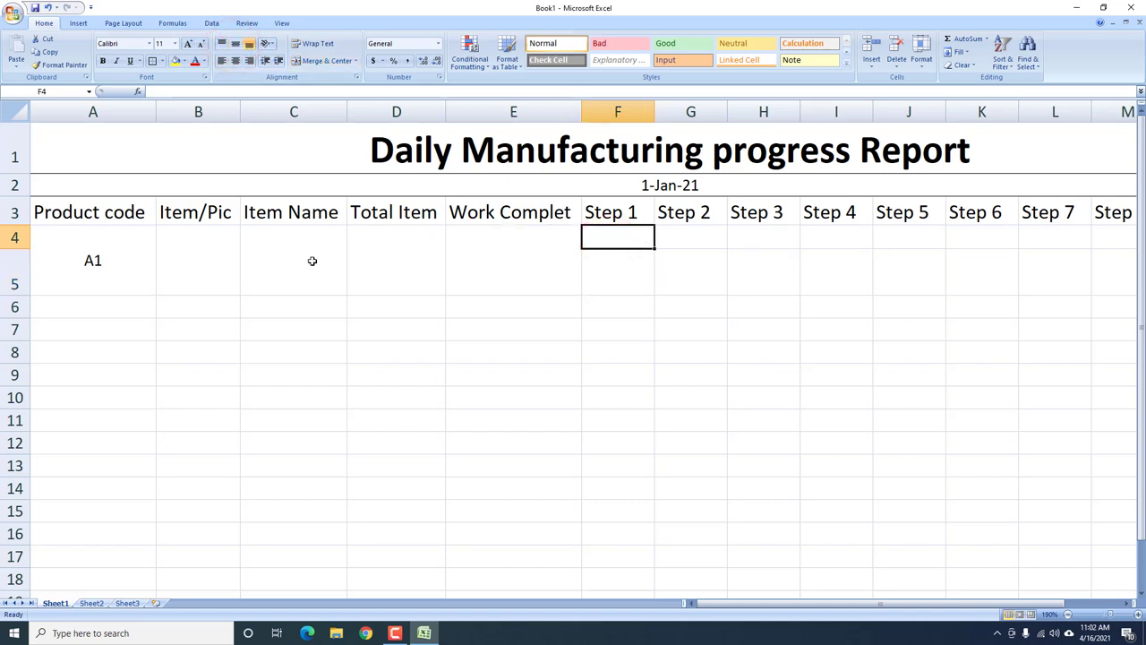
# Shade the A3:O3 header row grey and give every header cell borders.
pyautogui.click(1069, 618)
pyautogui.click(1069, 618)
pyautogui.click(1069, 618)
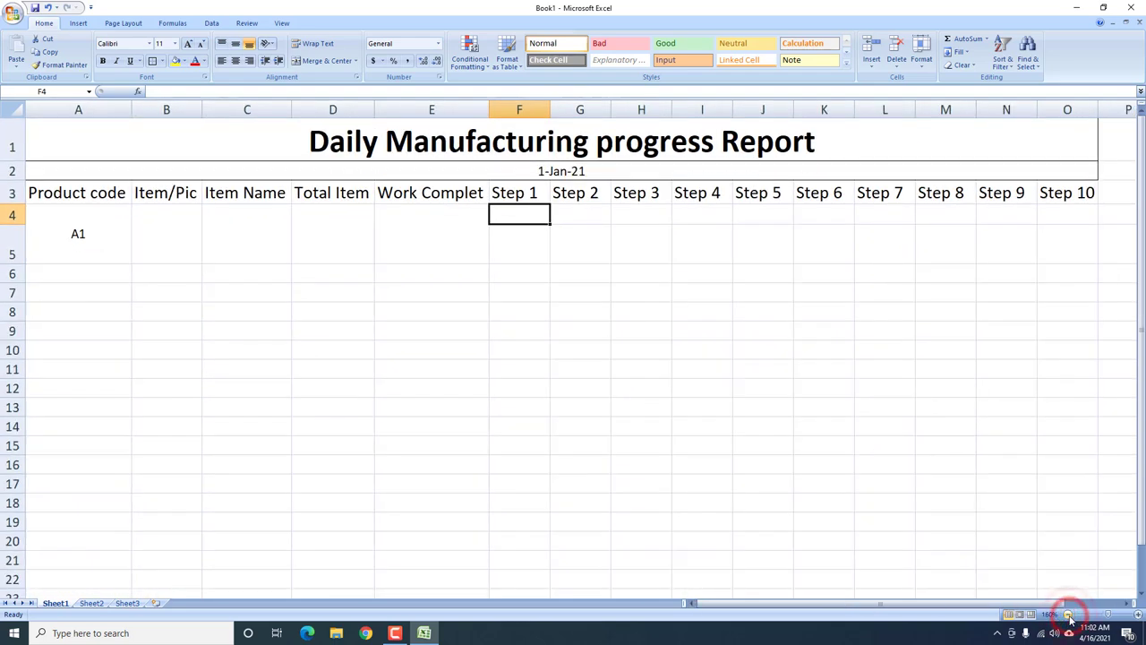
pyautogui.click(1069, 618)
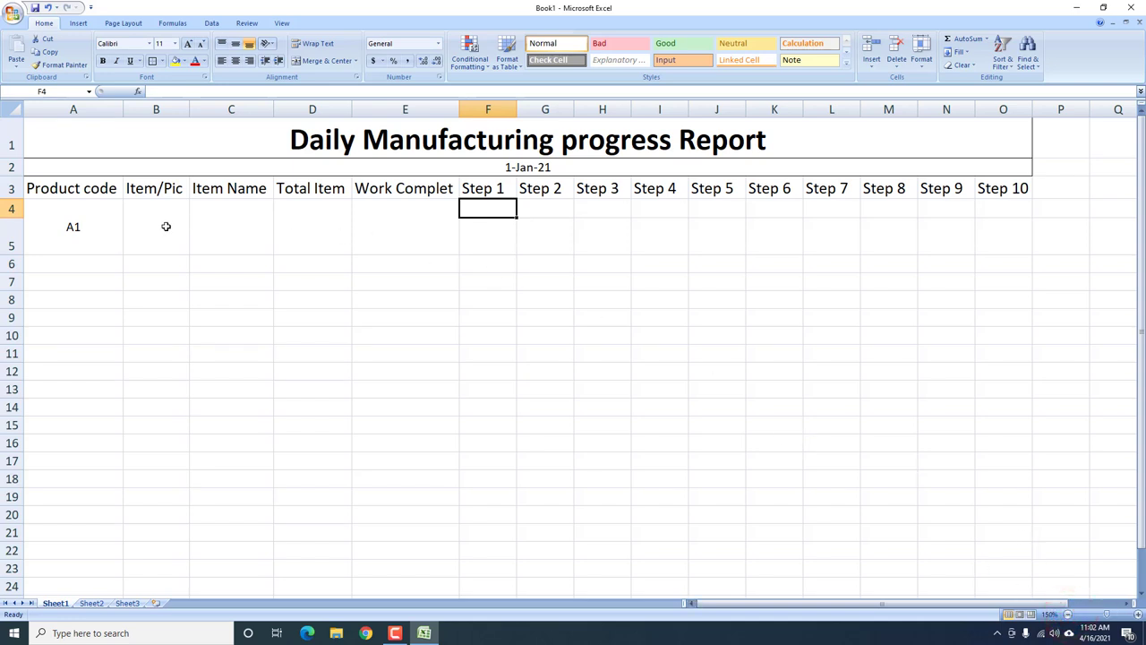
pyautogui.moveTo(78, 186); pyautogui.dragTo(989, 226)
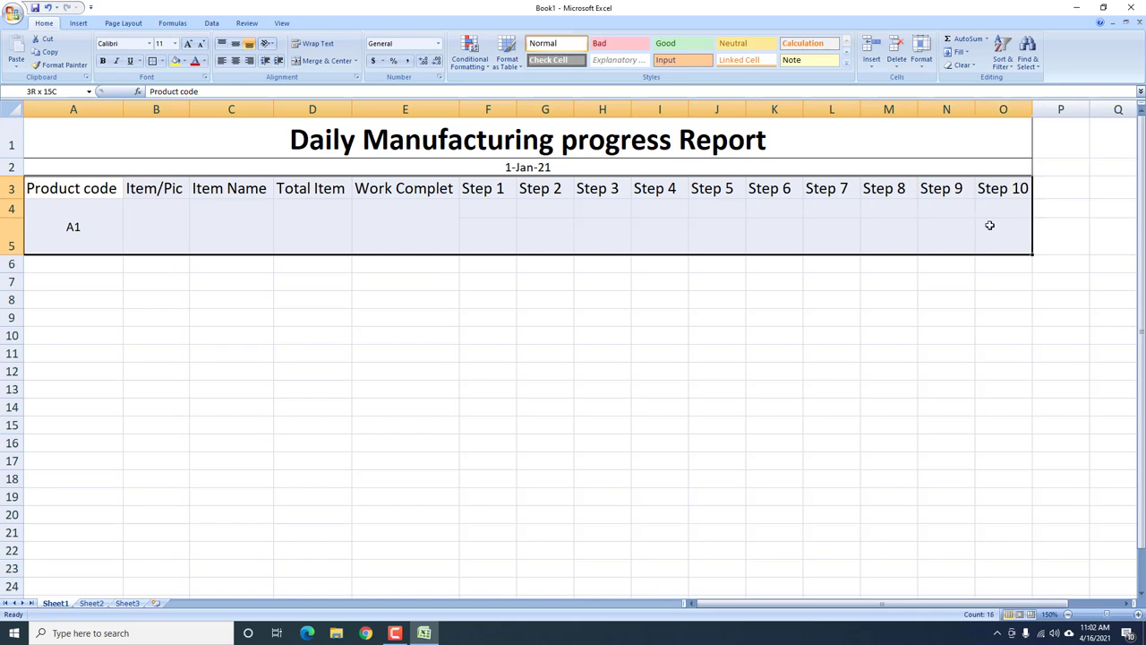
pyautogui.moveTo(65, 183); pyautogui.dragTo(982, 188)
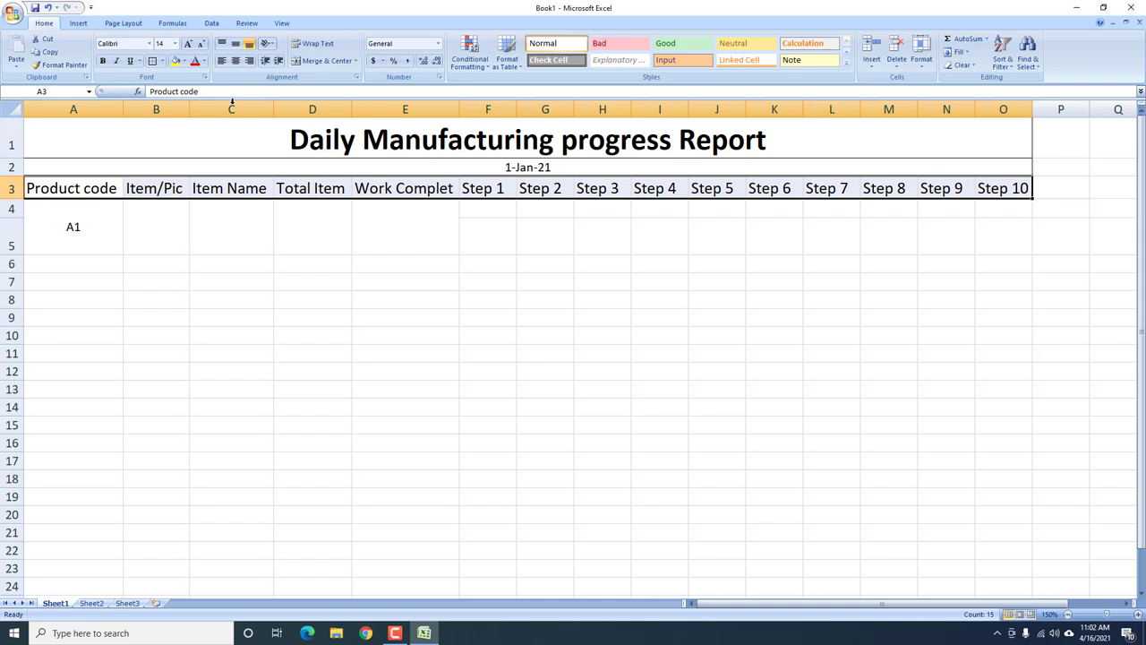
pyautogui.click(184, 61)
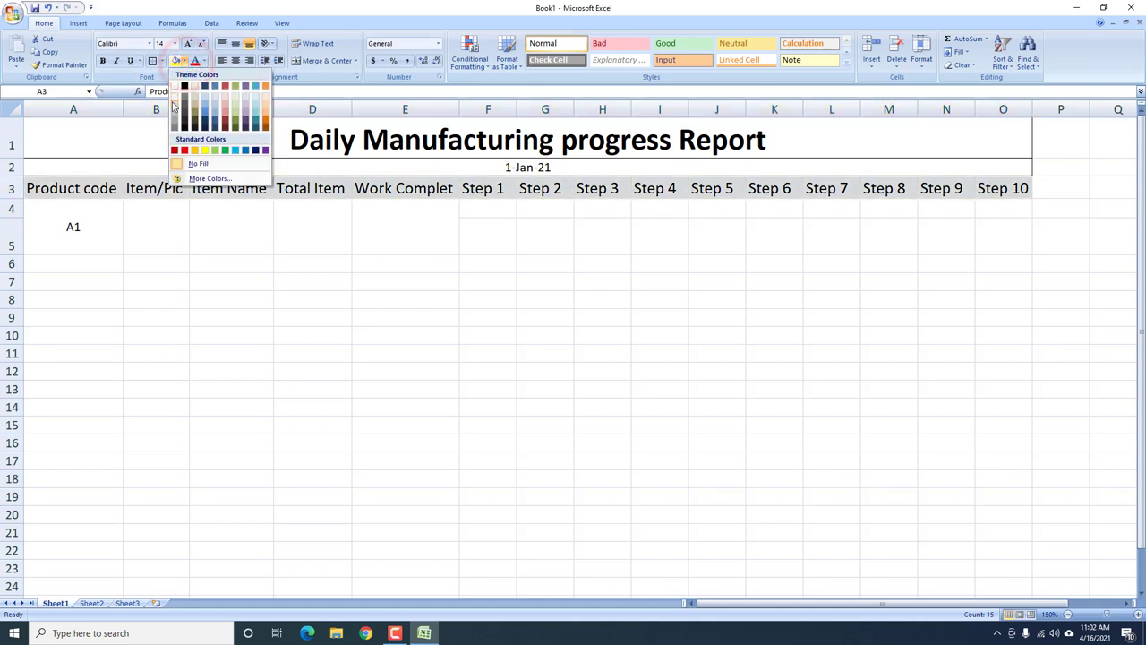
pyautogui.click(174, 106)
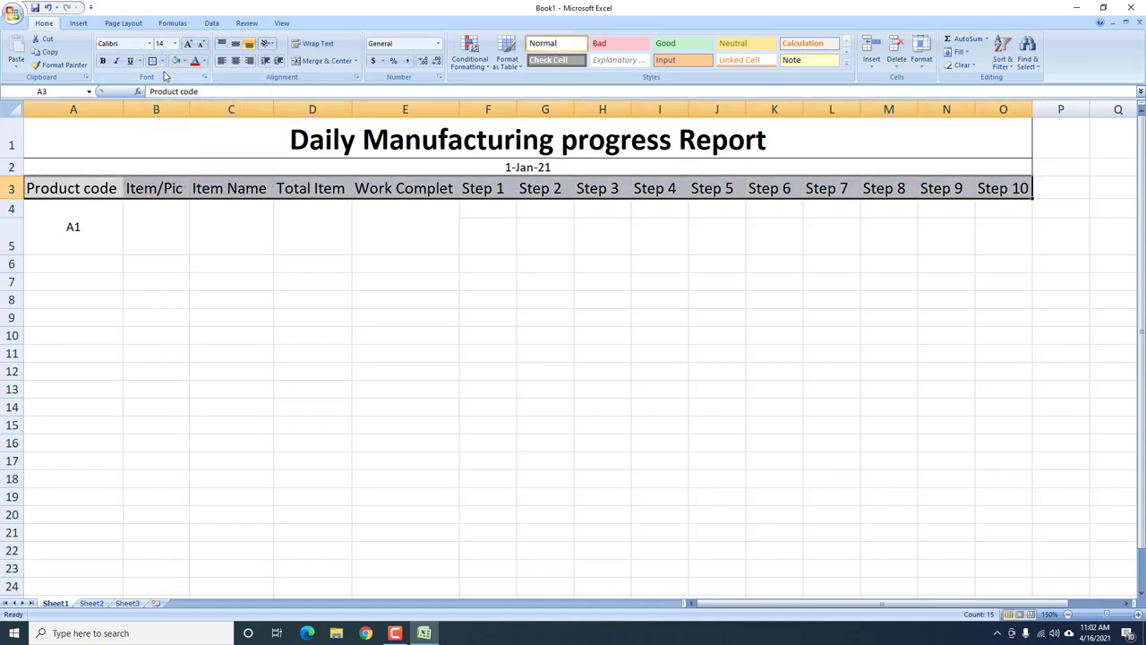
pyautogui.click(161, 60)
pyautogui.click(174, 155)
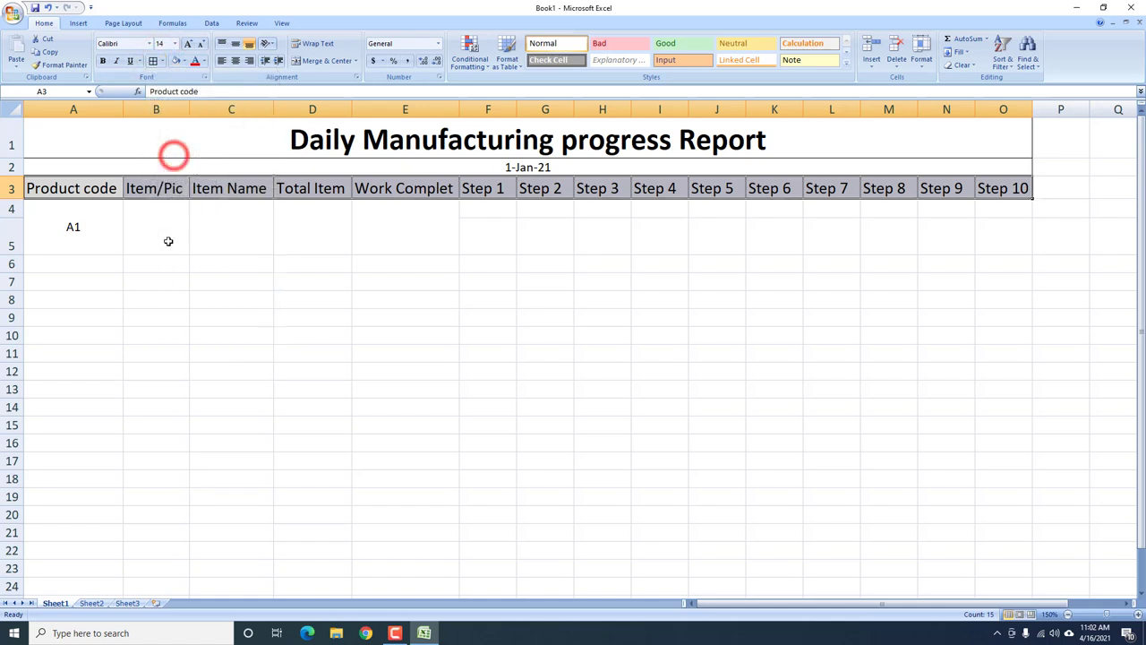
# Add all borders to A4:O5 and a light grey fill to F4:O4.
pyautogui.moveTo(73, 226); pyautogui.dragTo(994, 224)
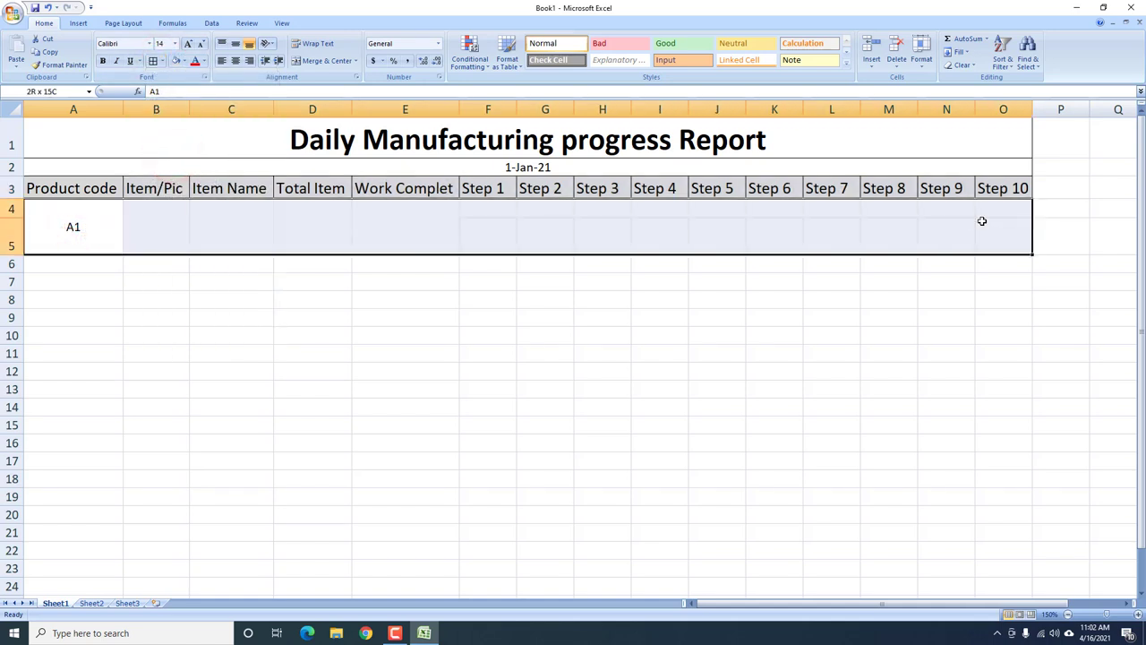
pyautogui.click(152, 61)
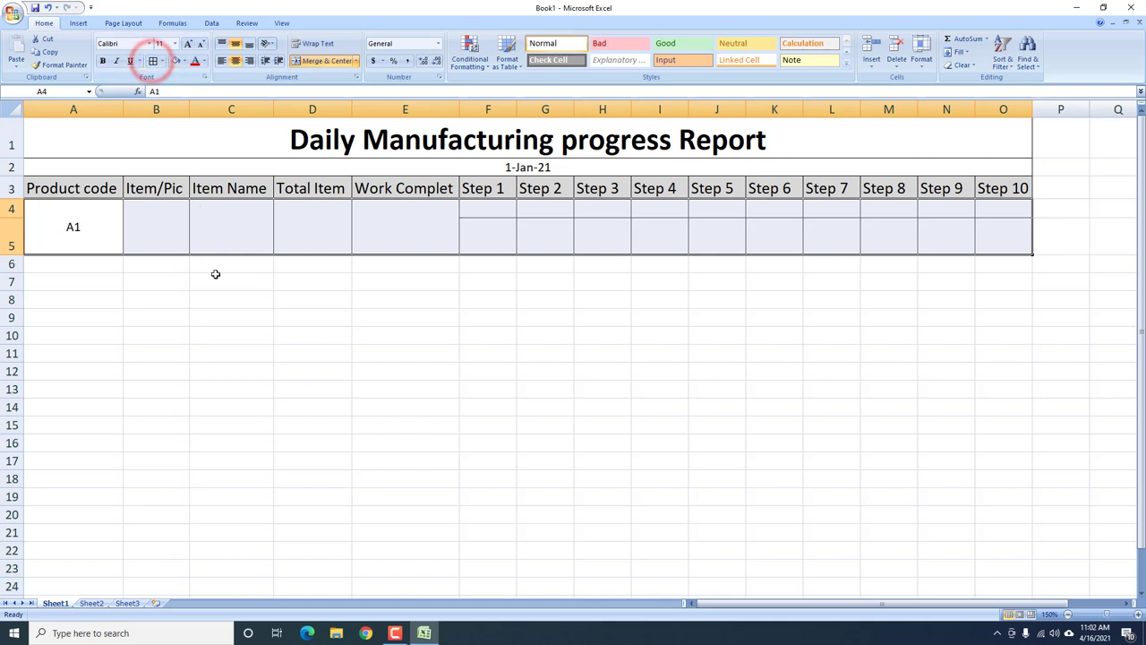
pyautogui.click(212, 235)
pyautogui.moveTo(486, 207); pyautogui.dragTo(990, 207)
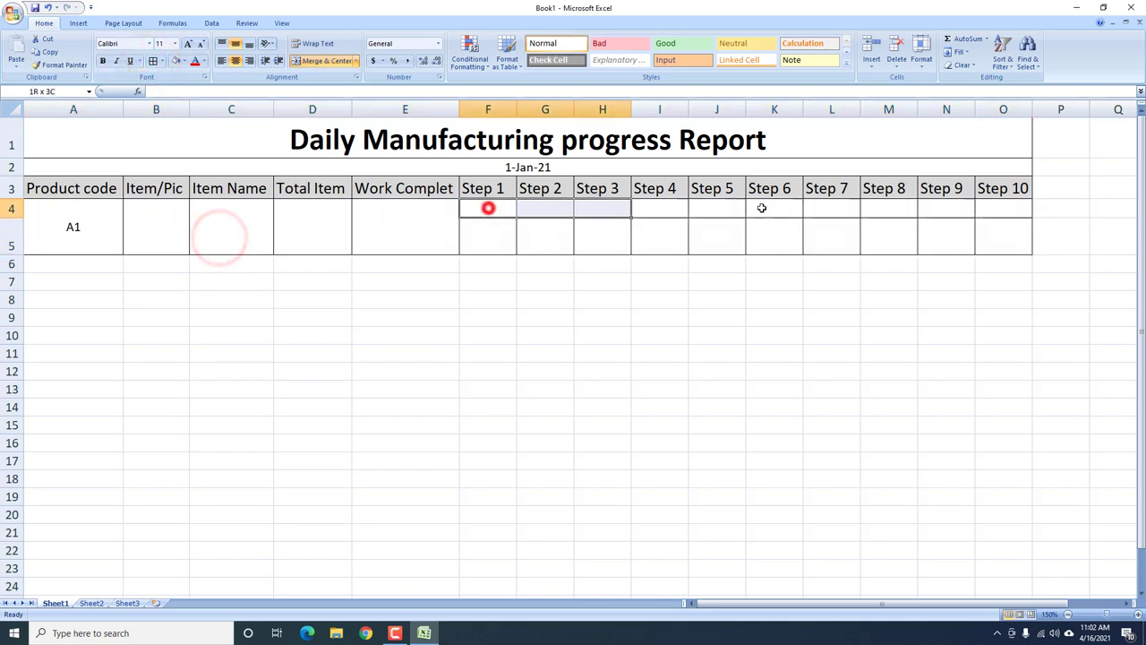
pyautogui.click(184, 60)
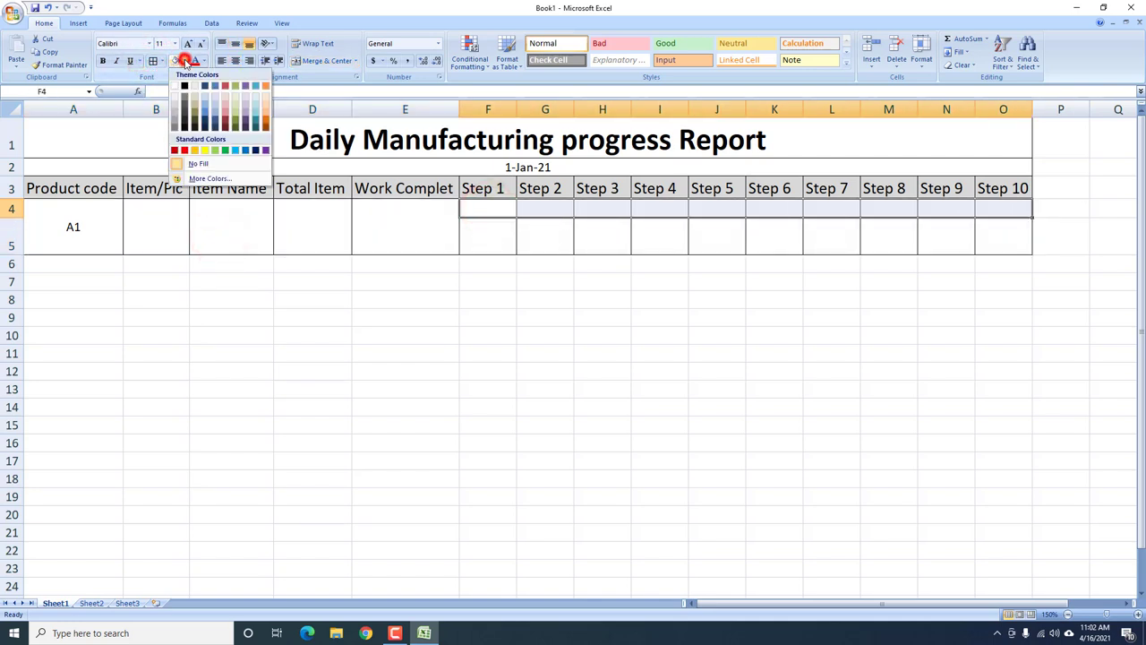
pyautogui.click(174, 95)
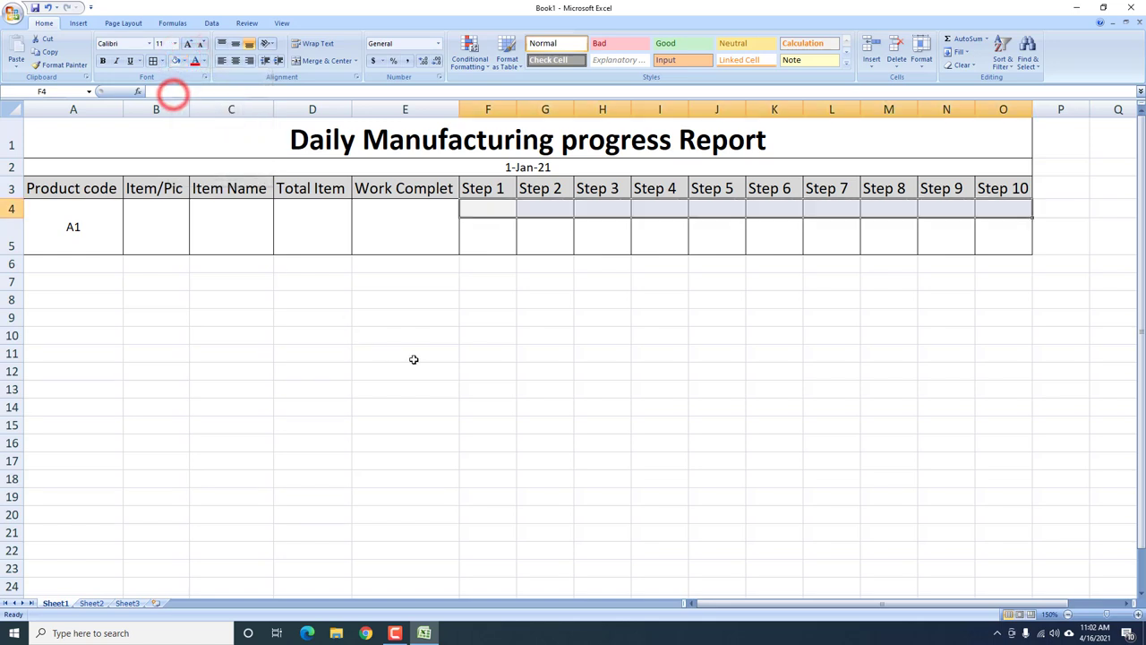
pyautogui.click(414, 355)
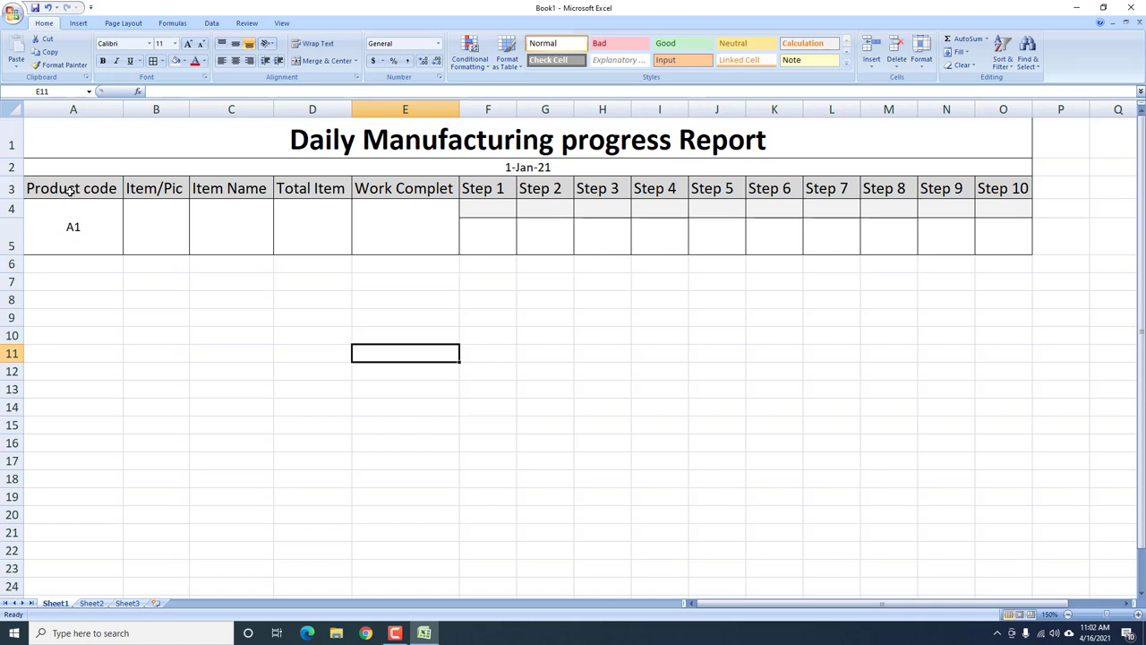
pyautogui.moveTo(72, 192)
pyautogui.mouseDown()
pyautogui.moveTo(559, 223)
pyautogui.moveTo(997, 227)
pyautogui.moveTo(1035, 564)
pyautogui.mouseUp()
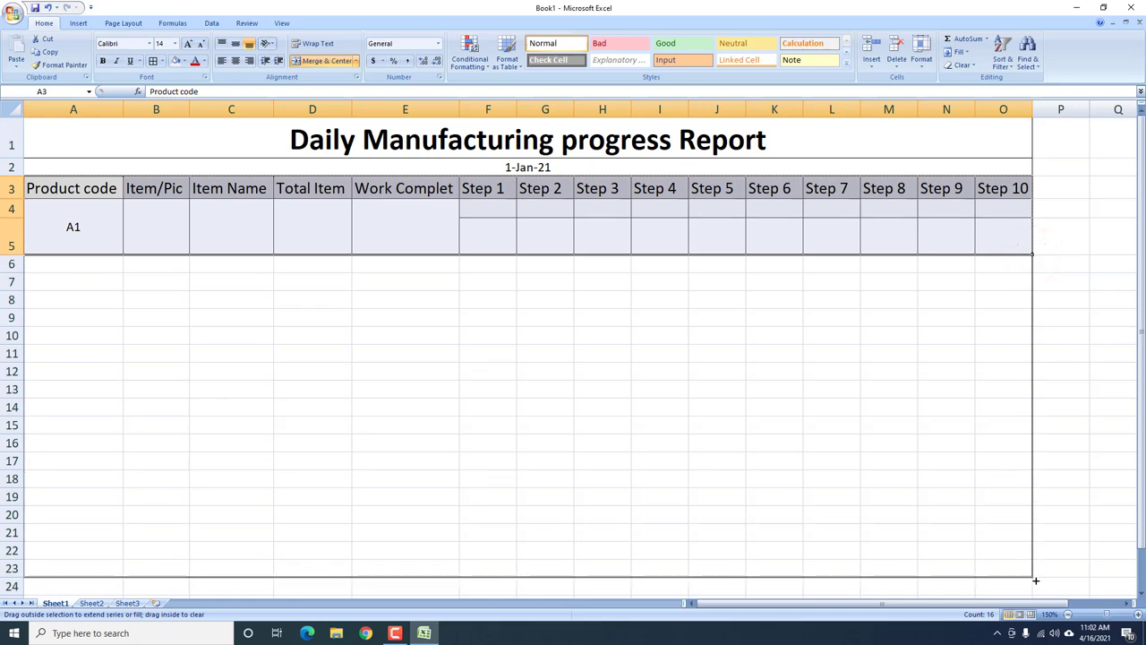
pyautogui.moveTo(1036, 584); pyautogui.dragTo(1035, 582)
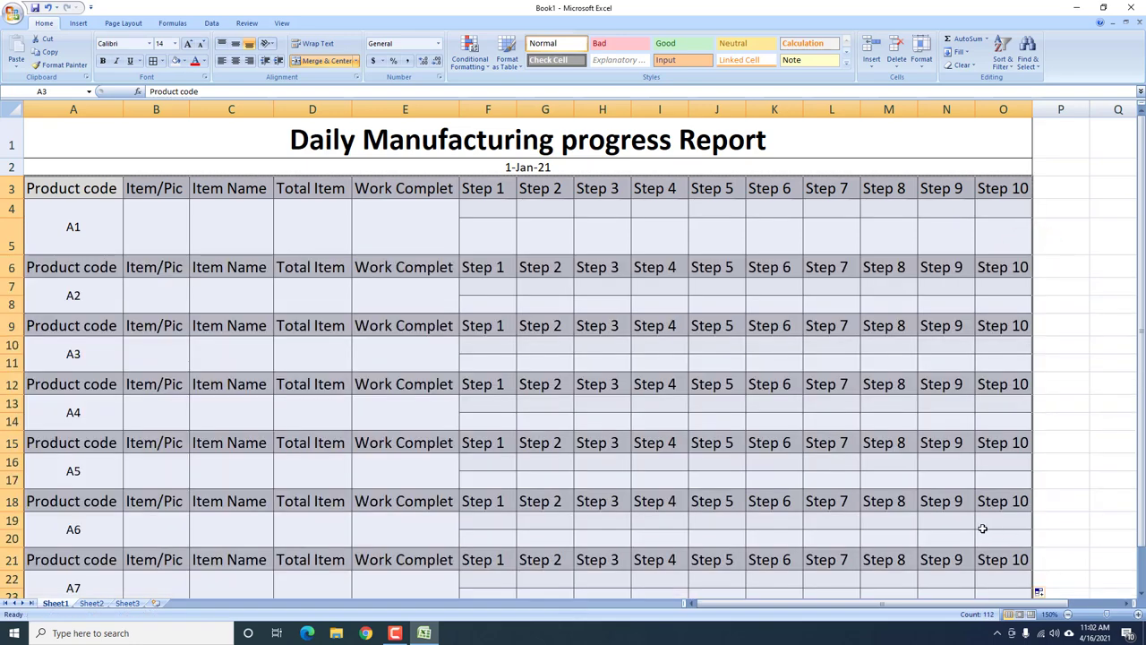
pyautogui.click(542, 441)
pyautogui.click(76, 231)
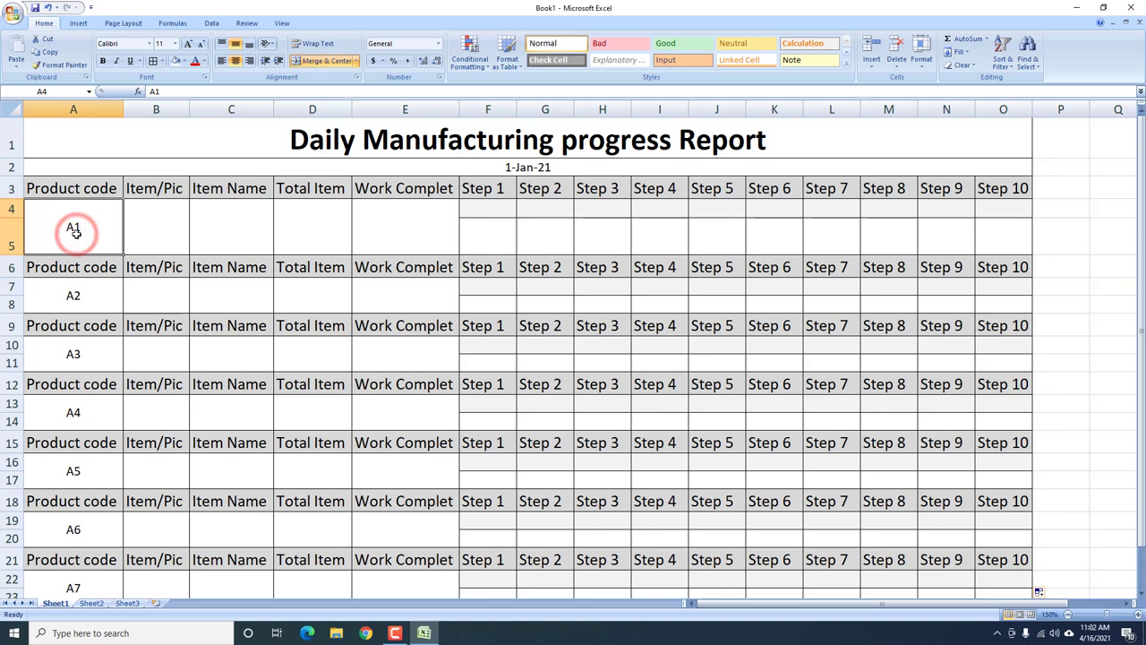
pyautogui.click(67, 297)
pyautogui.press('Delete')
pyautogui.click(72, 356)
pyautogui.press('Delete')
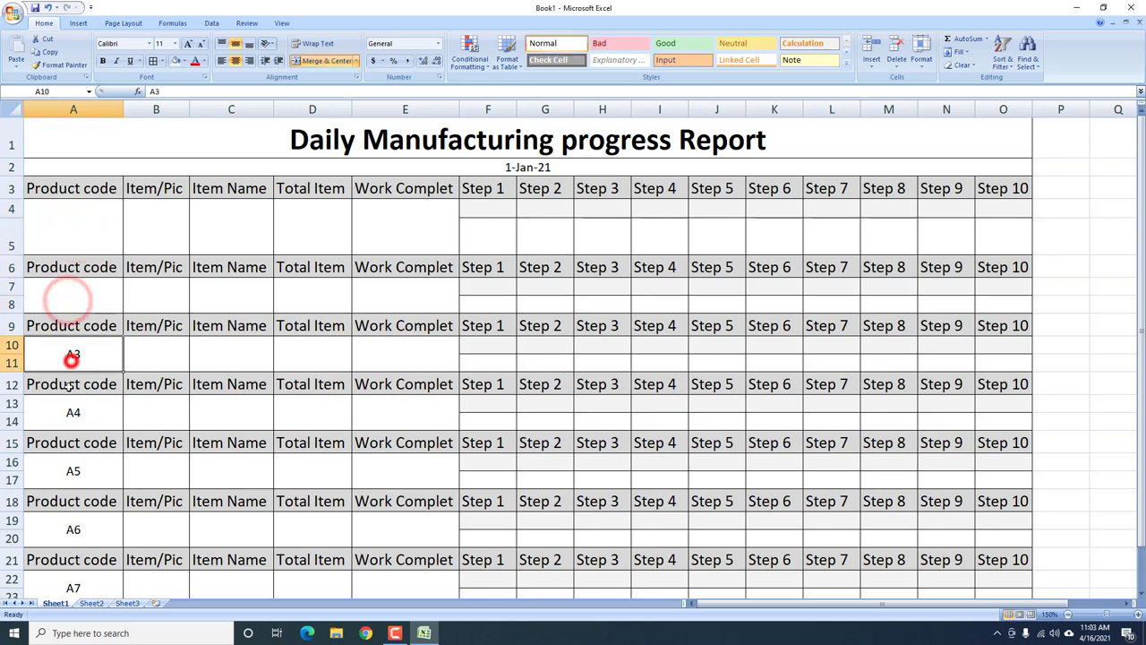
pyautogui.click(64, 410)
pyautogui.press('Delete')
pyautogui.click(77, 469)
pyautogui.press('Delete')
pyautogui.scroll(-2, 85, 439)
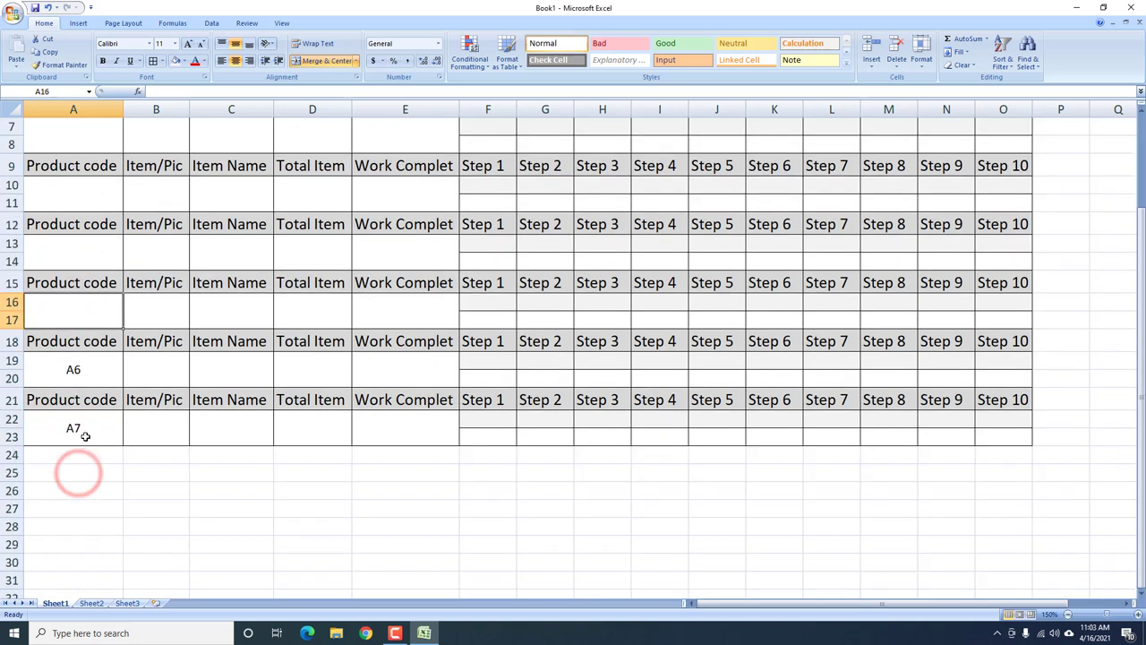
pyautogui.click(76, 373)
pyautogui.press('Delete')
pyautogui.click(74, 421)
pyautogui.press('Delete')
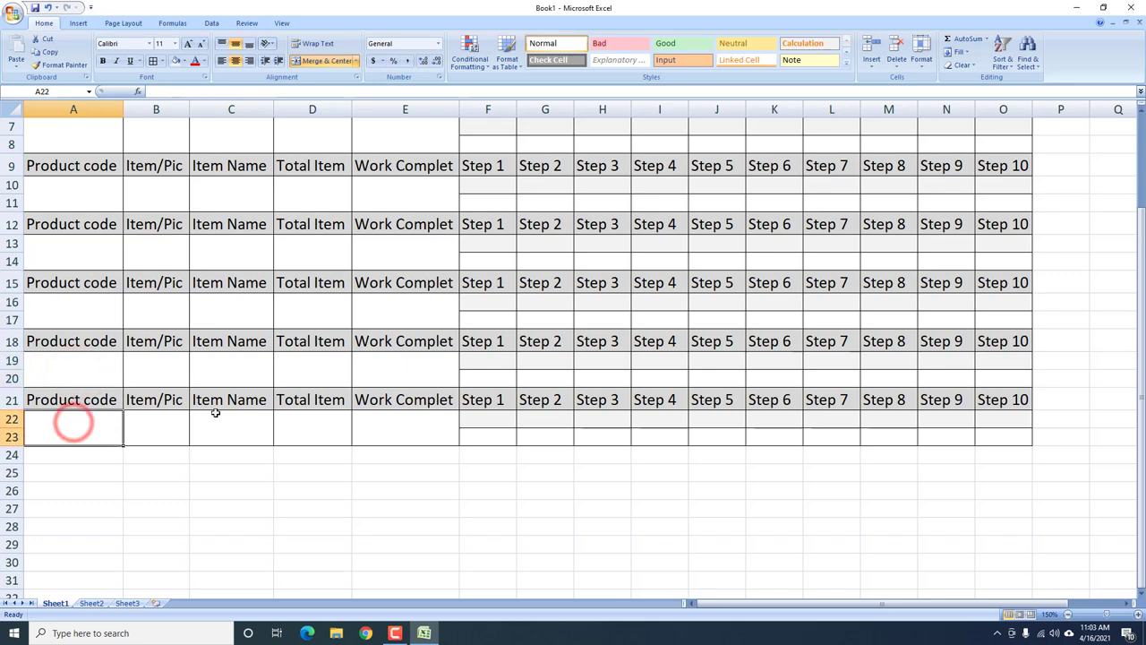
pyautogui.scroll(2, 224, 414)
pyautogui.click(106, 226)
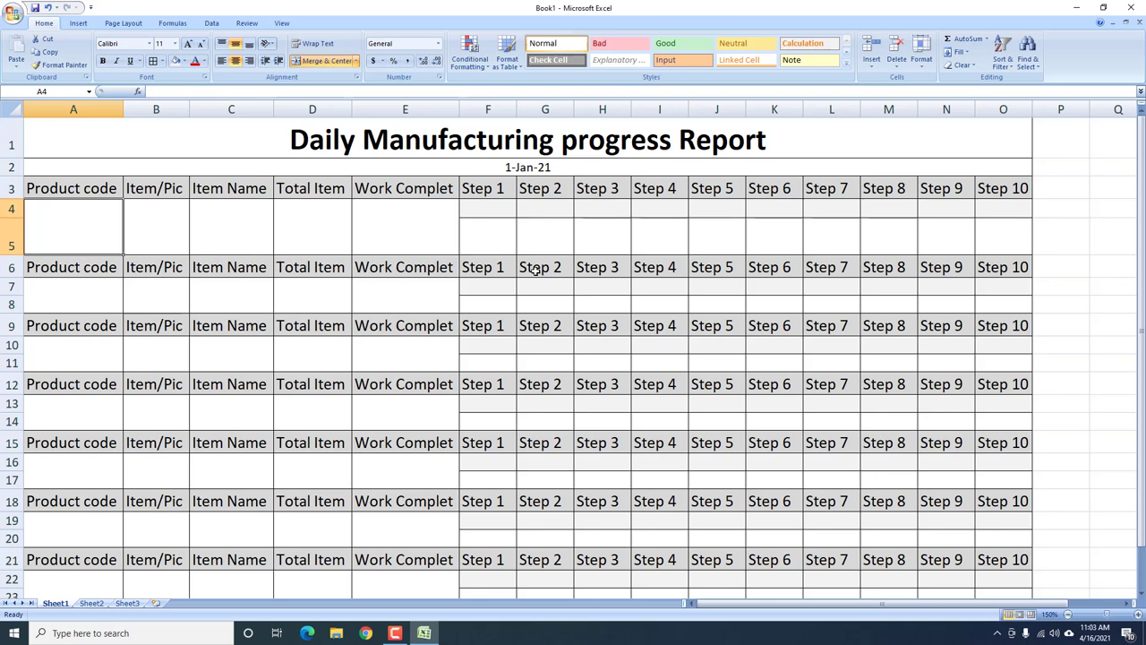
pyautogui.hotkey('ctrl', 'z')
pyautogui.hotkey('ctrl', 'z')
pyautogui.hotkey('ctrl', 'z')
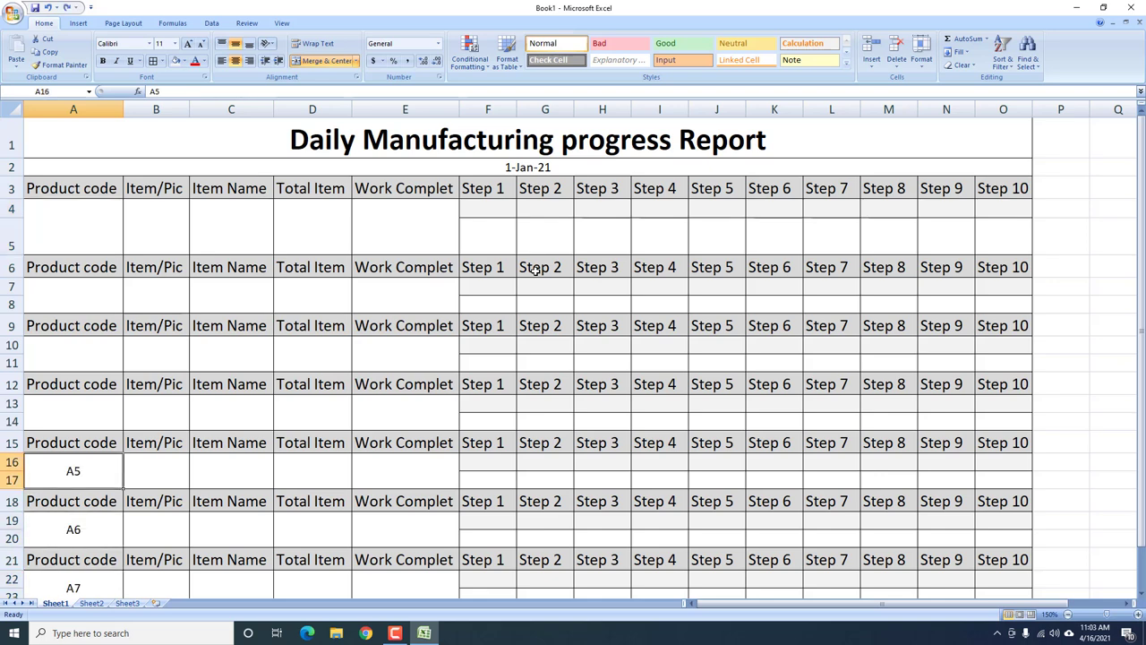
pyautogui.hotkey('ctrl', 'z')
pyautogui.hotkey('ctrl', 'z')
pyautogui.hotkey('ctrl', 'z')
pyautogui.hotkey('ctrl', 'z')
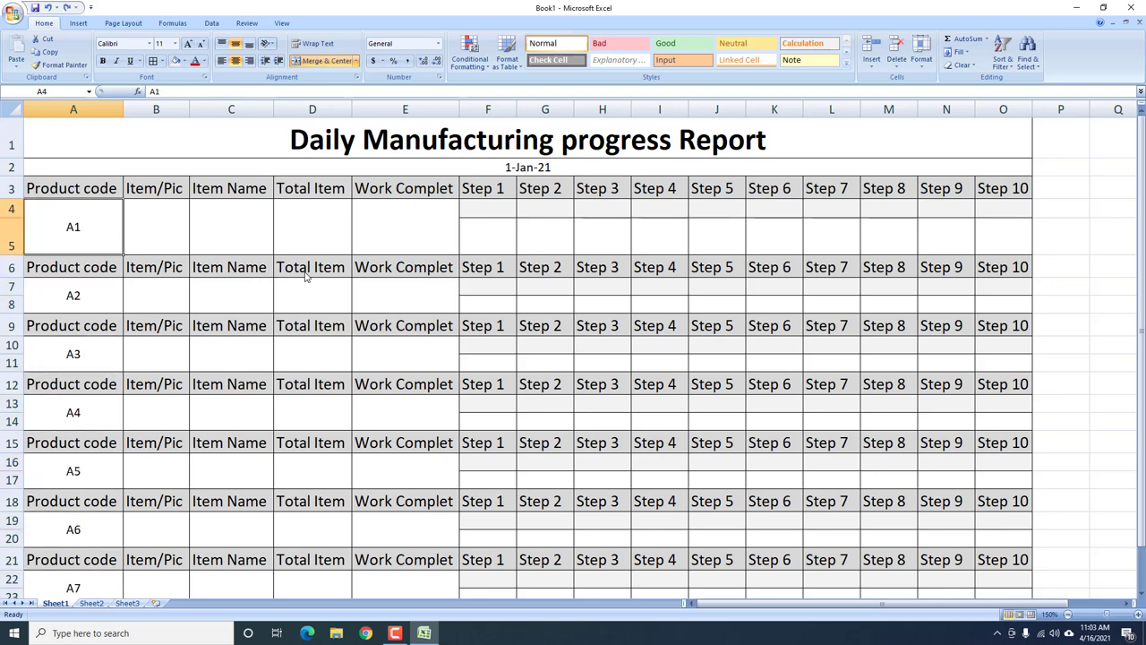
pyautogui.hotkey('ctrl', 'z')
pyautogui.hotkey('ctrl', 'z')
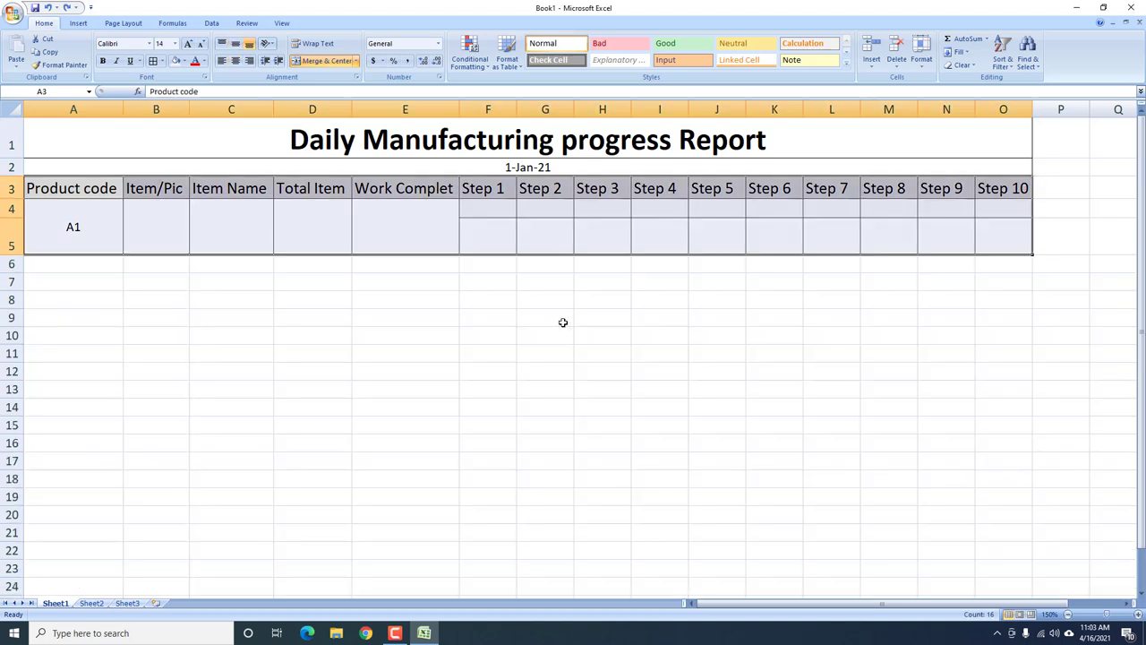
# Clear A4, fill the A4:O5 block down through row 21, then re-enter product code A1.
pyautogui.click(143, 265)
pyautogui.moveTo(56, 215); pyautogui.dragTo(403, 224)
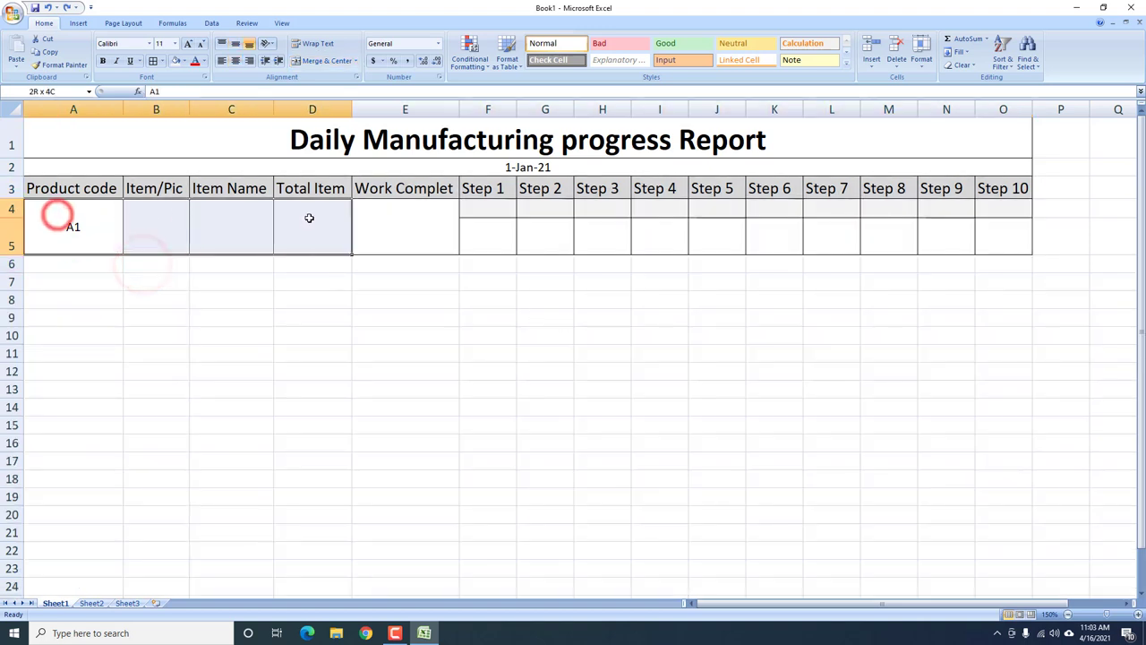
pyautogui.click(94, 225)
pyautogui.press('Delete')
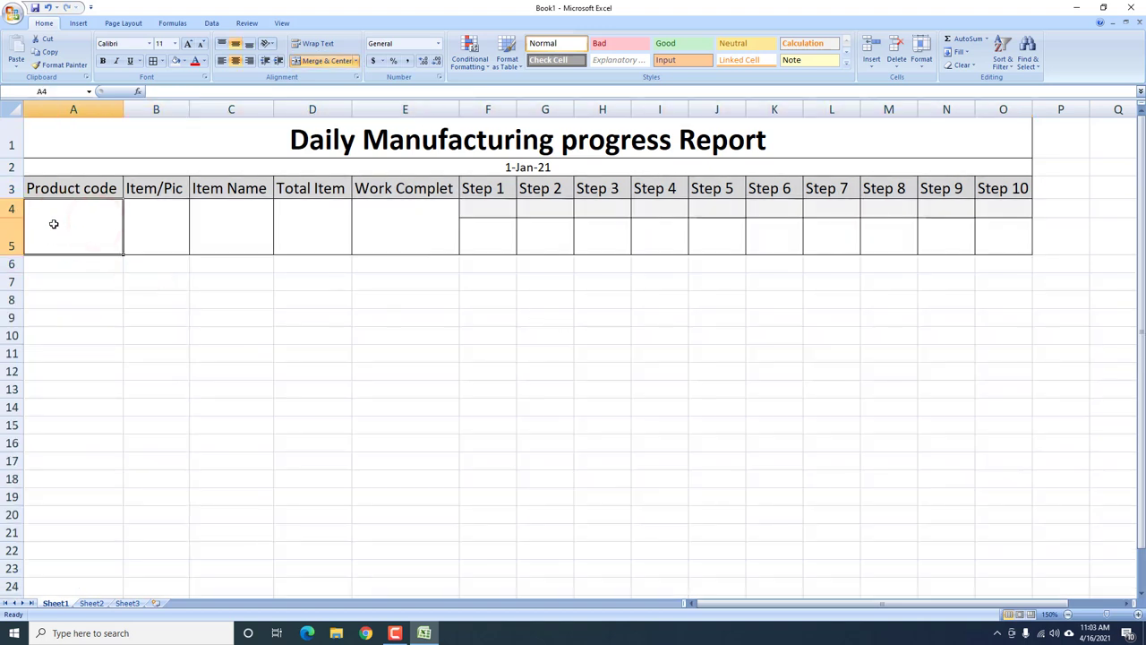
pyautogui.moveTo(54, 223); pyautogui.dragTo(986, 230)
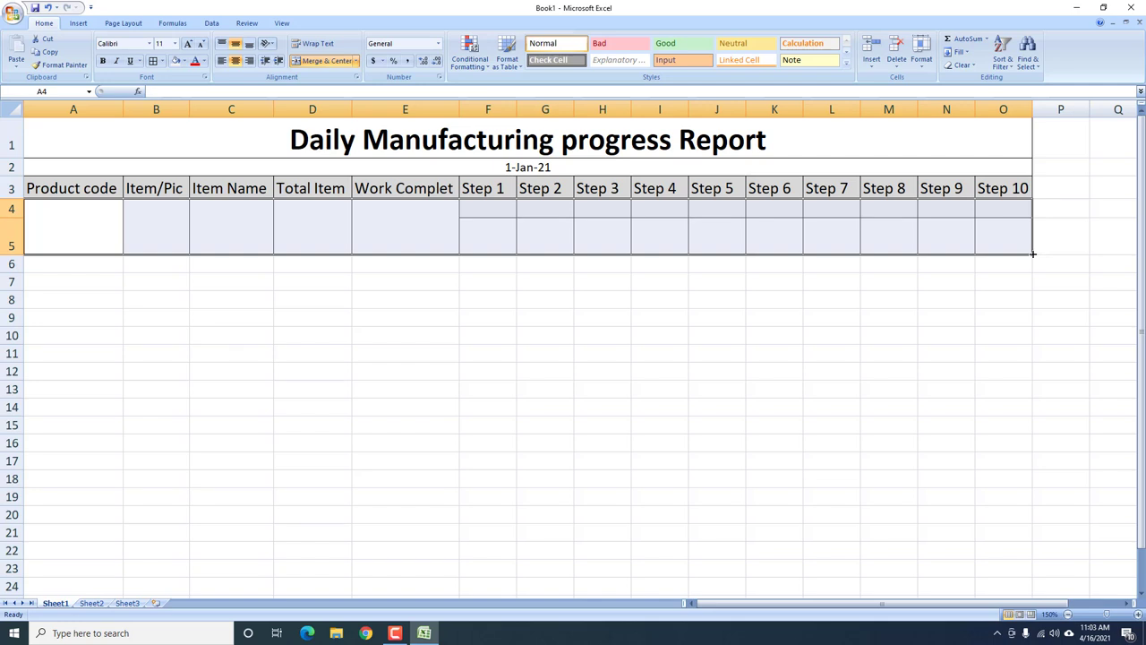
pyautogui.moveTo(1032, 253); pyautogui.dragTo(1016, 534)
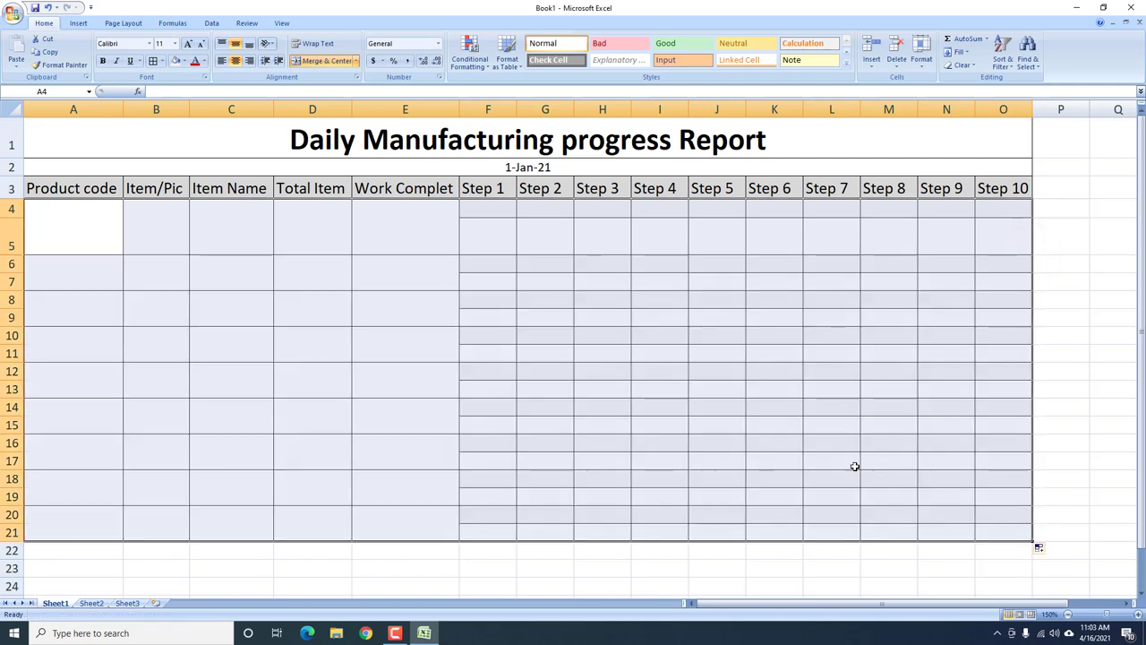
pyautogui.click(421, 408)
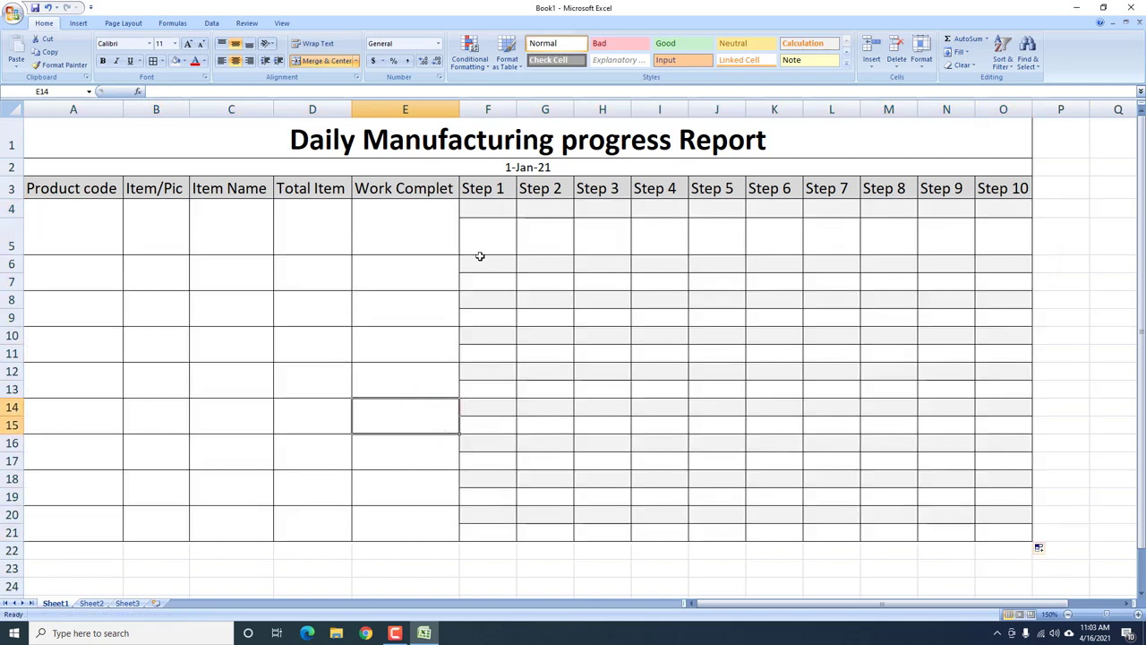
pyautogui.click(99, 227)
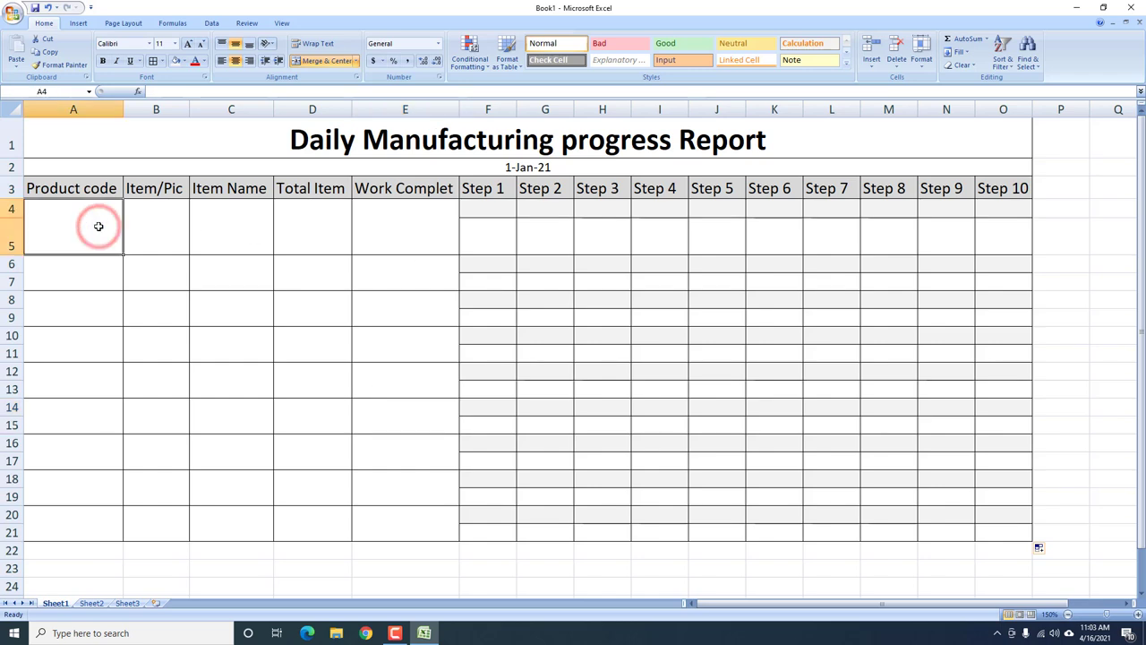
pyautogui.write('A1')
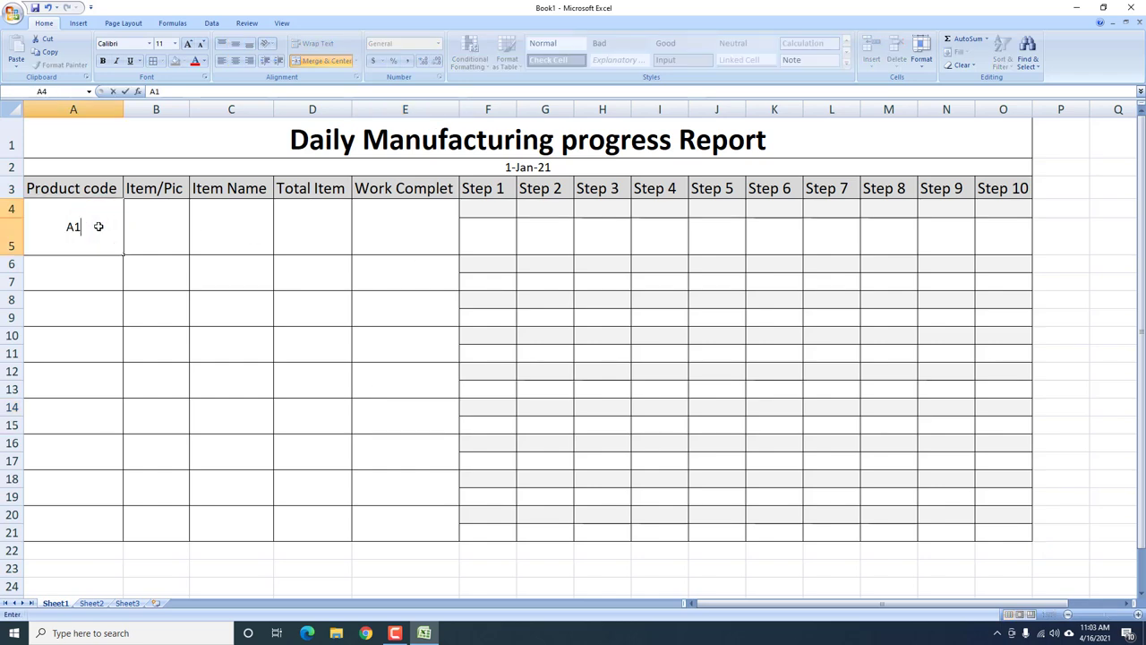
pyautogui.click(153, 222)
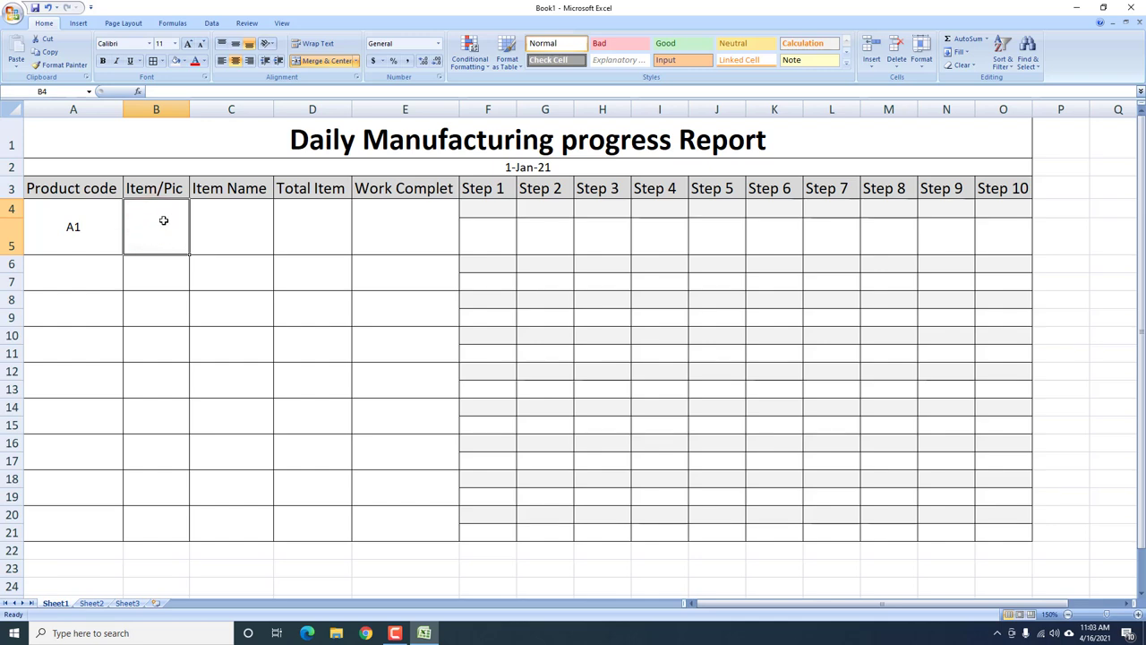
# Insert the Untitled-1 bolt picture from the Desktop into the sheet.
pyautogui.click(78, 22)
pyautogui.click(84, 49)
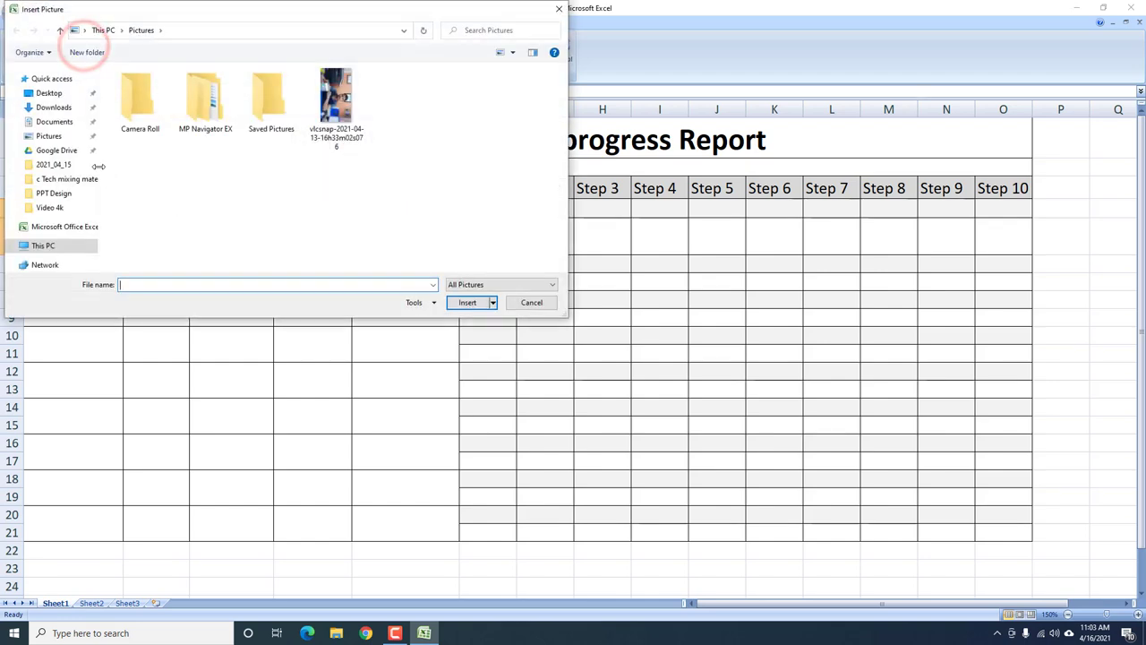
pyautogui.click(51, 94)
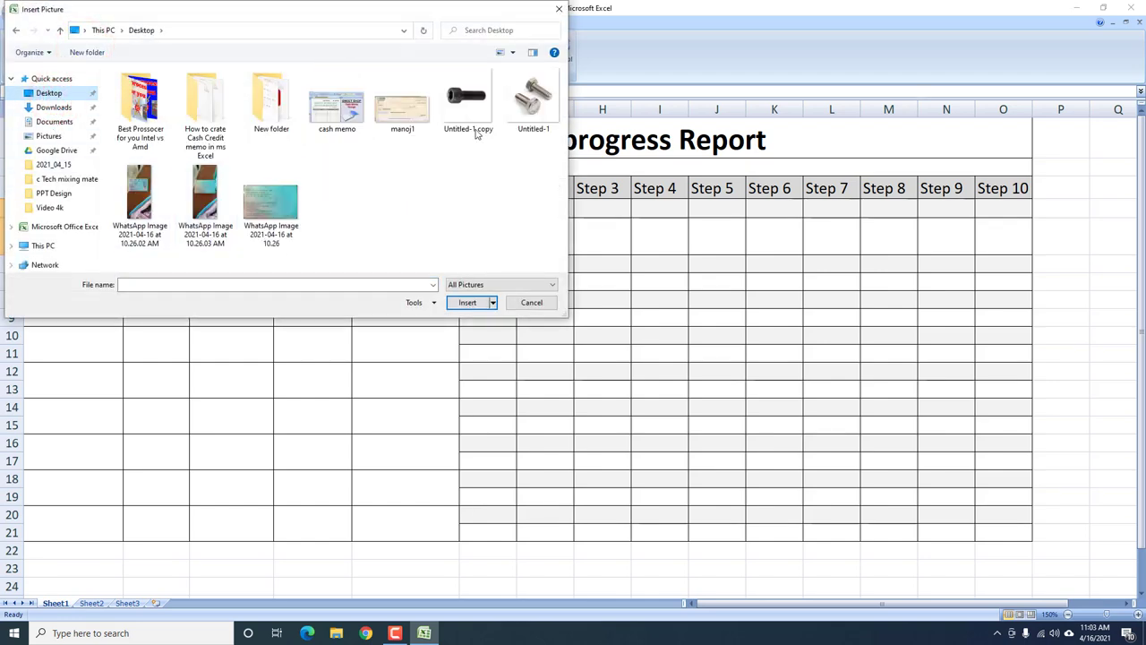
pyautogui.click(515, 109)
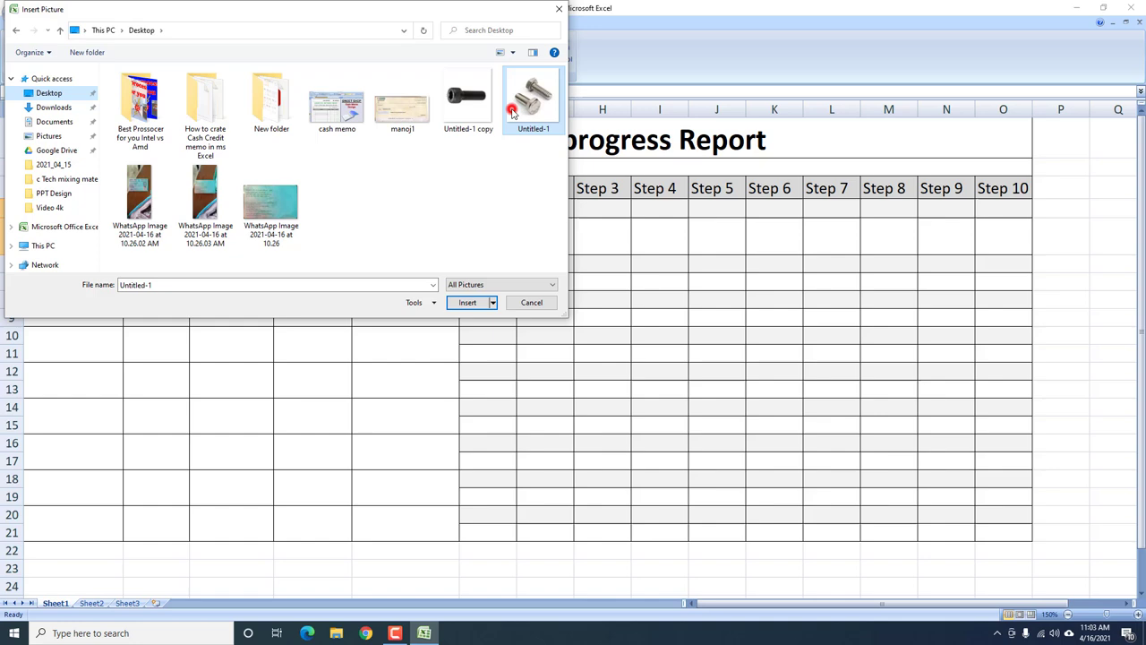
pyautogui.click(457, 302)
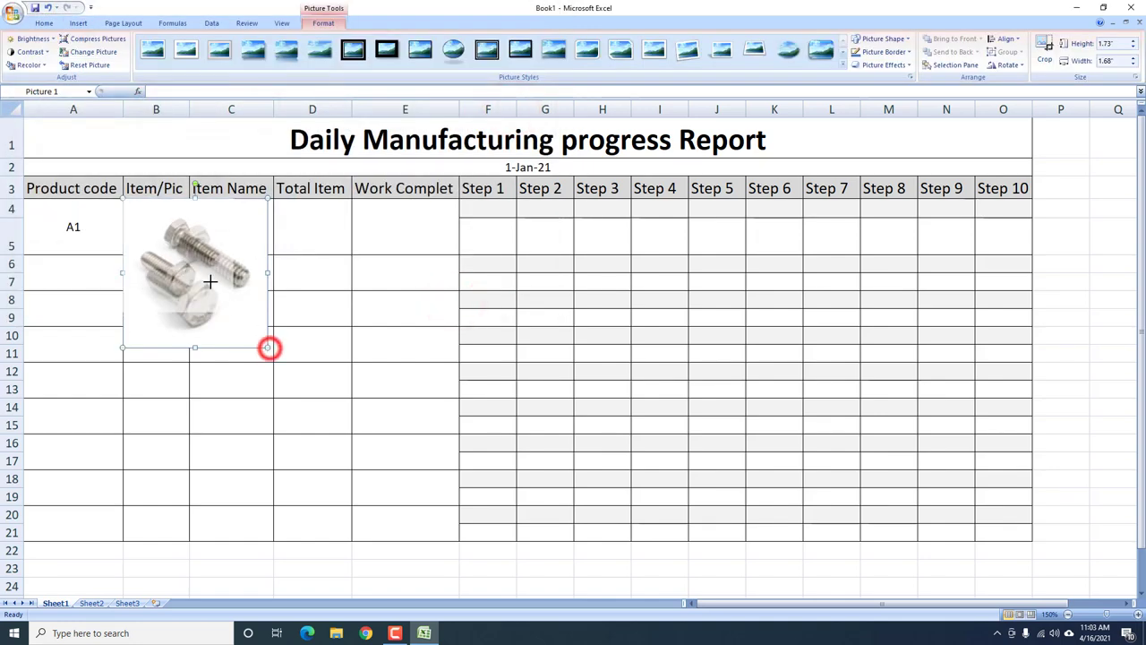
# Shrink the bolt picture into A1's Item/Pic cell, set it to move and size with cells, and adjust row 5 height.
pyautogui.moveTo(266, 348); pyautogui.dragTo(173, 248)
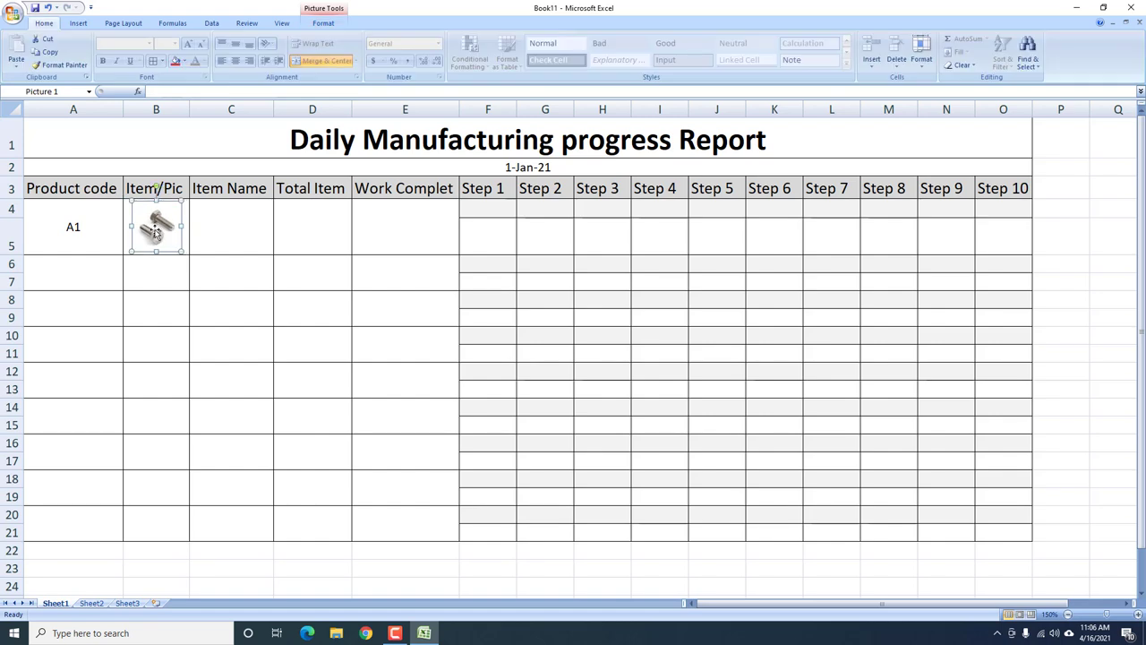
pyautogui.rightClick(154, 230)
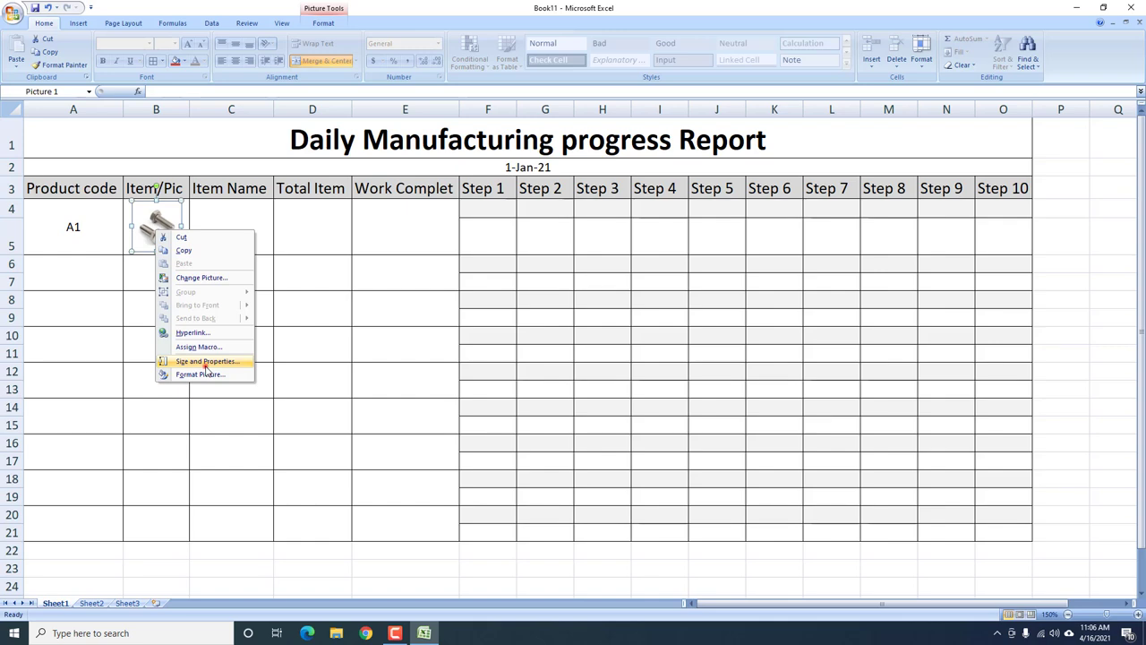
pyautogui.click(201, 362)
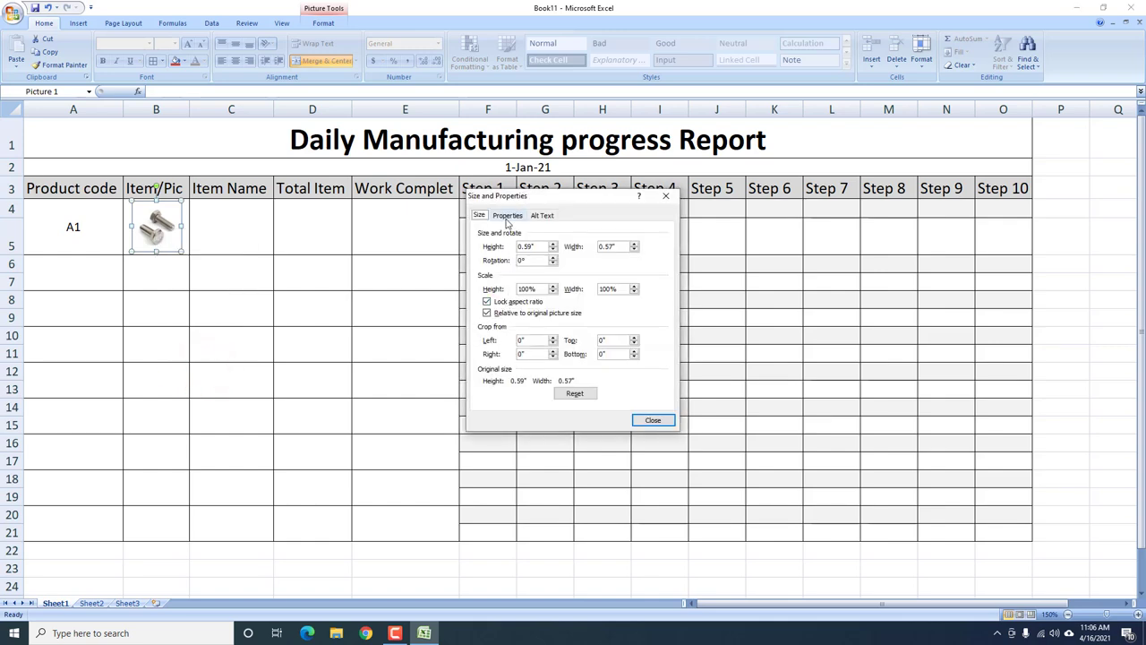
pyautogui.click(507, 215)
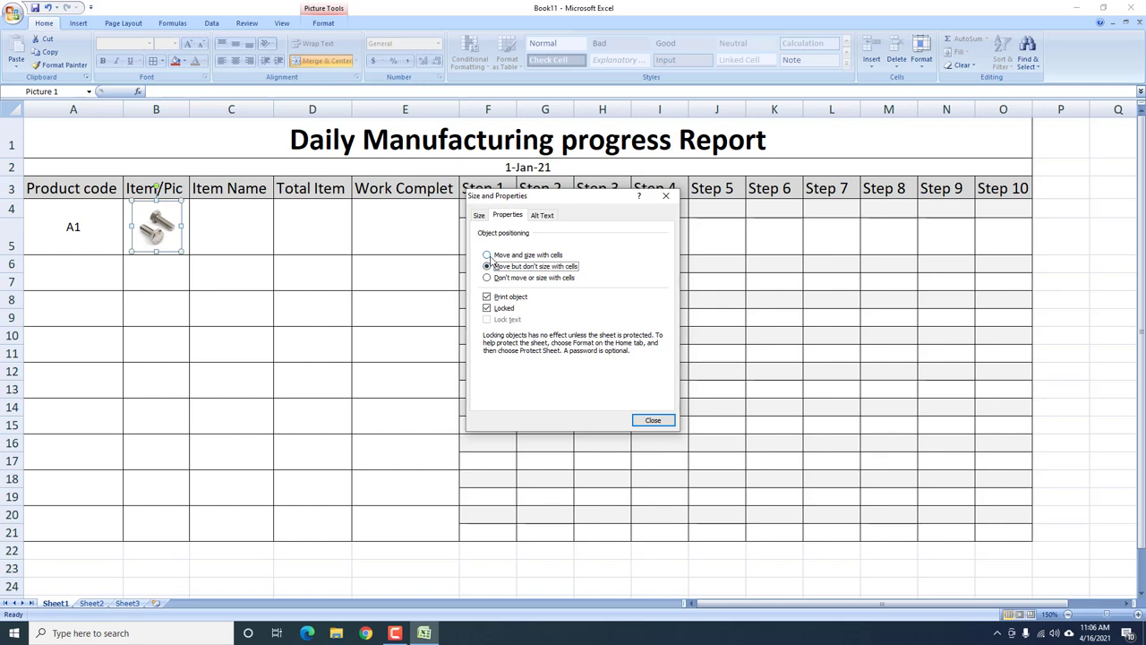
pyautogui.click(487, 255)
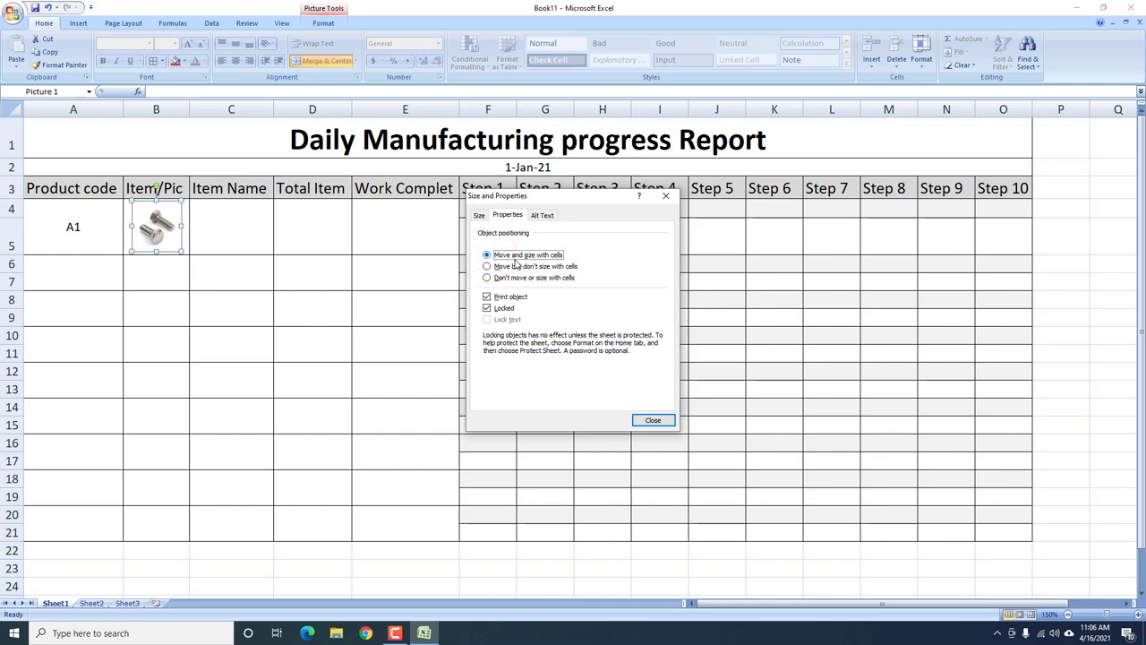
pyautogui.click(652, 420)
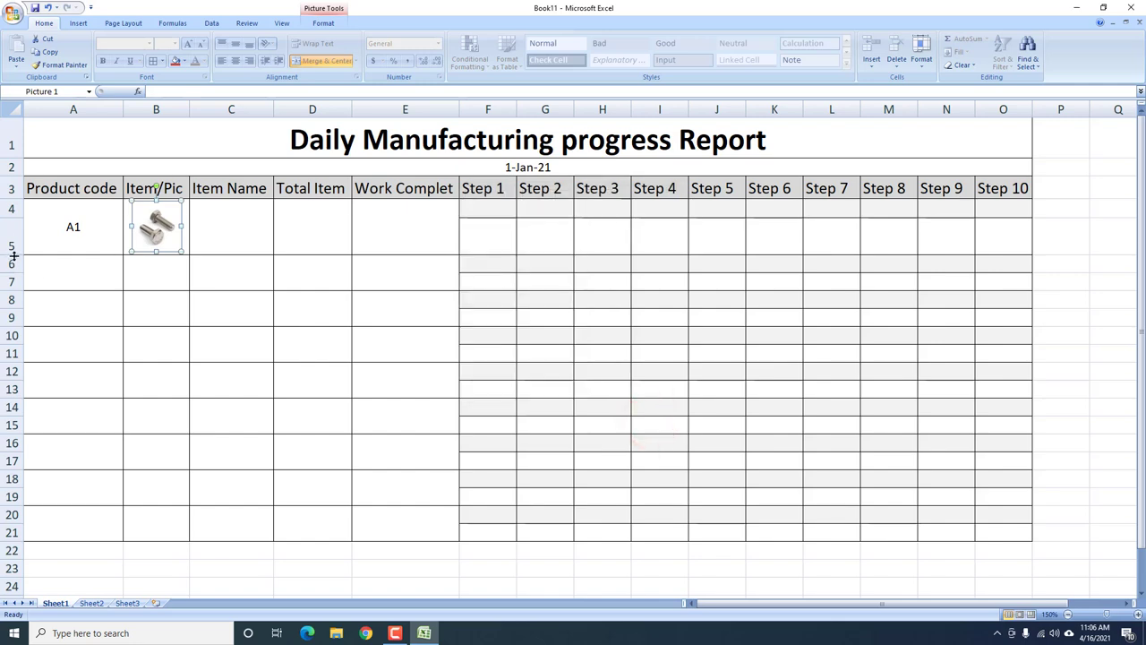
pyautogui.moveTo(14, 255)
pyautogui.mouseDown()
pyautogui.moveTo(14, 236)
pyautogui.moveTo(13, 262)
pyautogui.mouseUp()
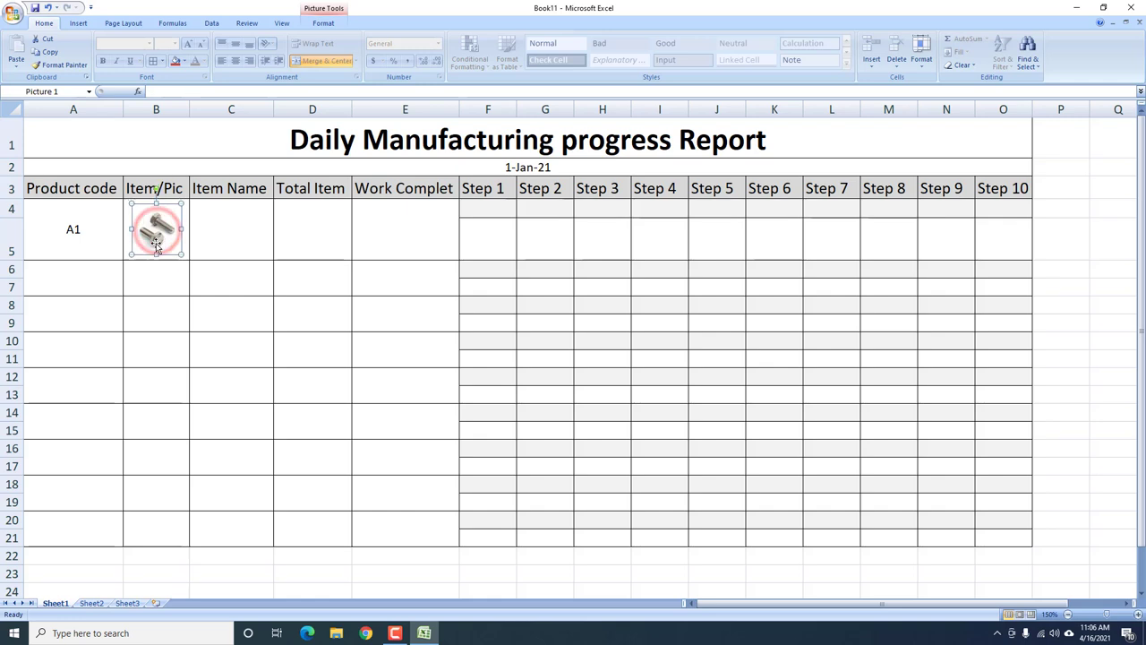
# Enter Bolt as the A1 item name in C4 and a total of 2000 in D4.
pyautogui.click(230, 231)
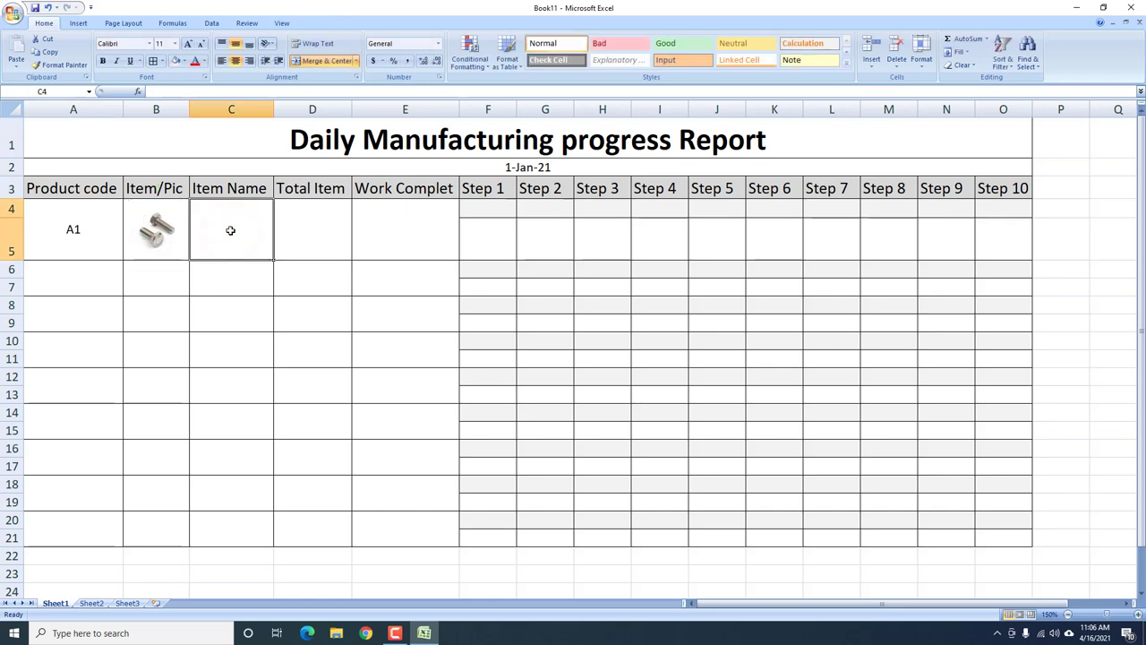
pyautogui.write('Bolt')
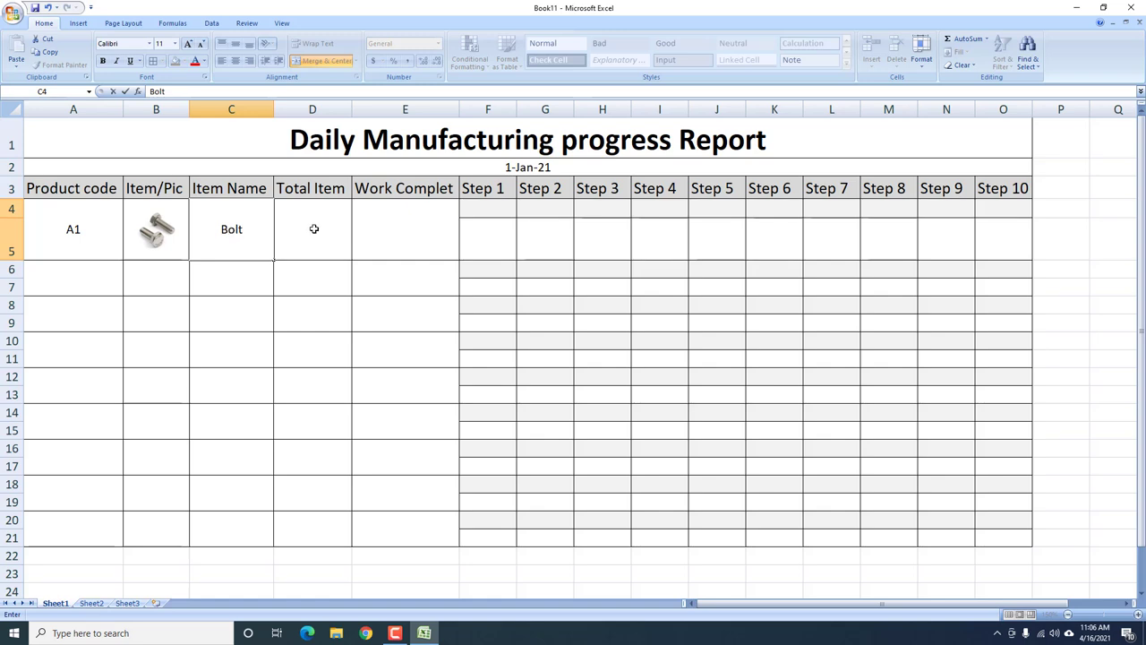
pyautogui.click(314, 228)
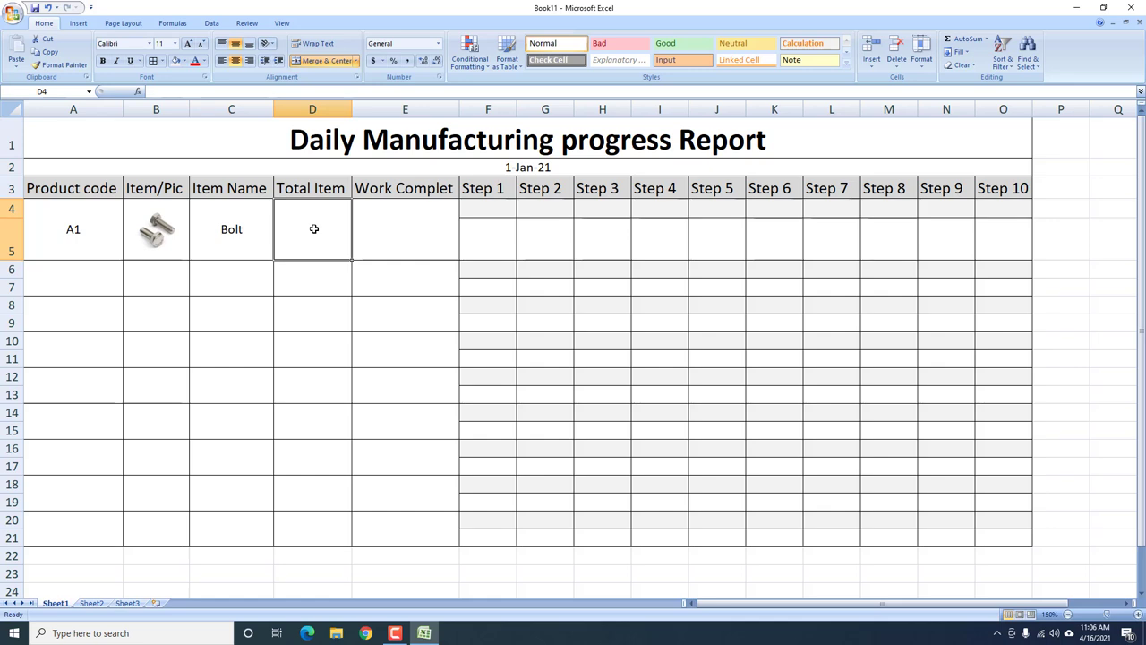
pyautogui.write('2000')
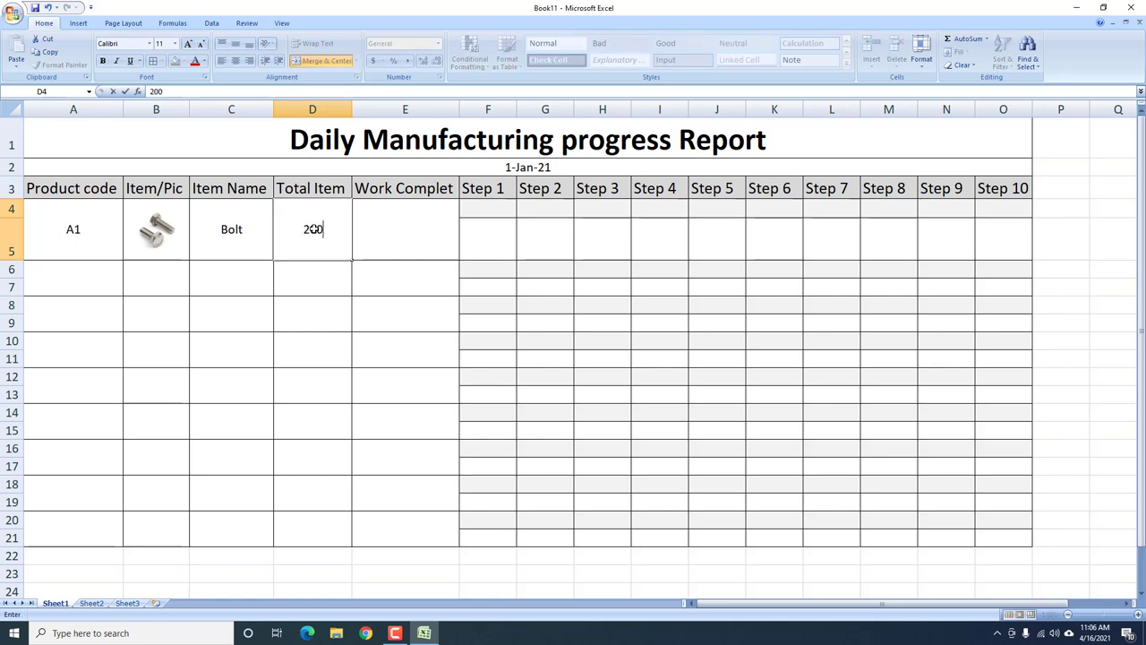
pyautogui.click(487, 210)
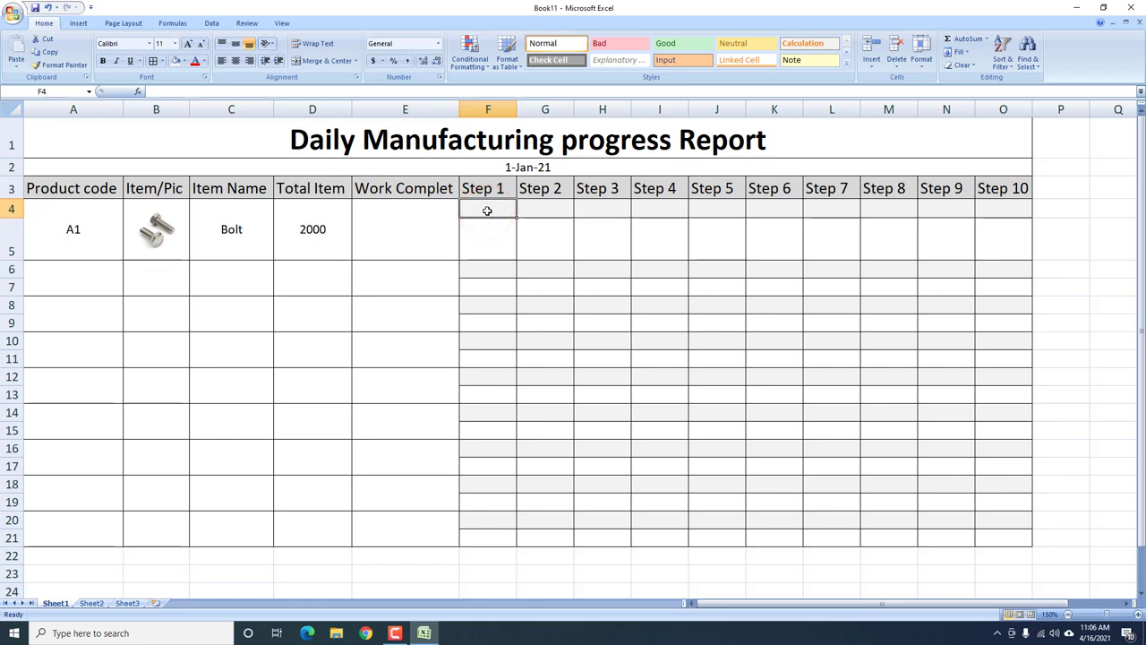
# Type the Bolt's step names Head, Shank, Thread, Round and Polish across row 4.
pyautogui.write('Head')
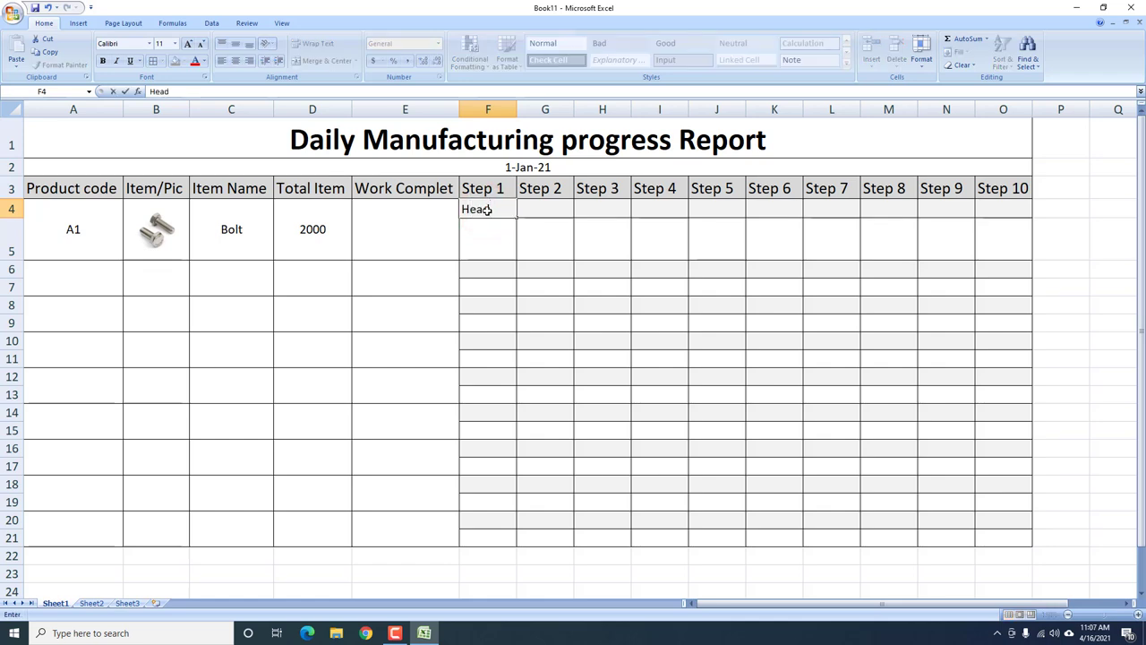
pyautogui.click(552, 209)
pyautogui.write('Shank')
pyautogui.click(595, 207)
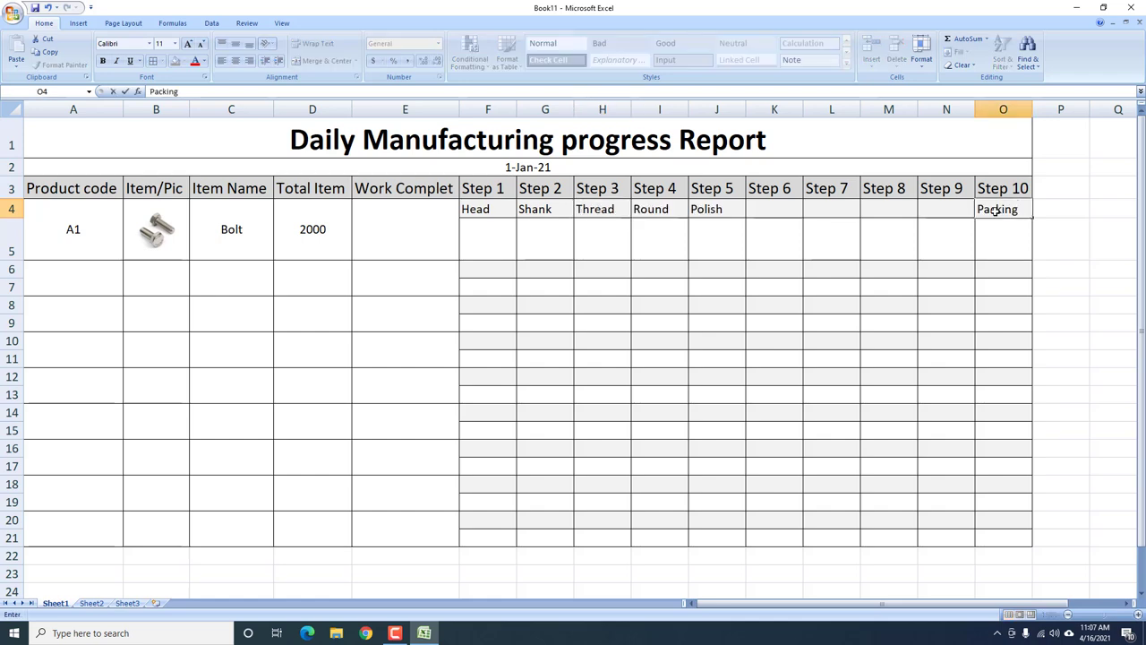
# Enter 1800 done for Head, Shank, Thread and Round, and 1500 for Polish, then select the table block.
pyautogui.click(984, 238)
pyautogui.click(489, 247)
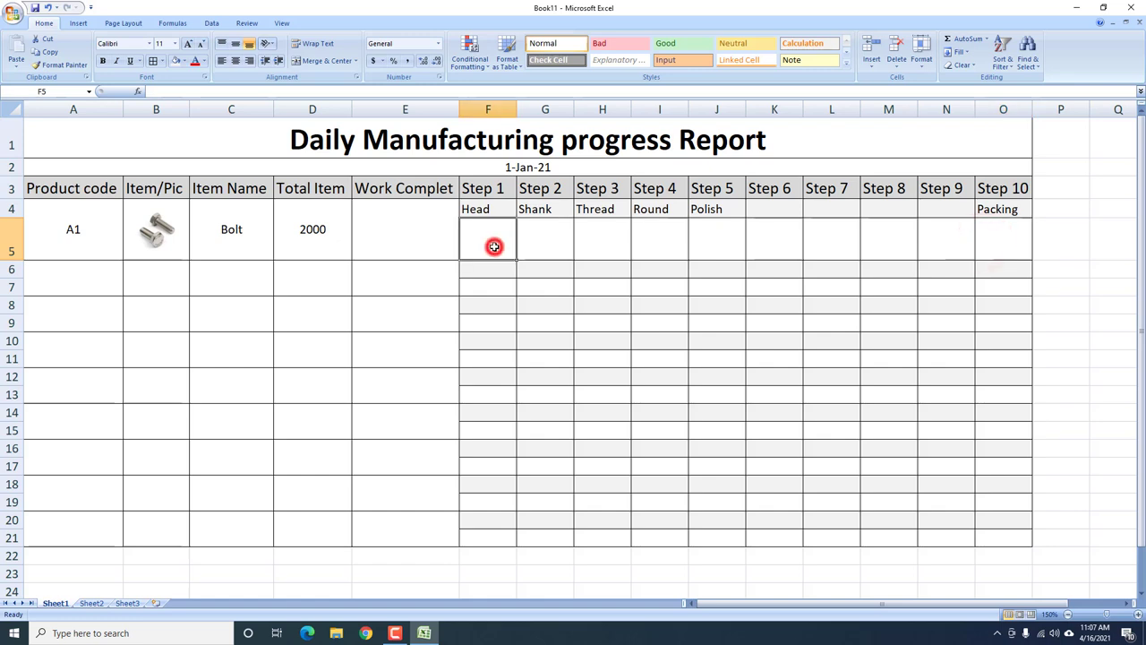
pyautogui.write('1800')
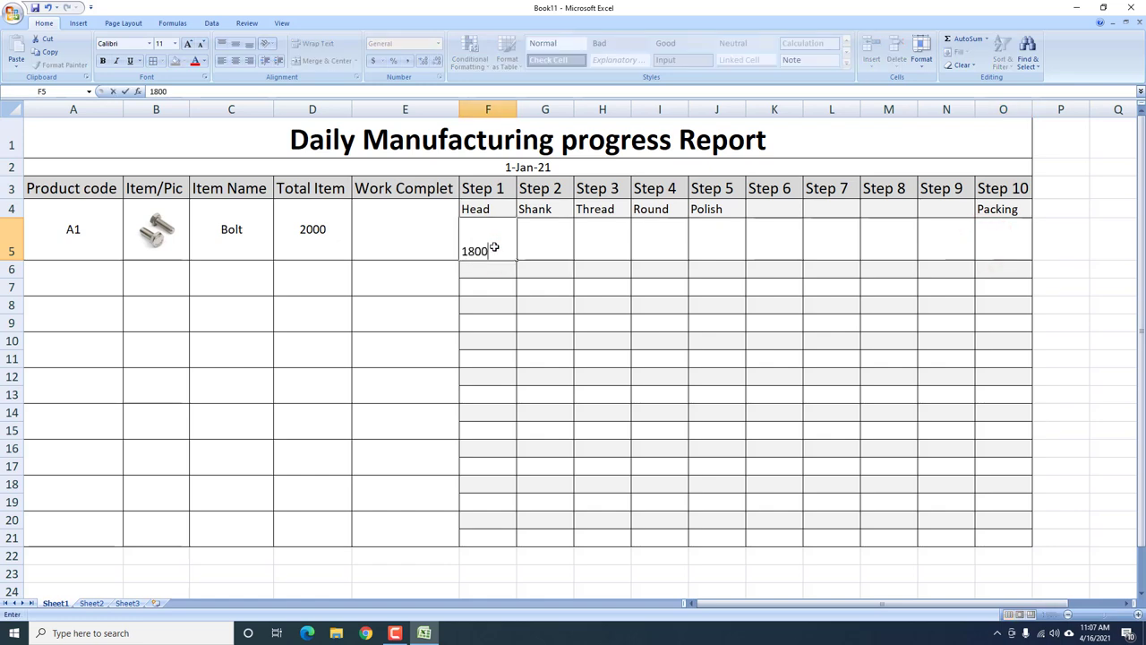
pyautogui.click(537, 243)
pyautogui.write('18')
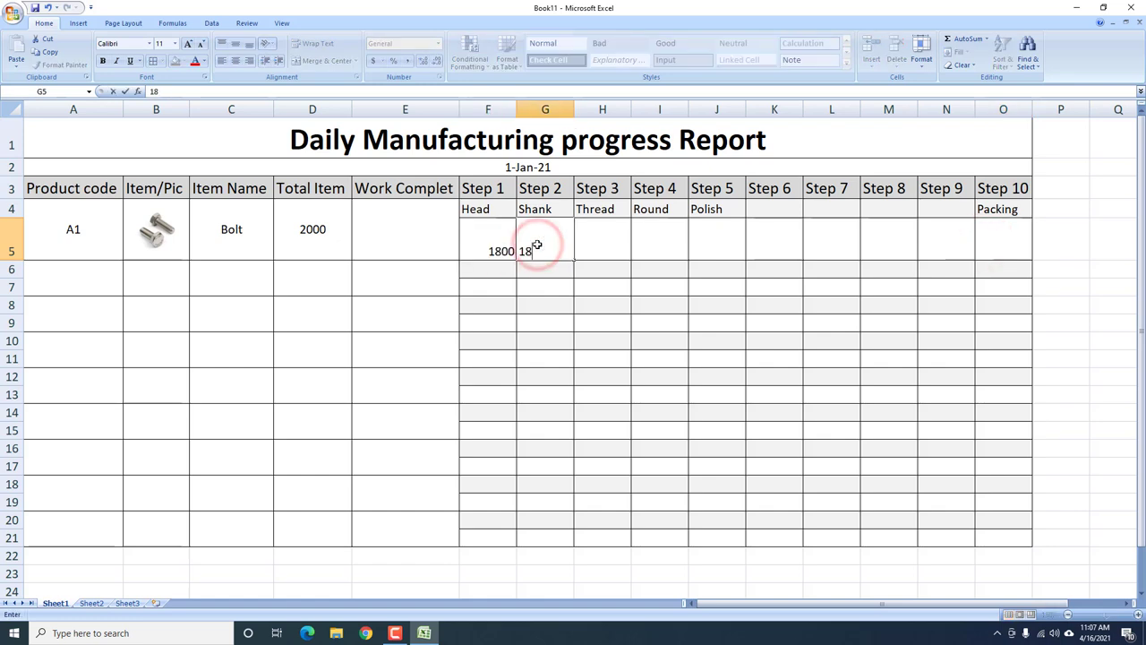
pyautogui.write('00')
pyautogui.click(590, 240)
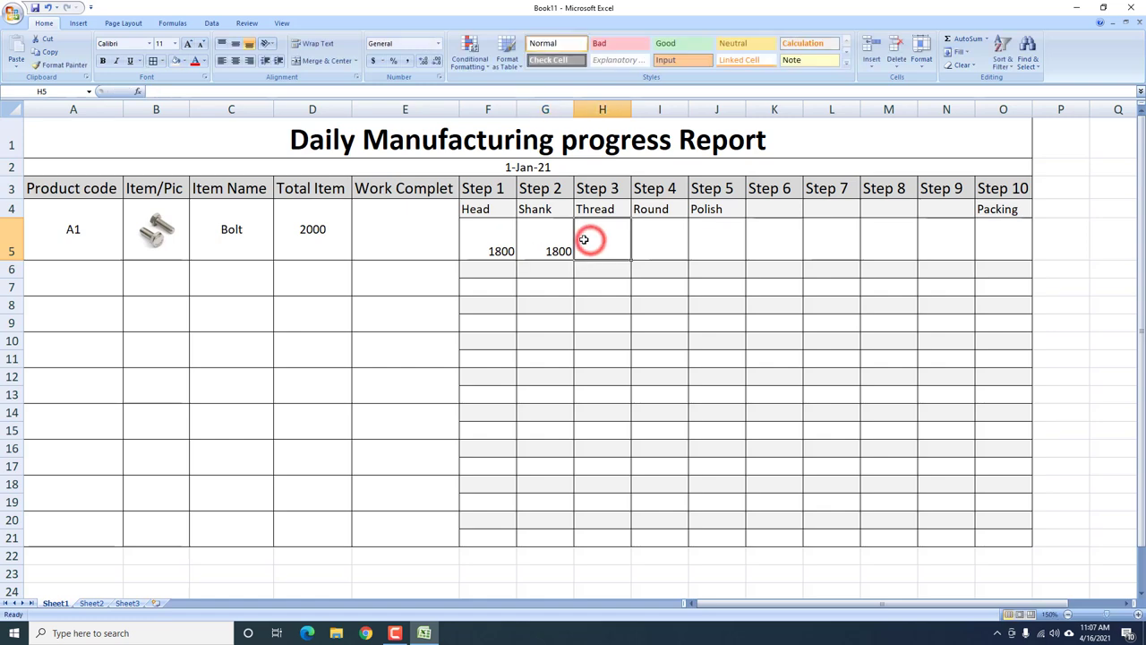
pyautogui.write('1800')
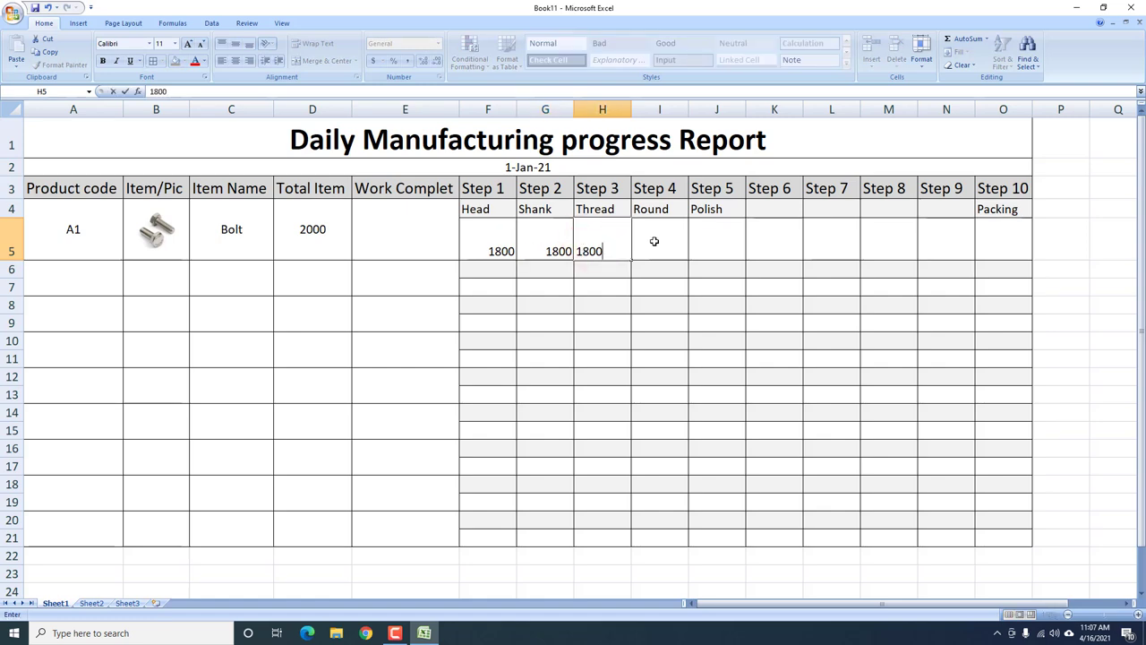
pyautogui.click(671, 240)
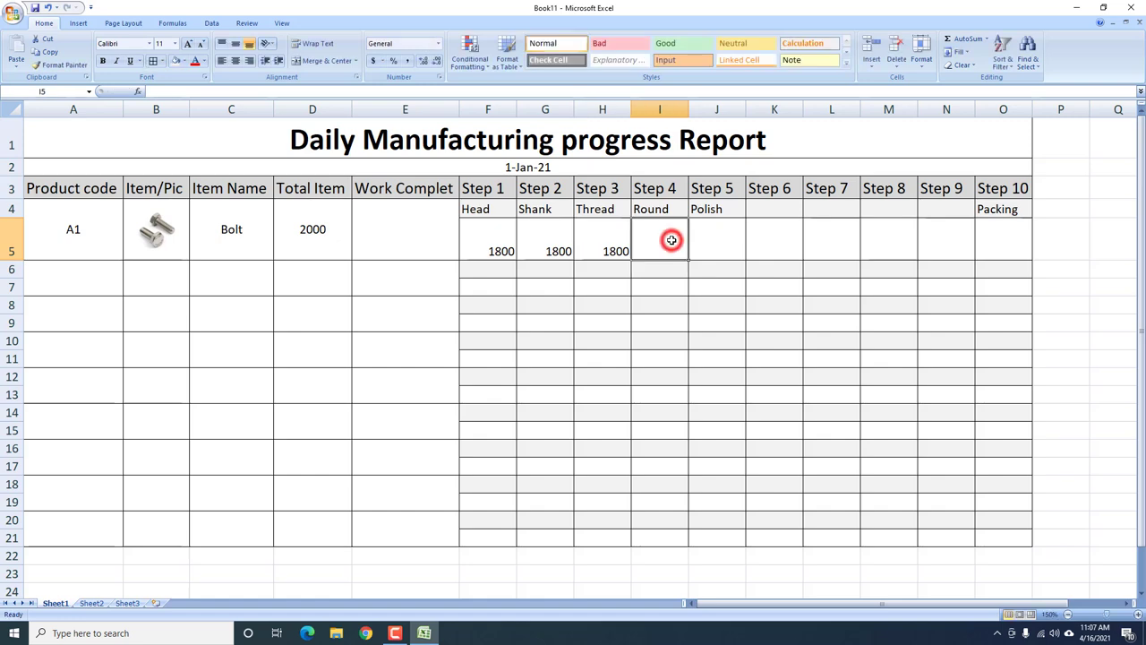
pyautogui.write('1800')
pyautogui.click(700, 244)
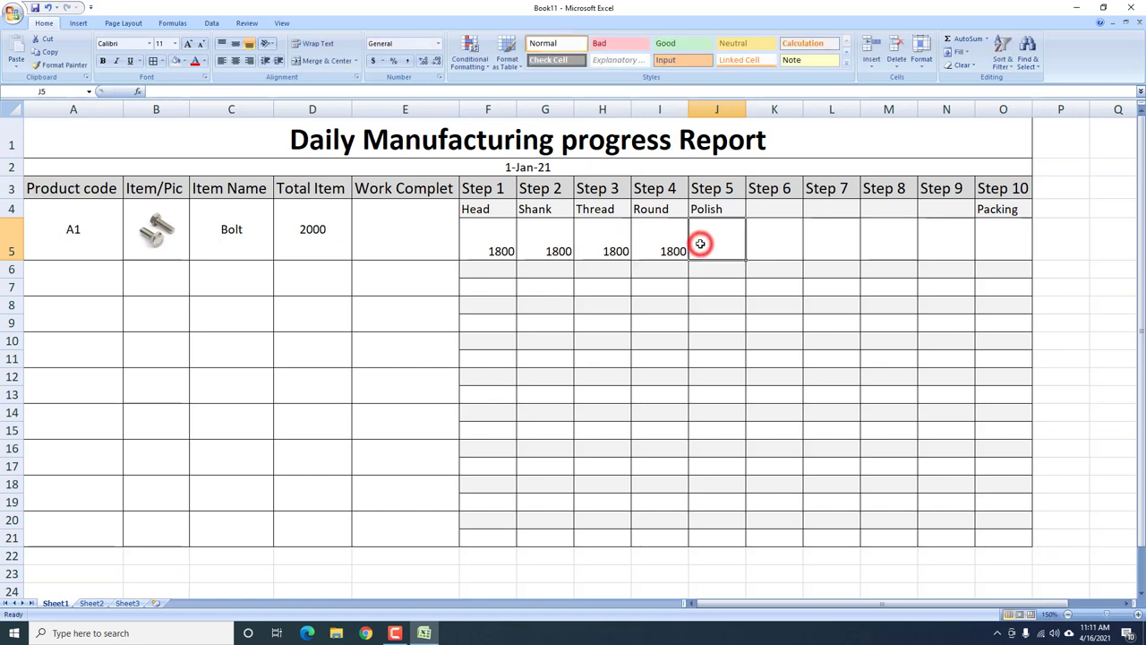
pyautogui.write('1500')
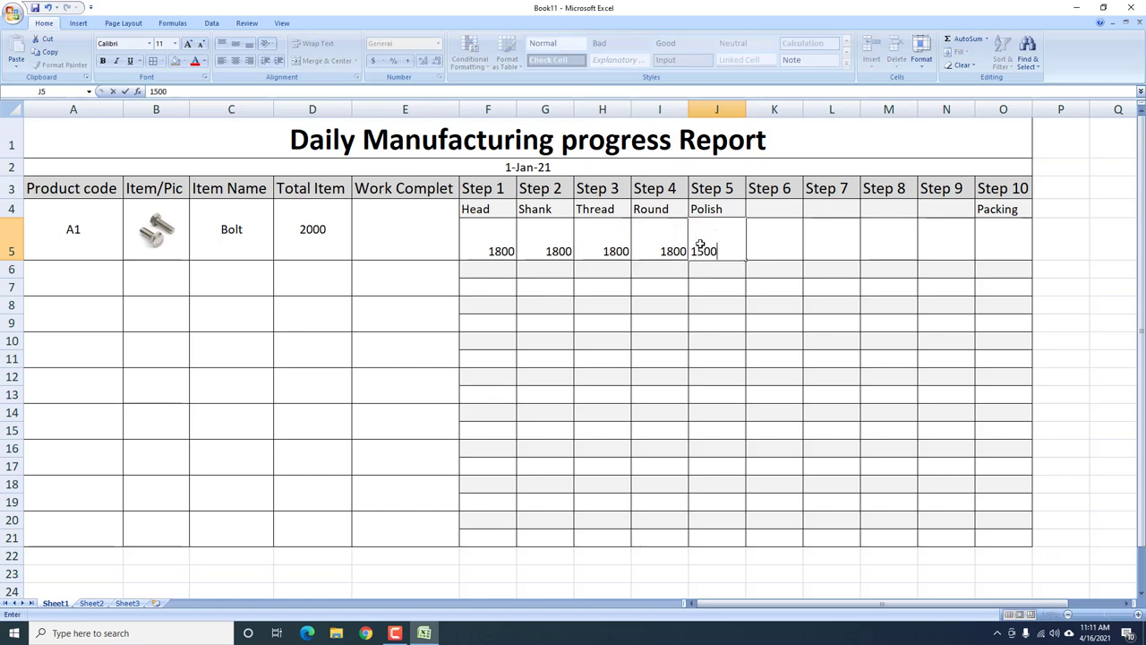
pyautogui.click(755, 240)
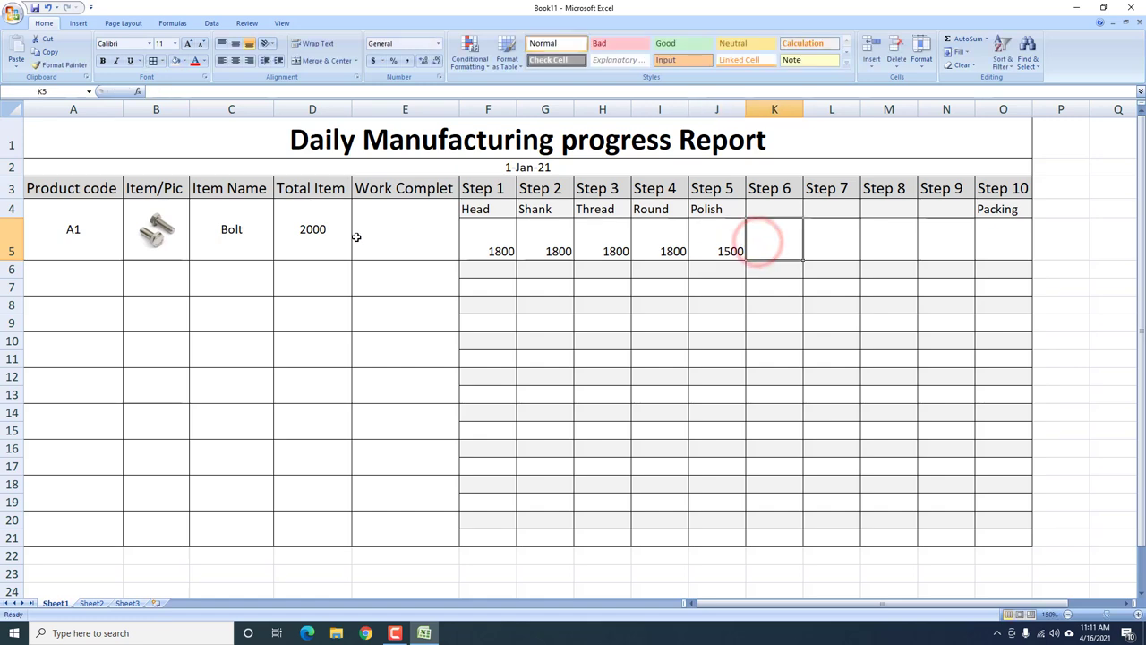
pyautogui.moveTo(79, 228)
pyautogui.mouseDown()
pyautogui.moveTo(1016, 515)
pyautogui.moveTo(1017, 533)
pyautogui.mouseUp()
# Center the selected table cells both horizontally and vertically.
pyautogui.click(236, 60)
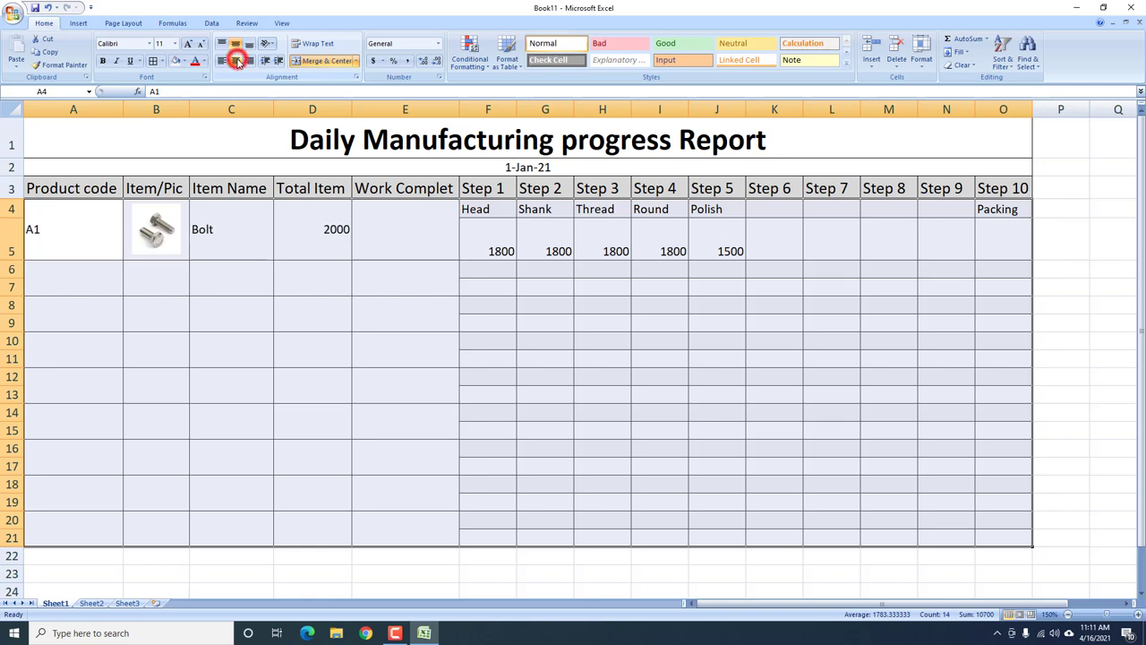
pyautogui.click(236, 60)
pyautogui.click(235, 46)
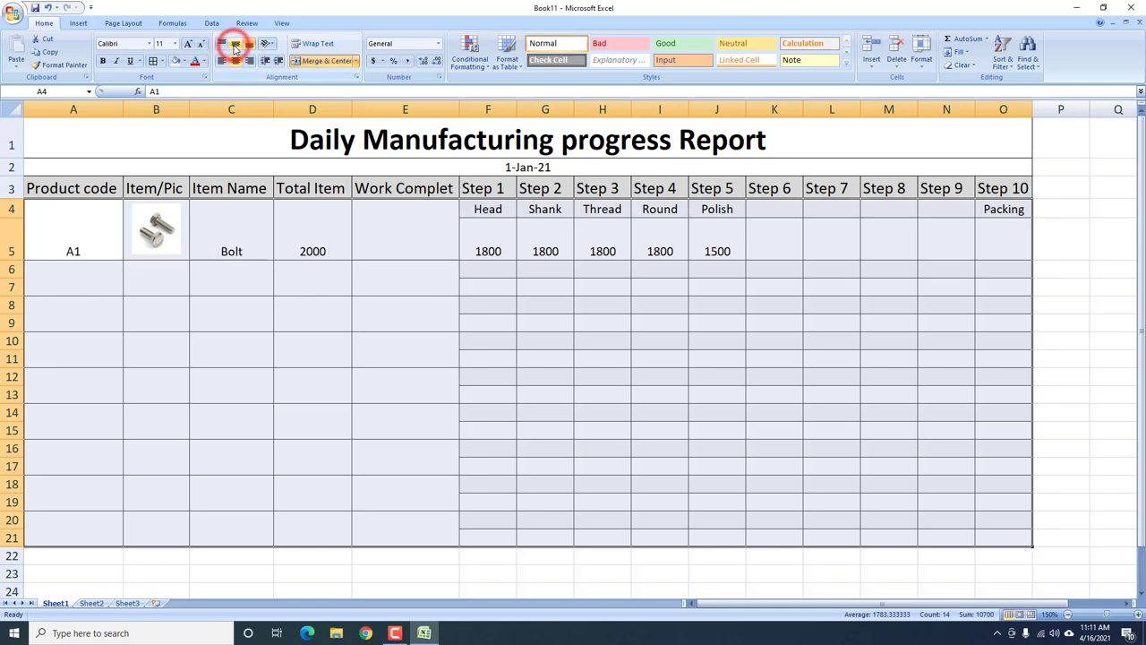
pyautogui.click(234, 44)
pyautogui.click(565, 328)
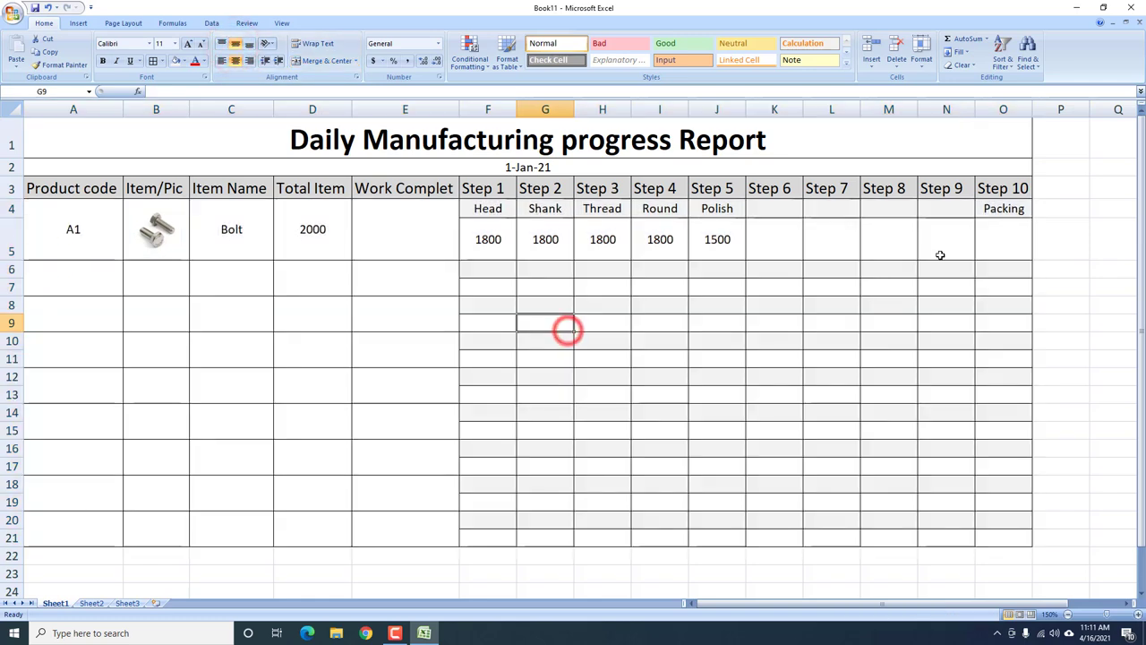
# Enter 1500 for the Packing step in O5.
pyautogui.click(989, 242)
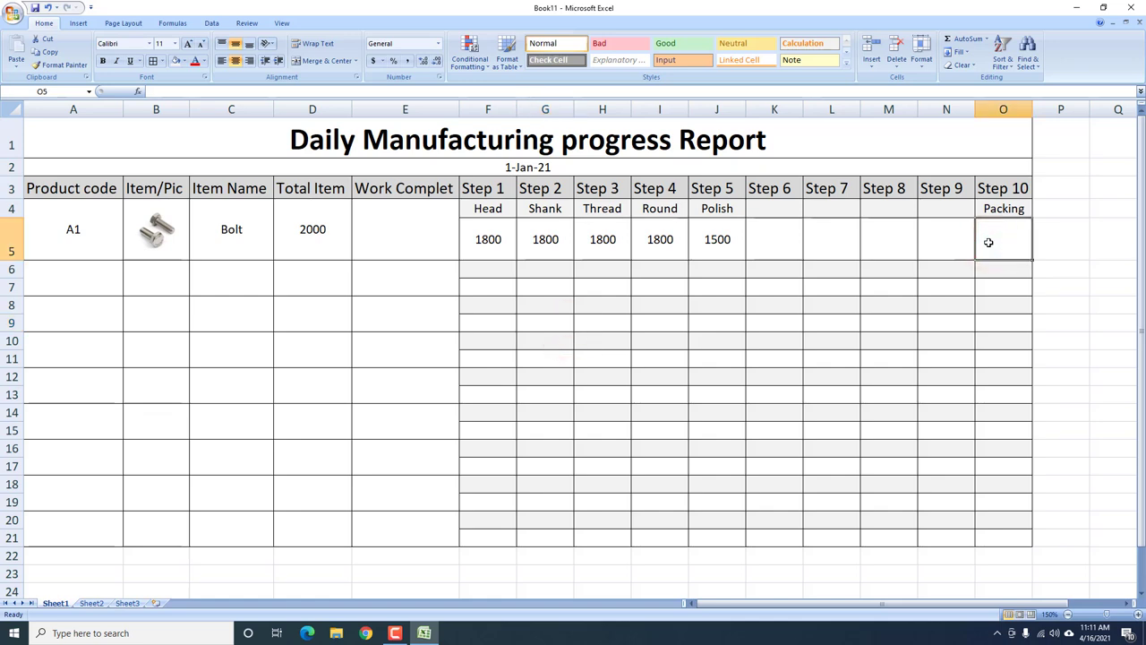
pyautogui.write('1500')
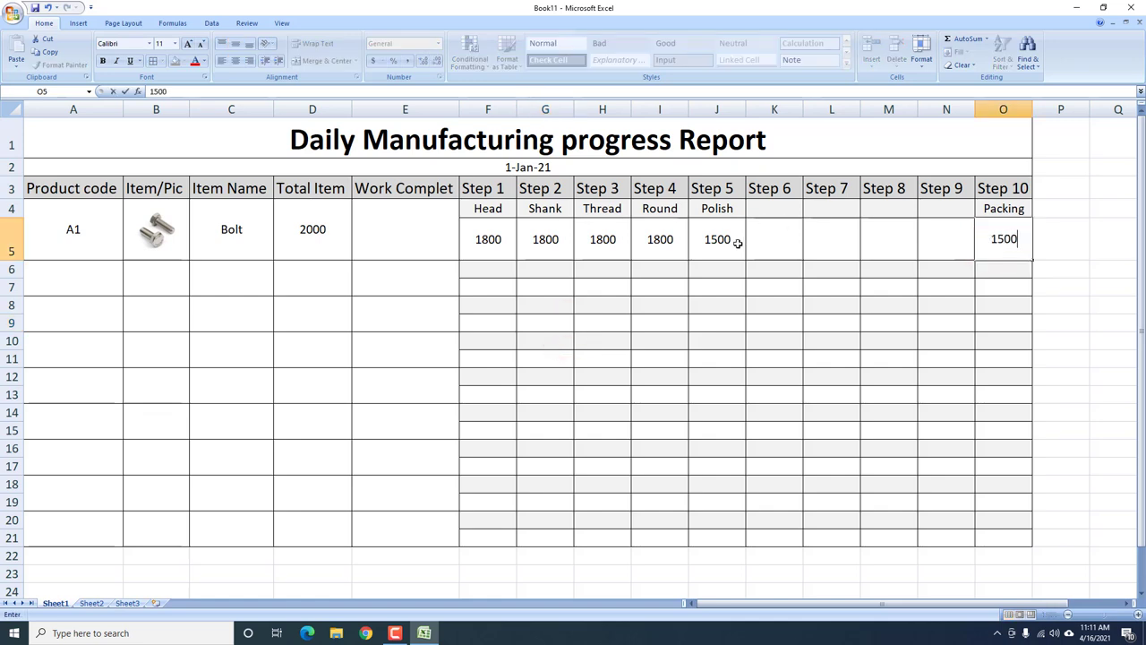
pyautogui.click(1003, 268)
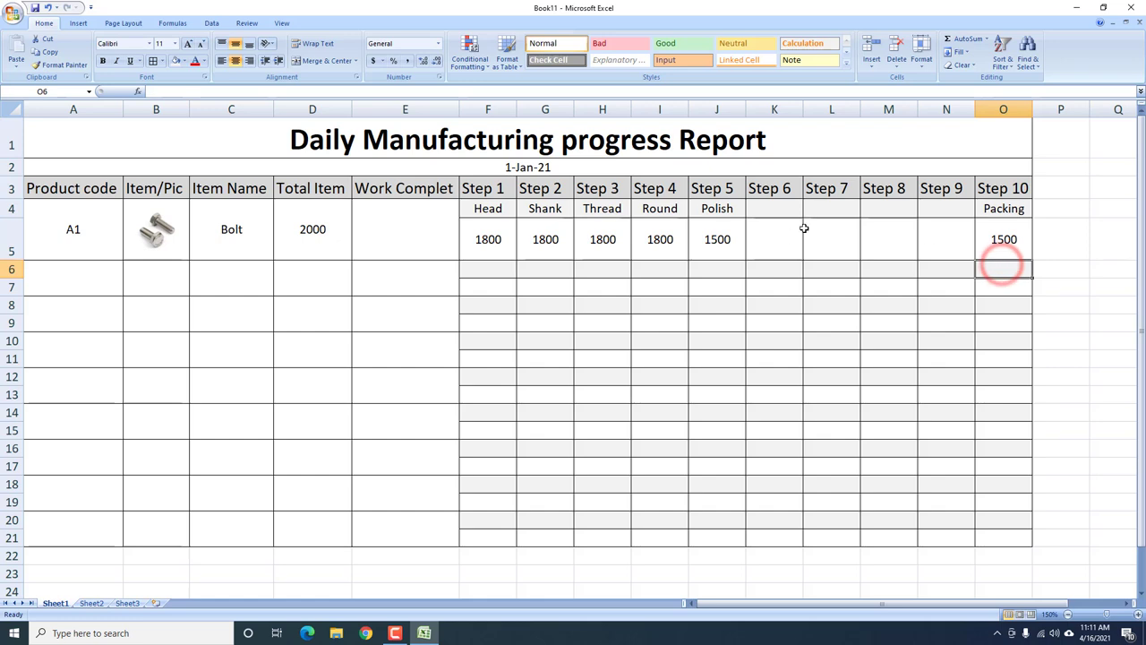
pyautogui.click(423, 232)
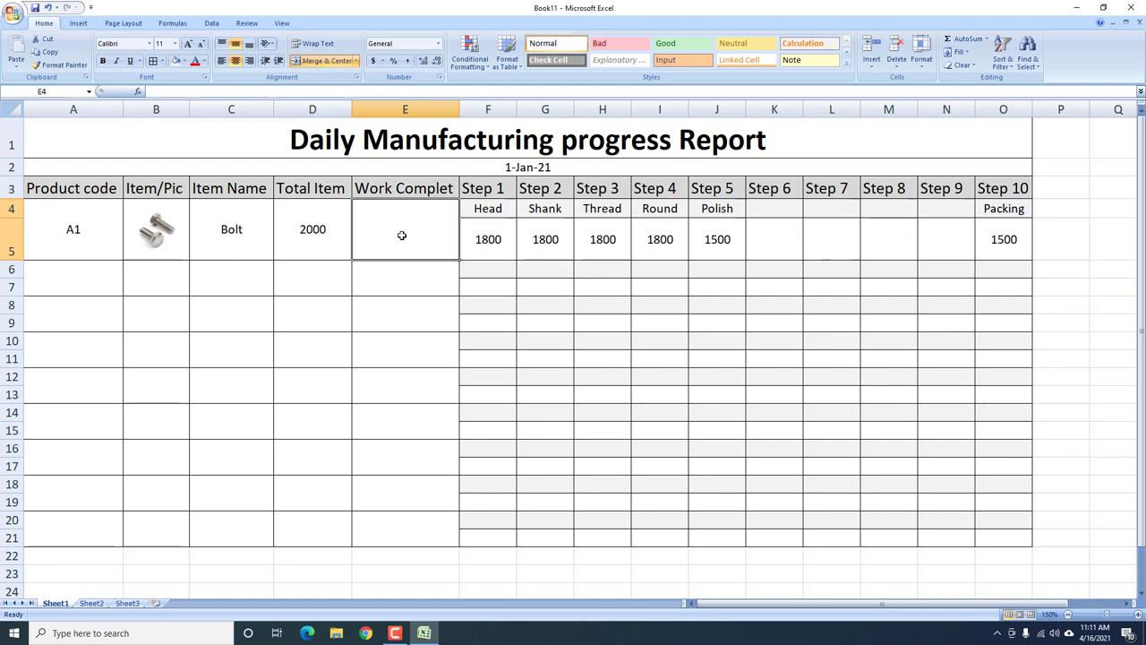
# Enter =IFERROR(AVERAGE(F5:O5)*100/D4,"") in E4 so the Bolt's work complete shows 85.
pyautogui.write('=')
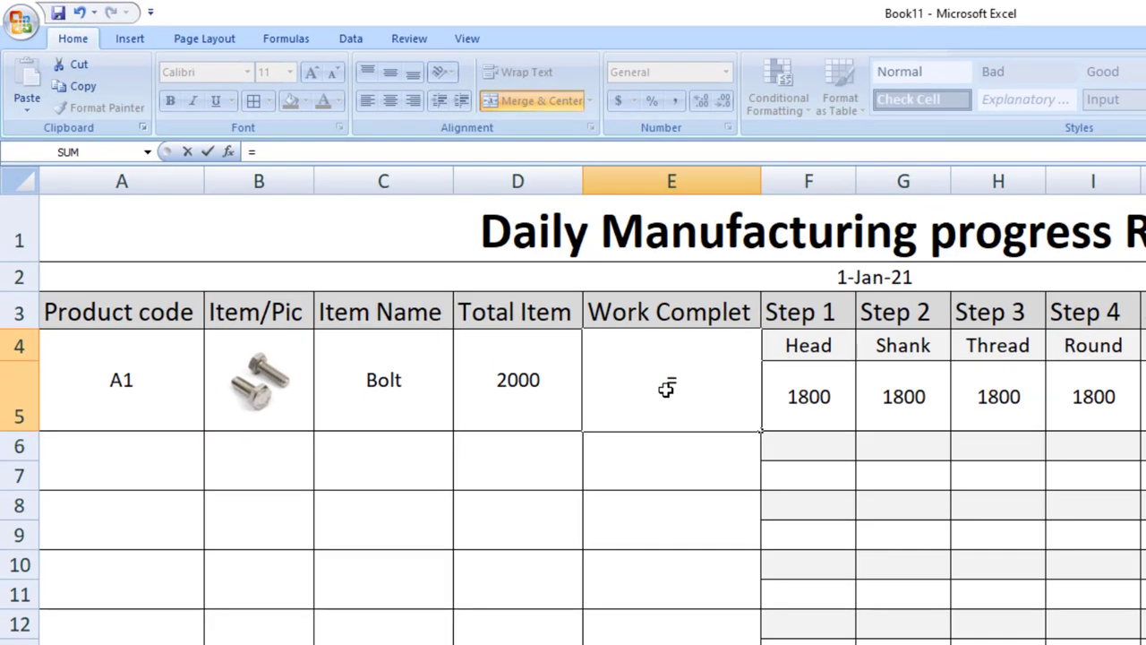
pyautogui.write('iferror')
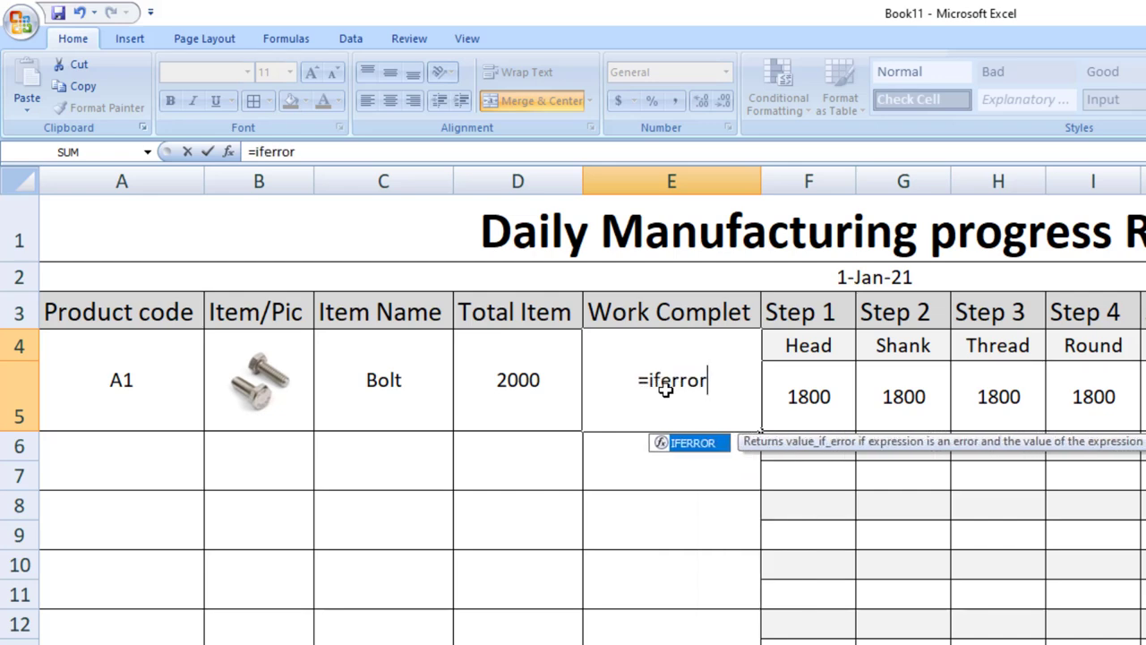
pyautogui.write('(')
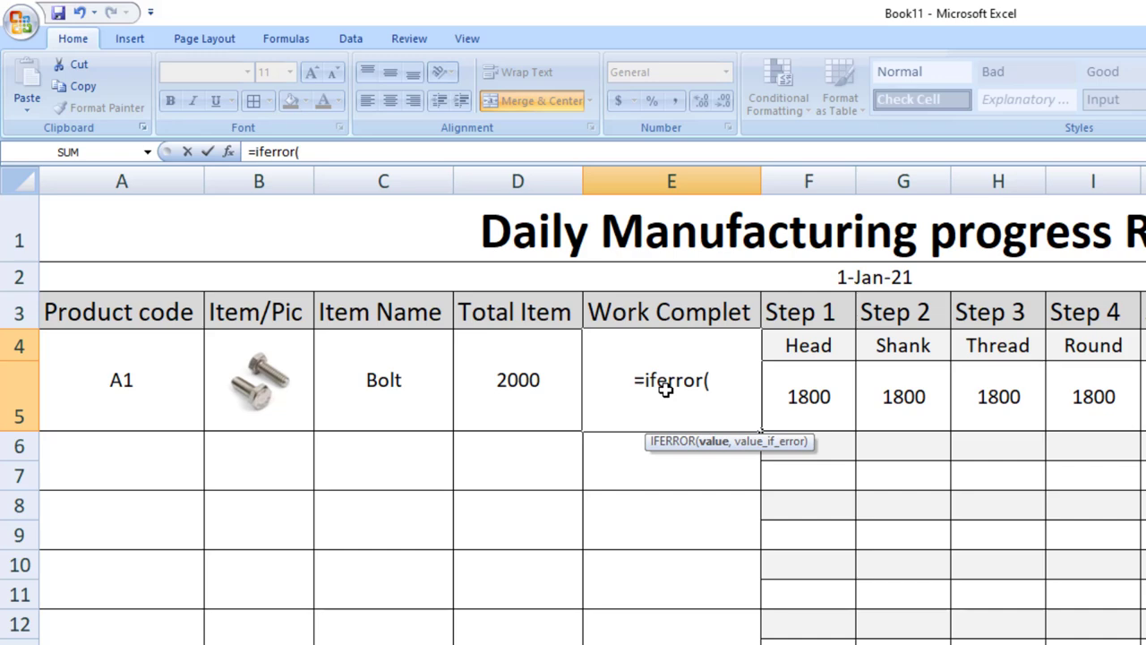
pyautogui.write('ave')
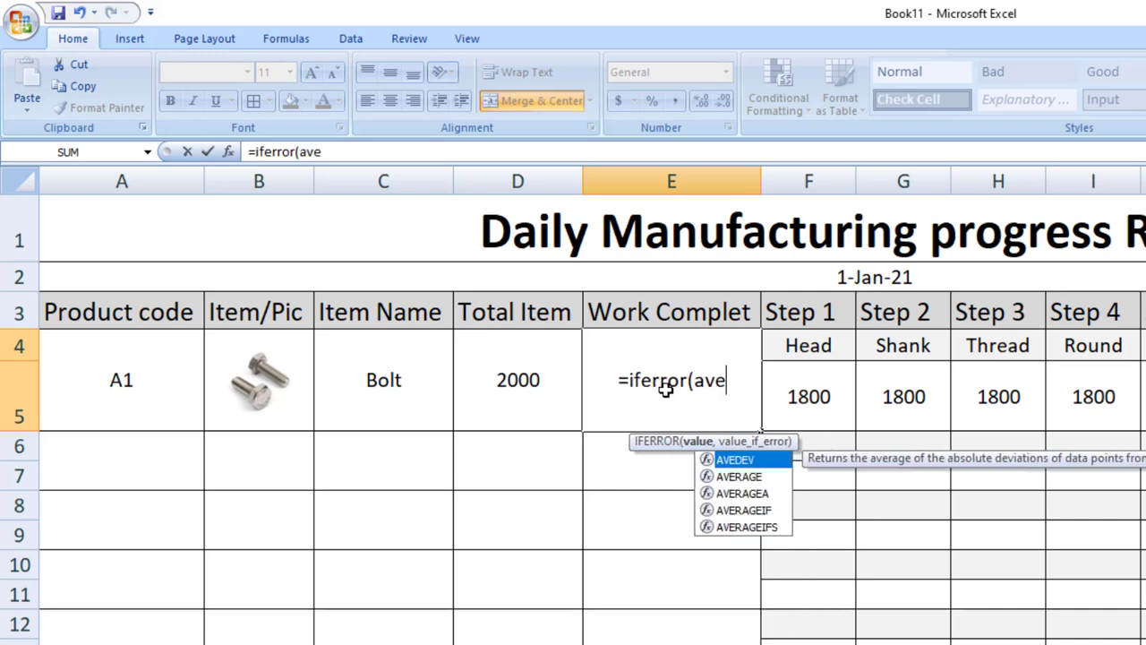
pyautogui.write('rage')
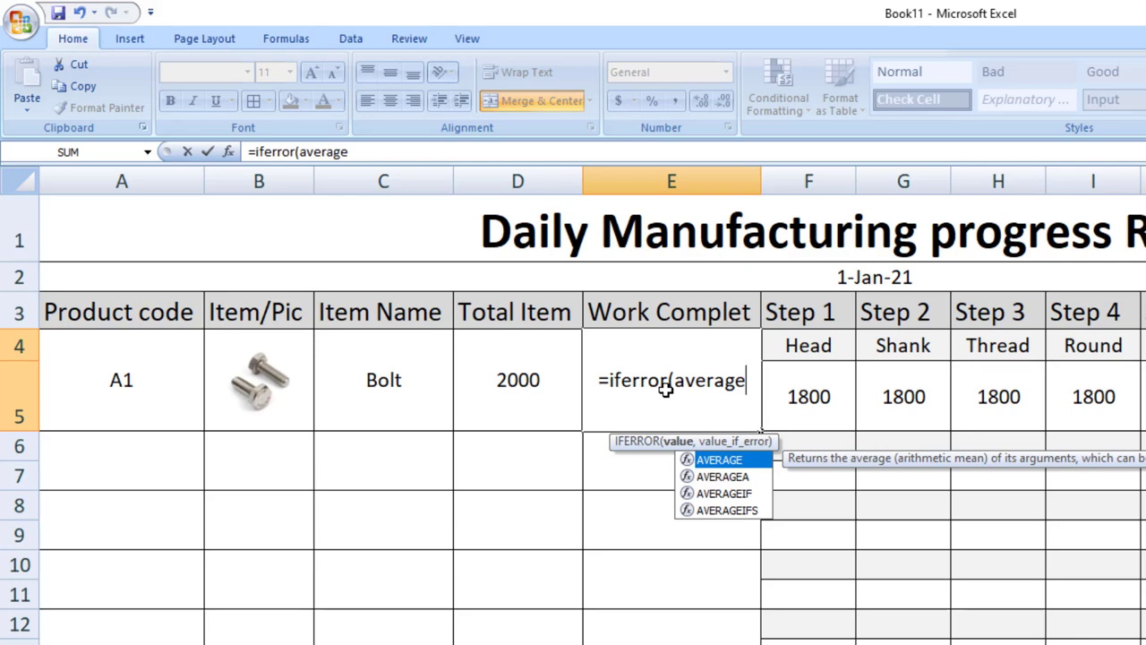
pyautogui.write('(')
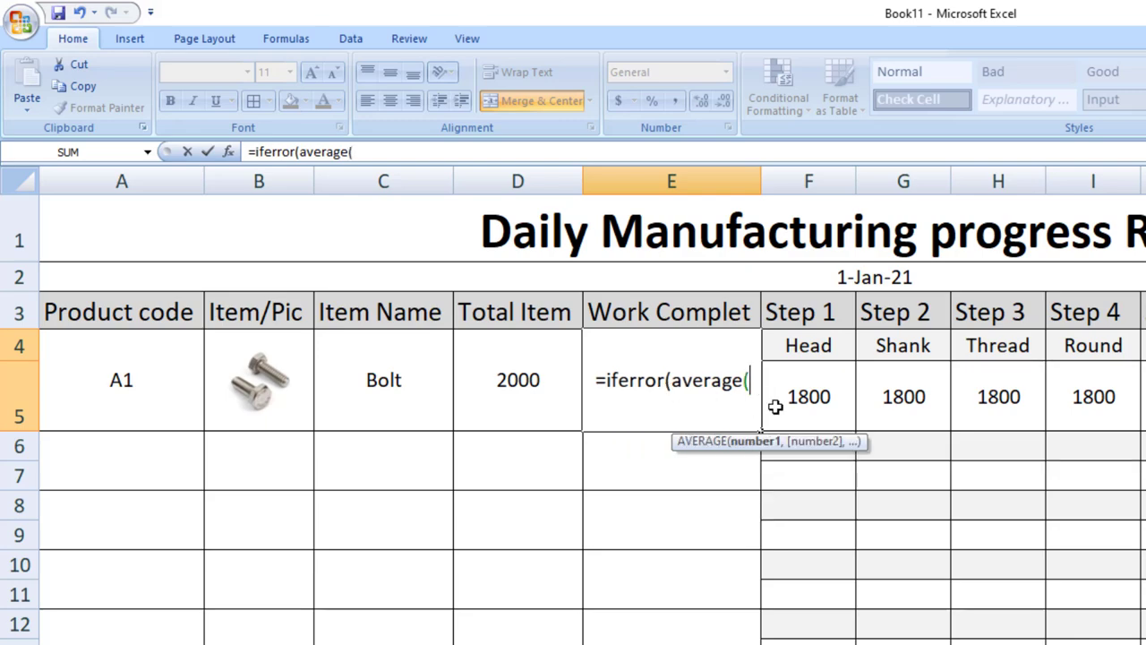
pyautogui.moveTo(788, 404); pyautogui.dragTo(1080, 269)
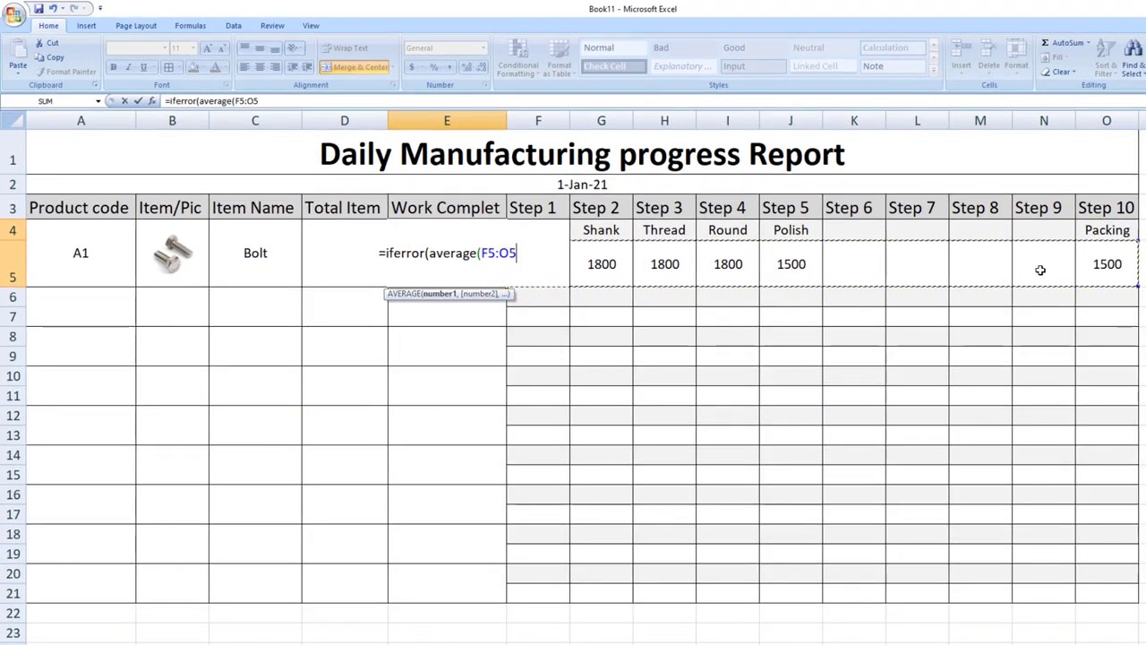
pyautogui.write(')*')
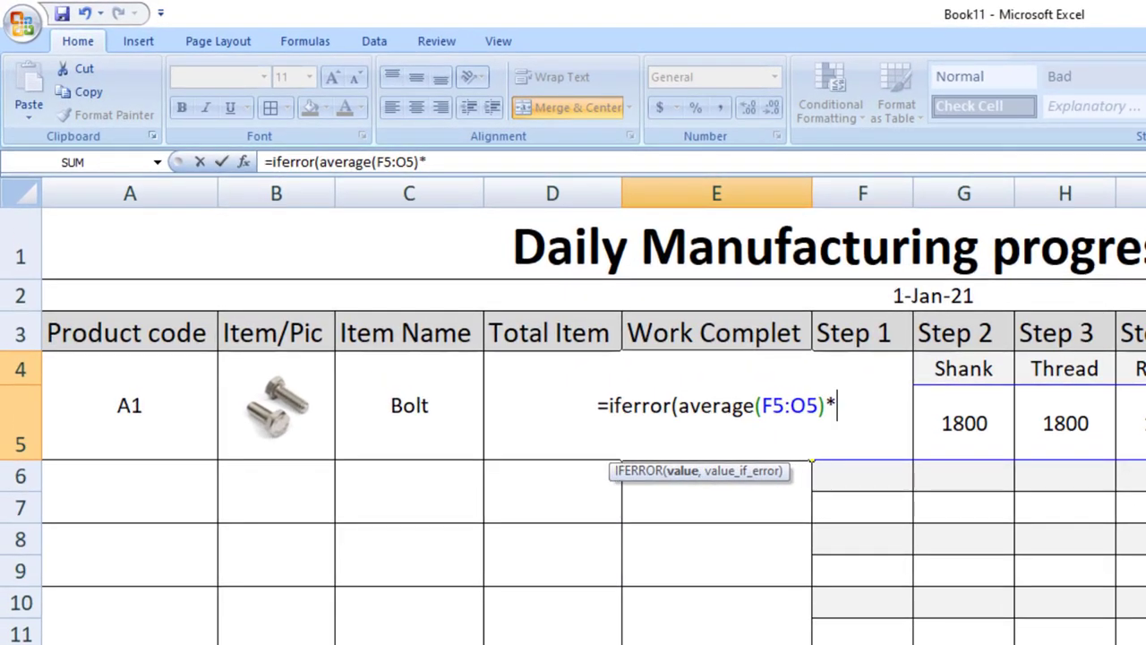
pyautogui.write('100')
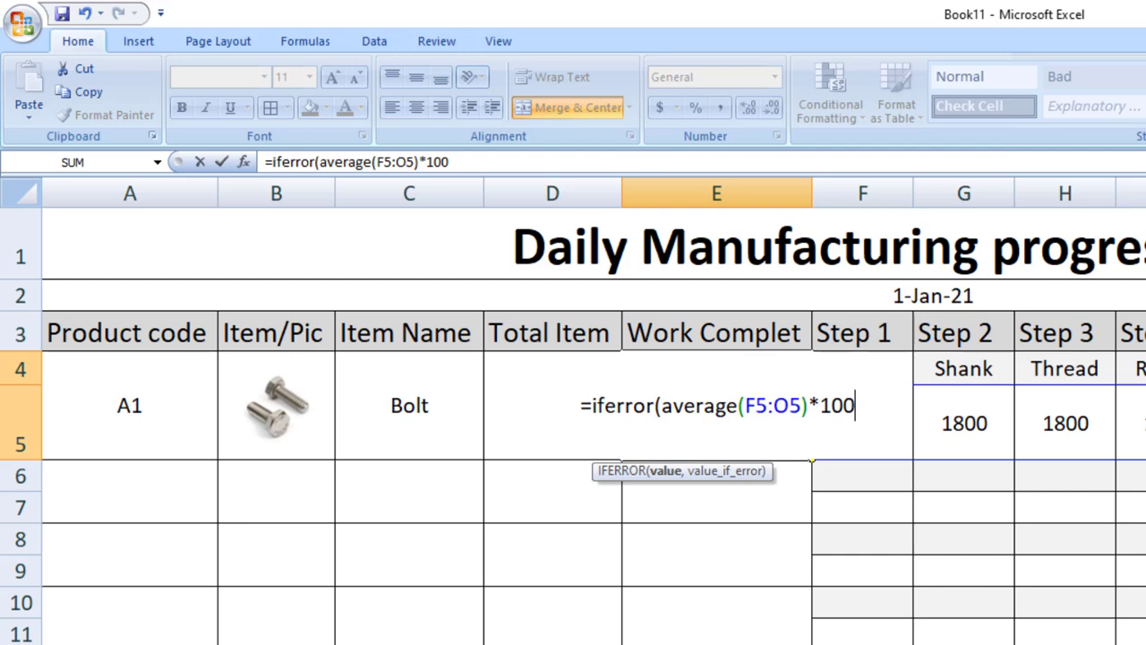
pyautogui.write('/')
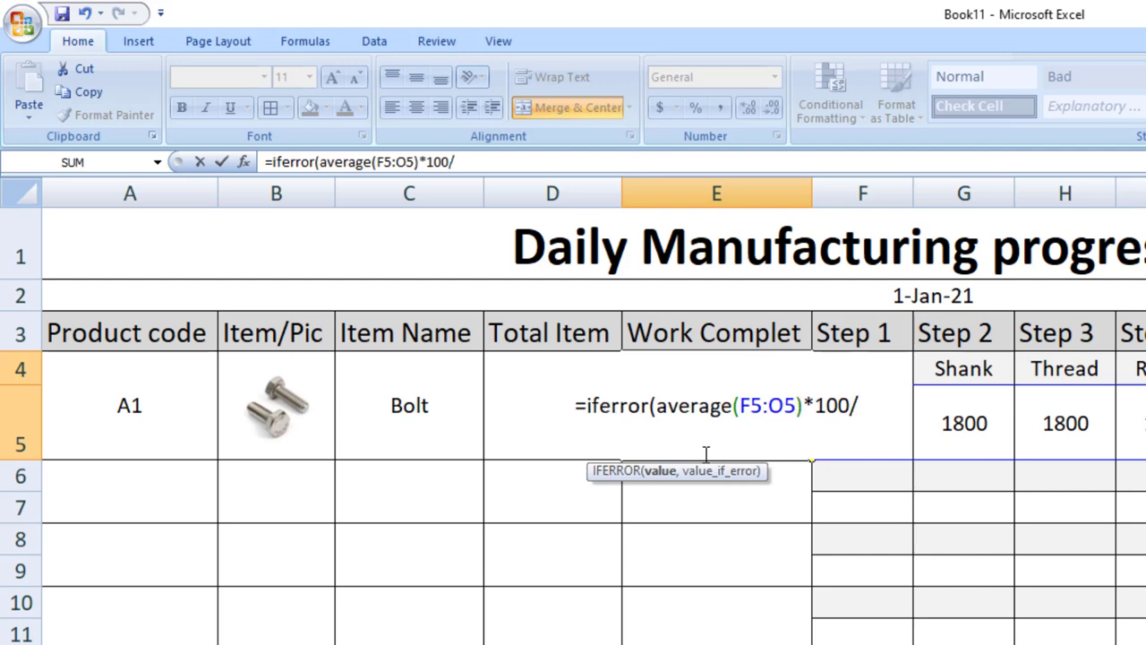
pyautogui.click(499, 359)
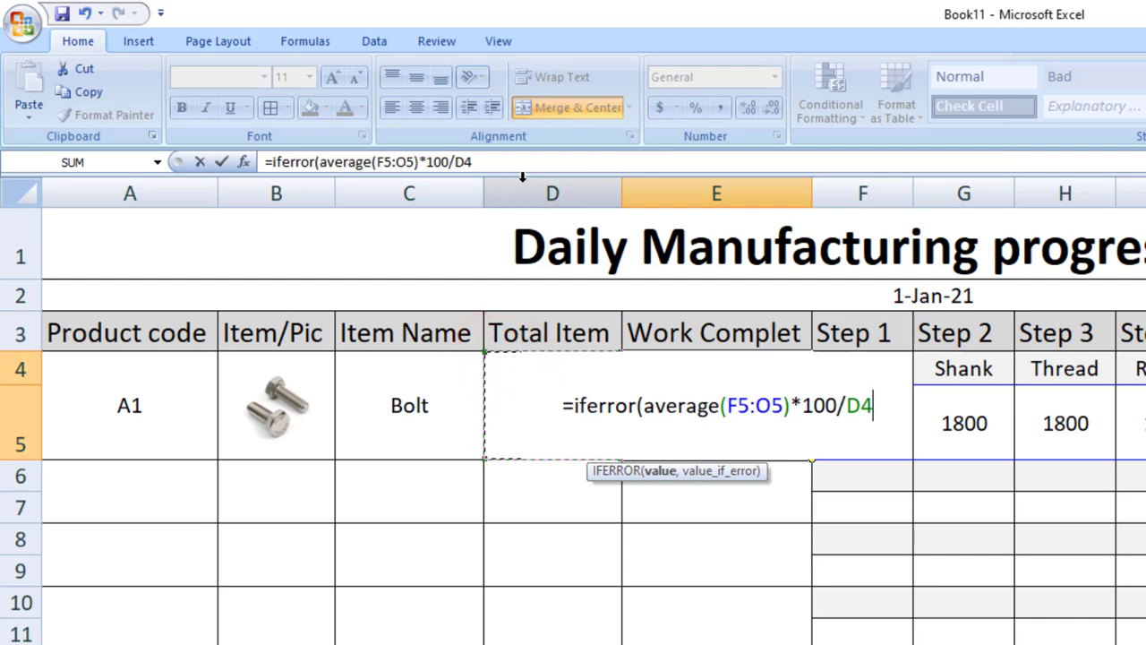
pyautogui.write(',')
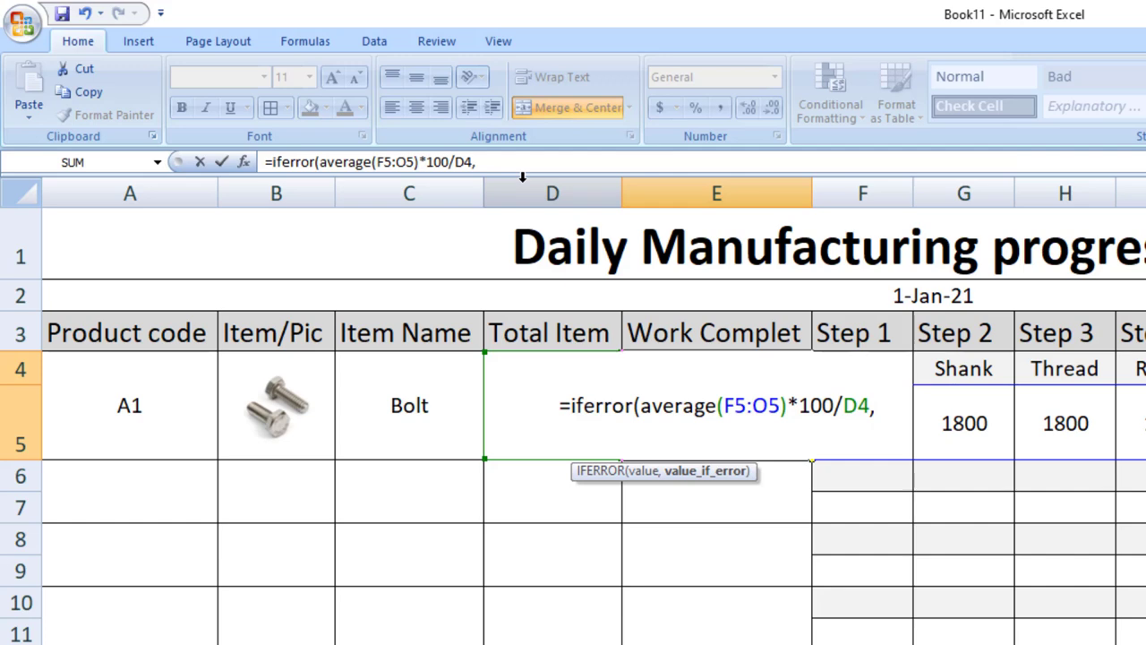
pyautogui.write('"')
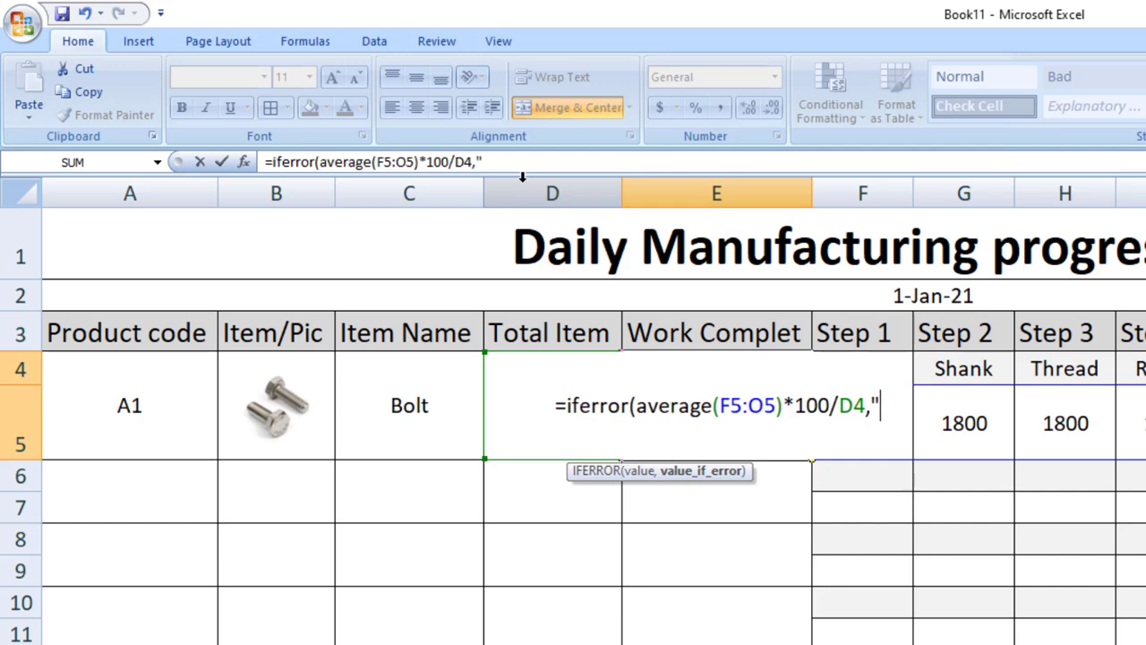
pyautogui.write('"')
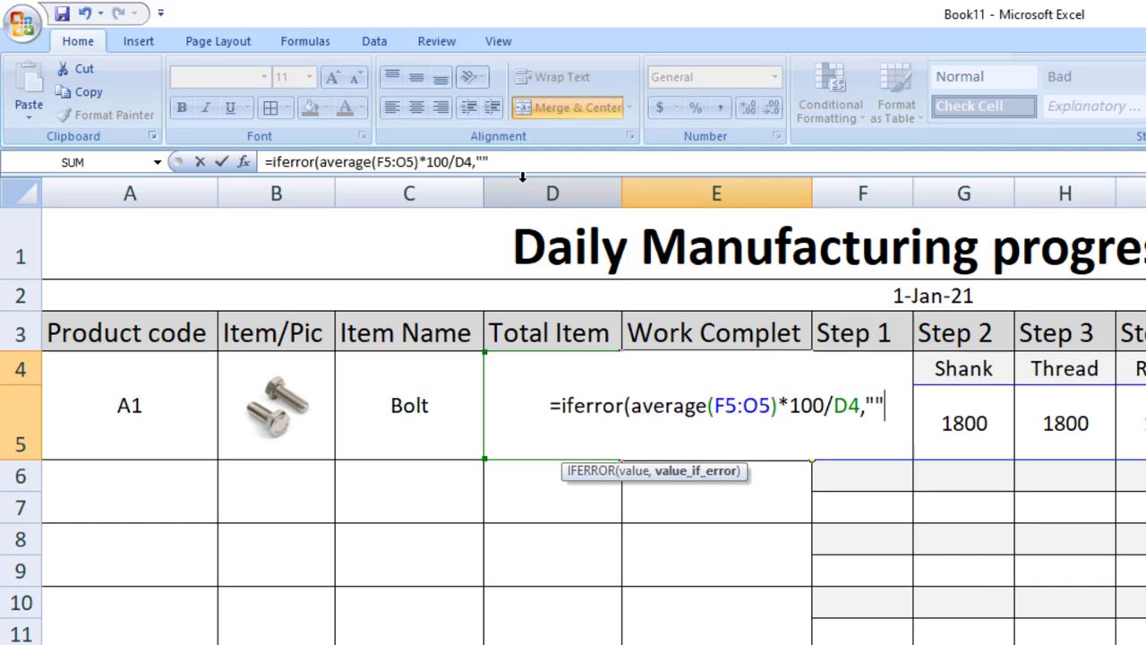
pyautogui.write(')')
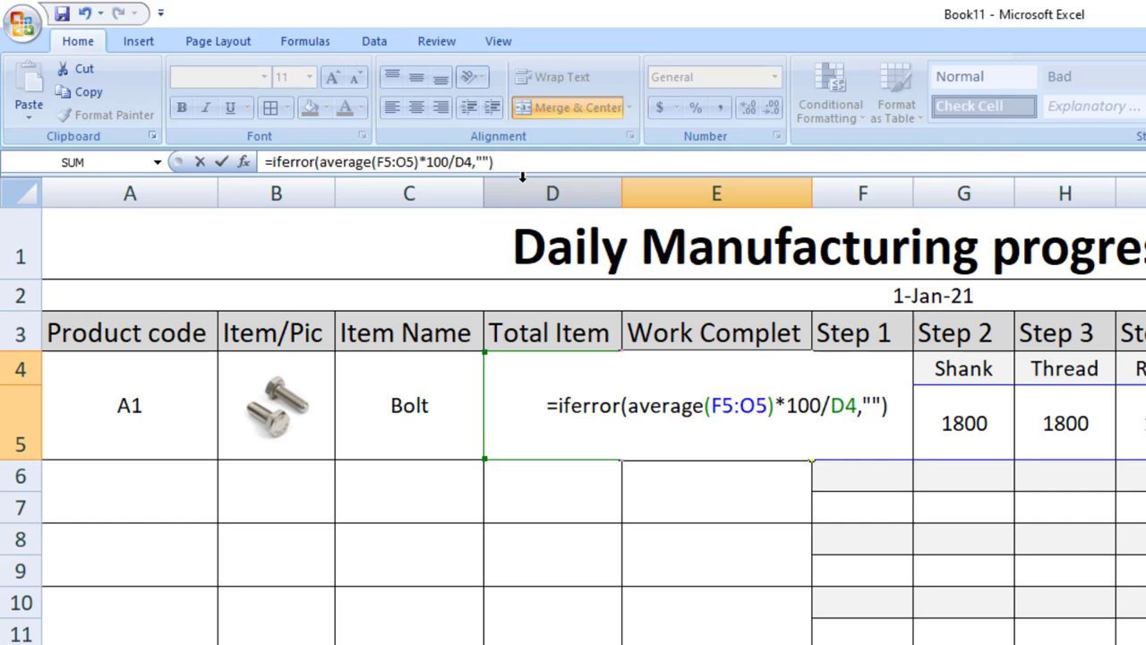
pyautogui.press('Return')
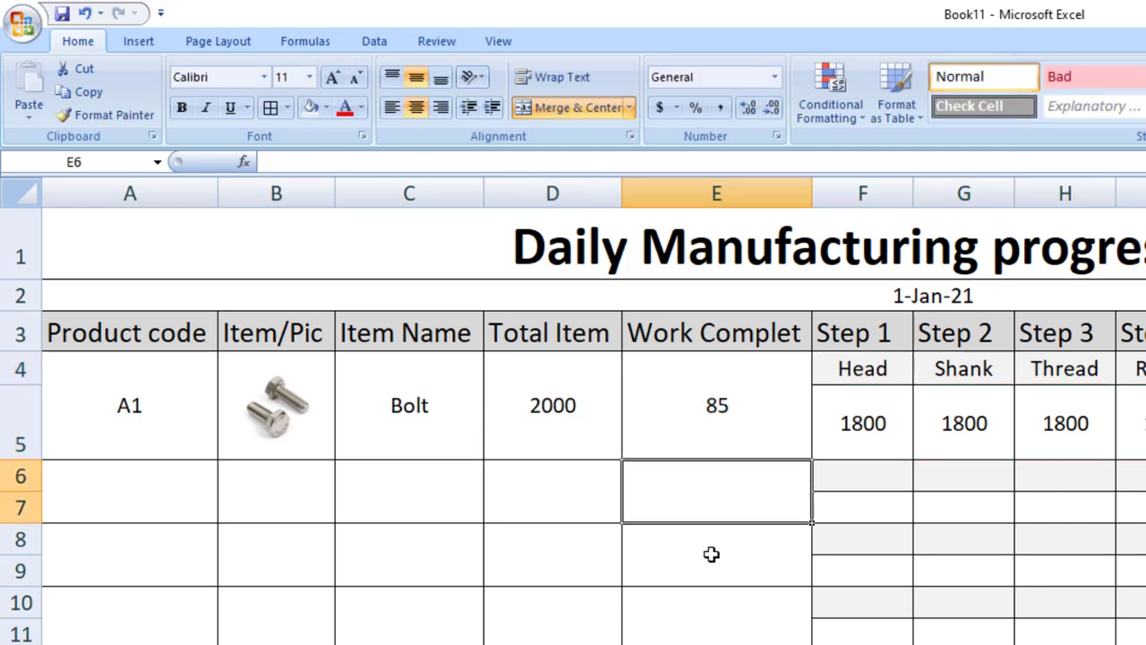
pyautogui.click(711, 543)
pyautogui.click(725, 428)
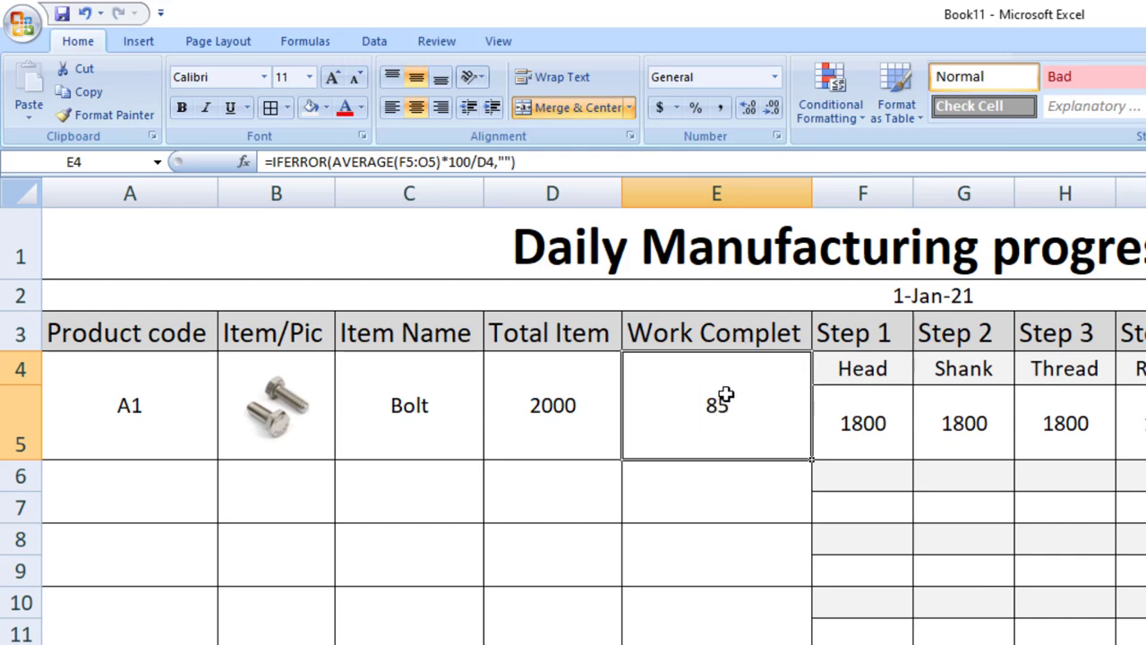
# Format E4 as Percentage, divide its formula by 100, and remove decimals to show 85%.
pyautogui.click(774, 78)
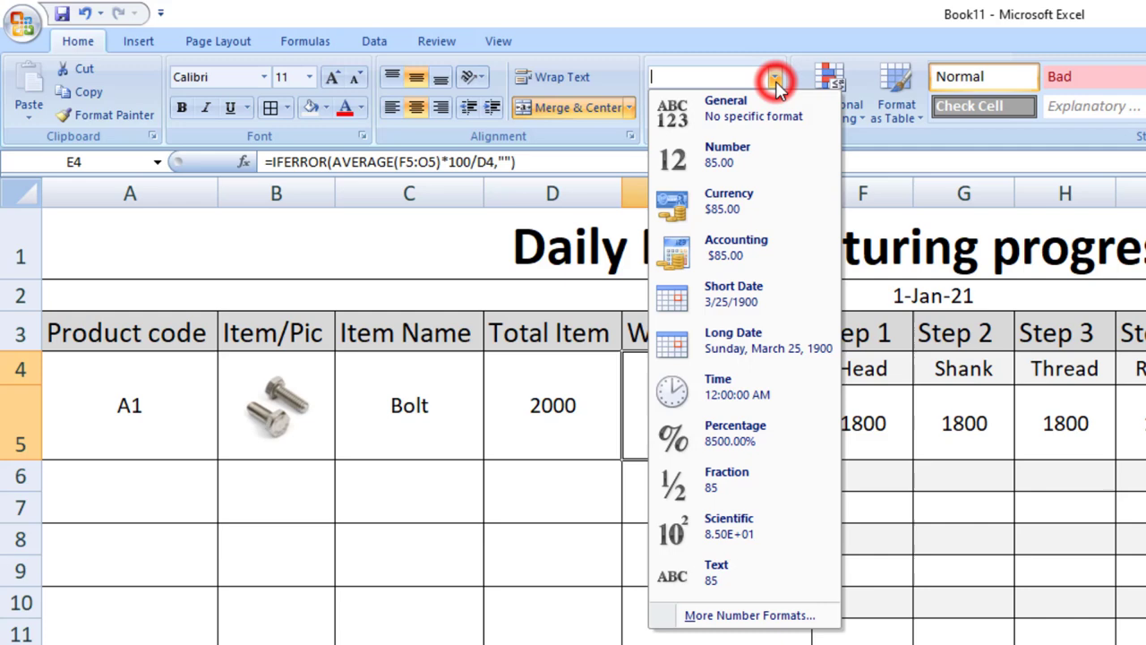
pyautogui.click(727, 437)
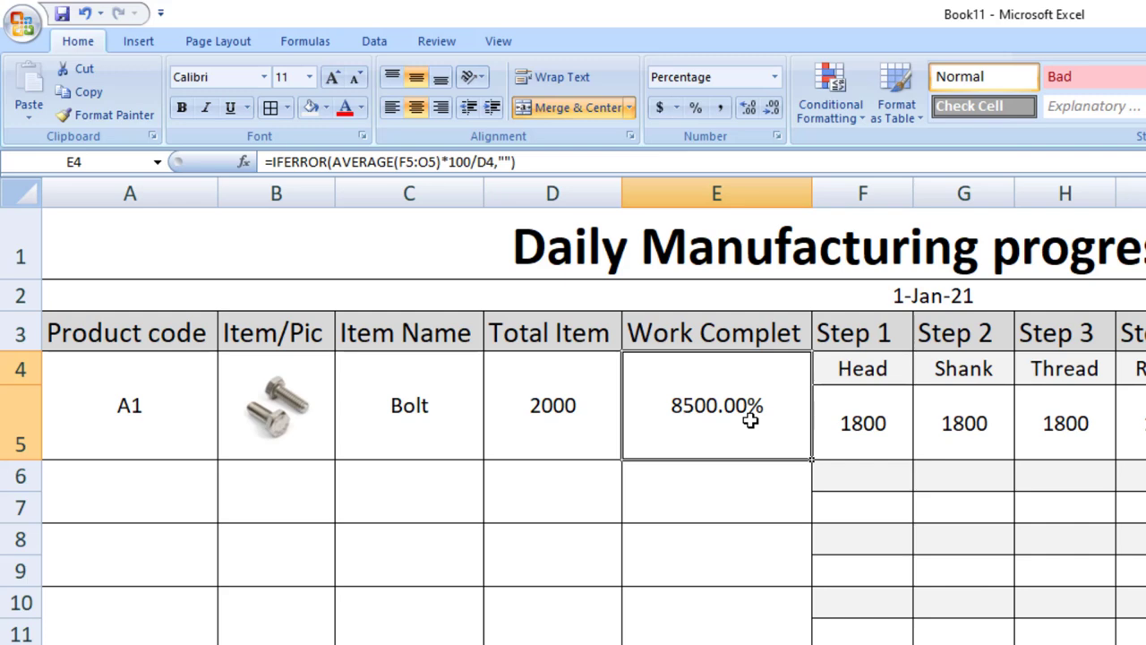
pyautogui.click(529, 163)
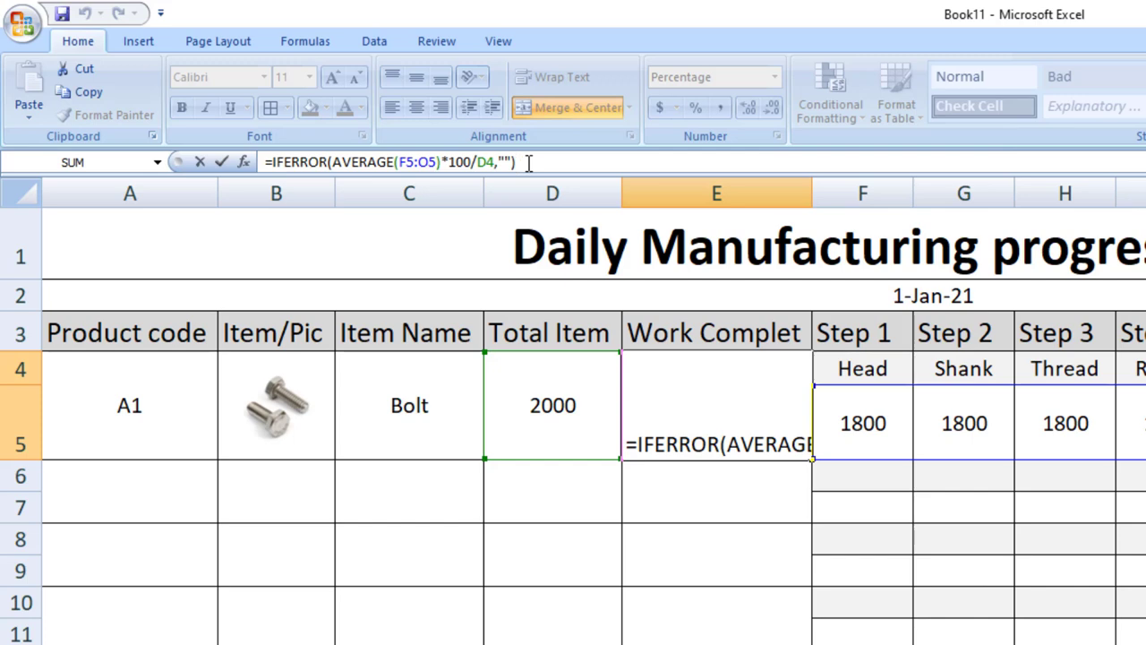
pyautogui.write('/100')
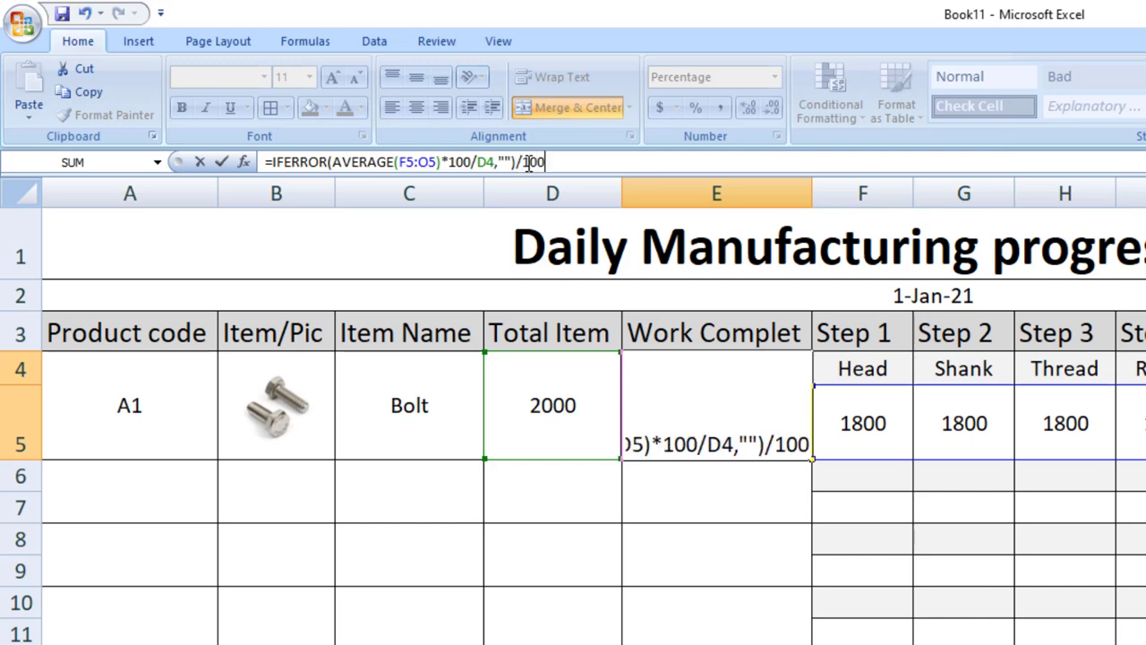
pyautogui.press('Return')
pyautogui.click(704, 421)
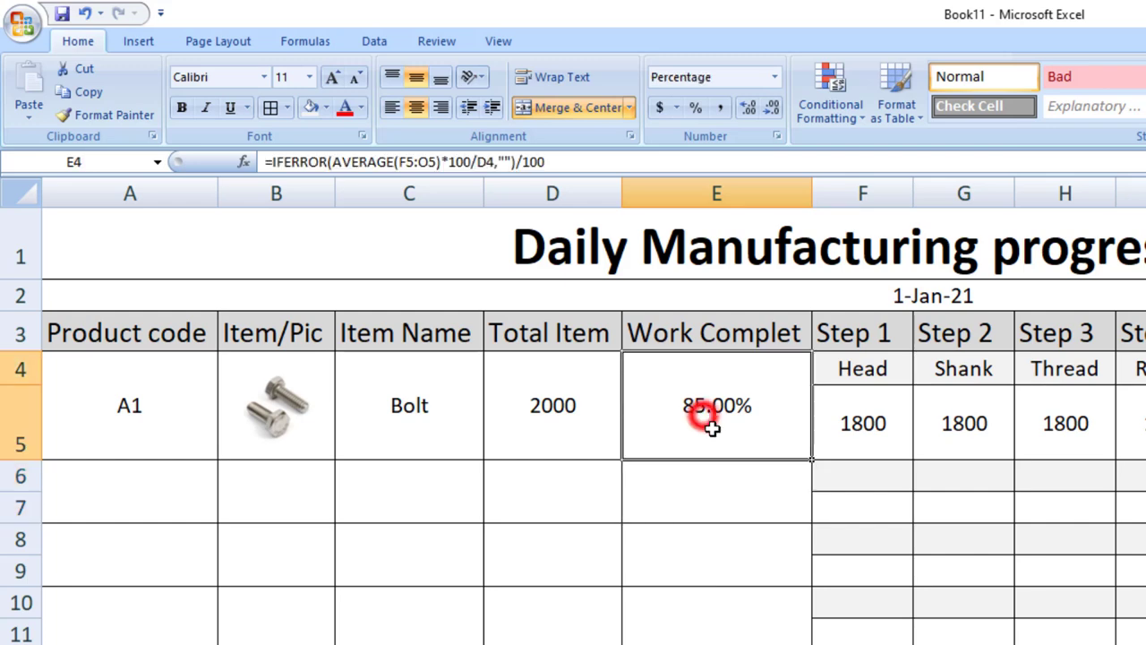
pyautogui.click(771, 109)
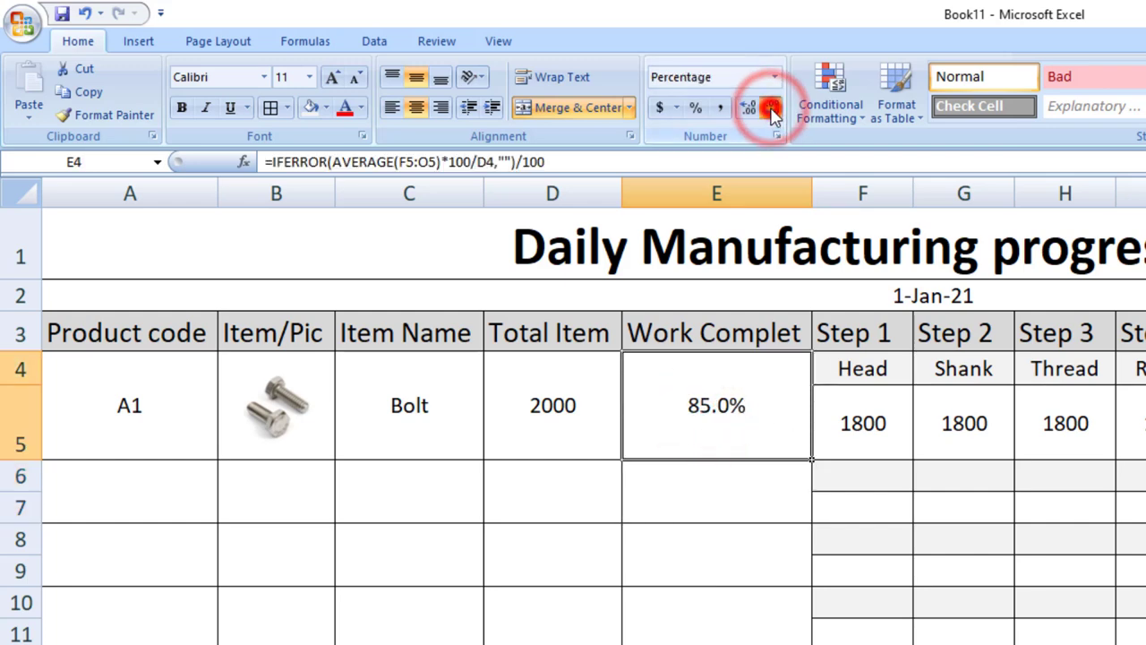
pyautogui.click(772, 109)
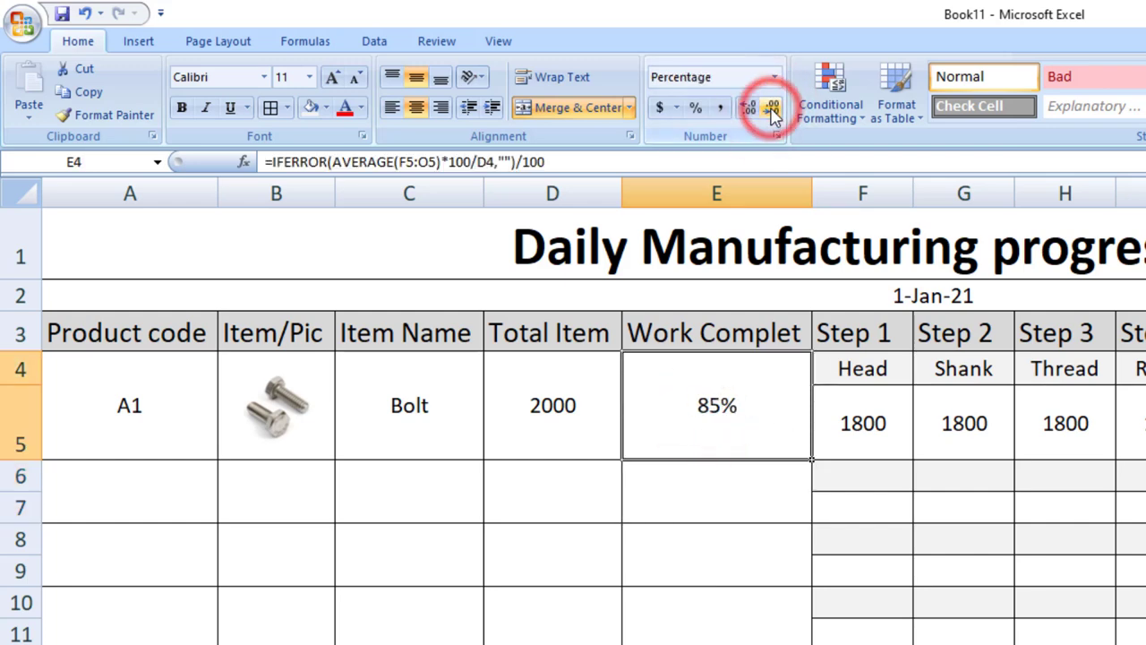
pyautogui.click(722, 504)
# Enter product code A2 in A6 and make row 7 taller for the picture.
pyautogui.click(139, 486)
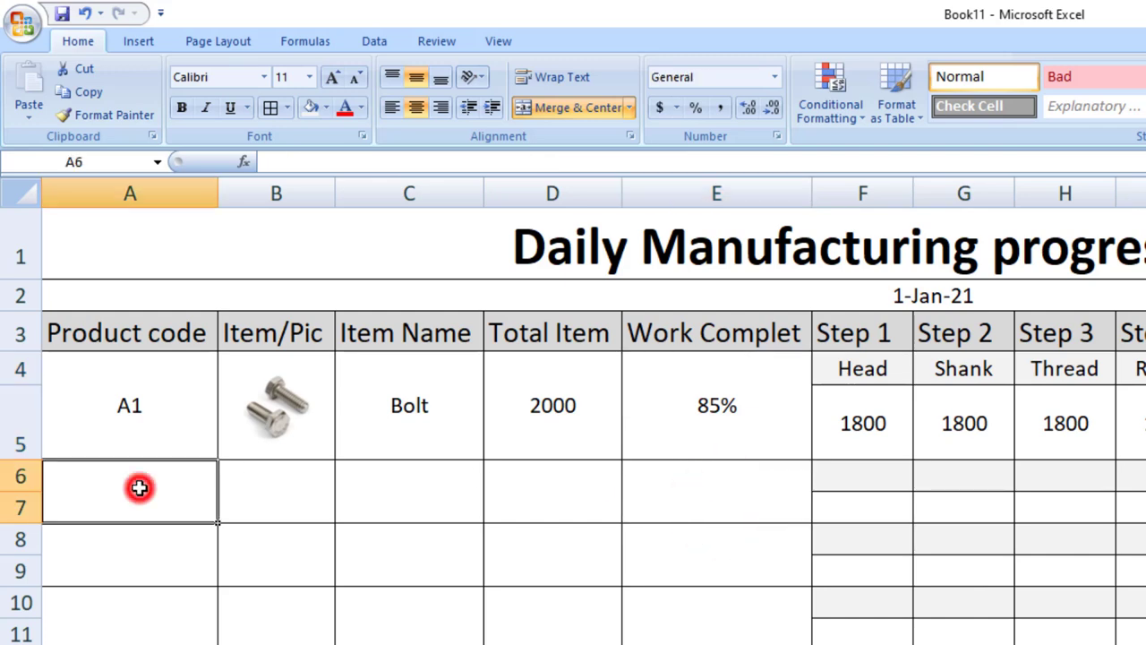
pyautogui.write('A1')
pyautogui.press('BackSpace')
pyautogui.write('2')
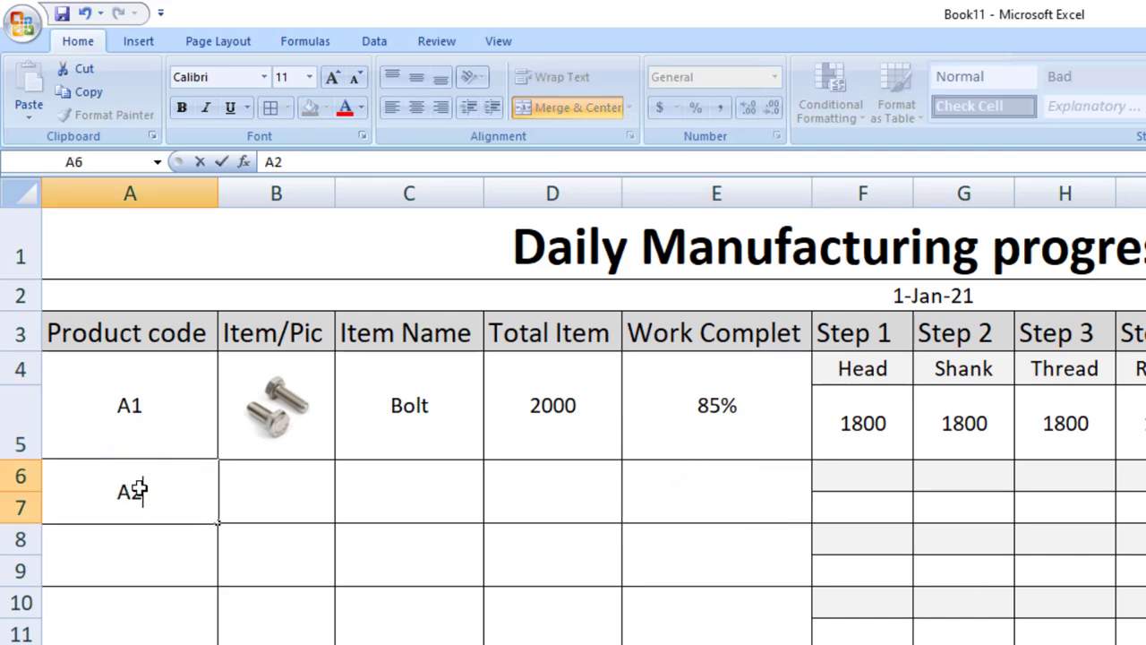
pyautogui.press('Tab')
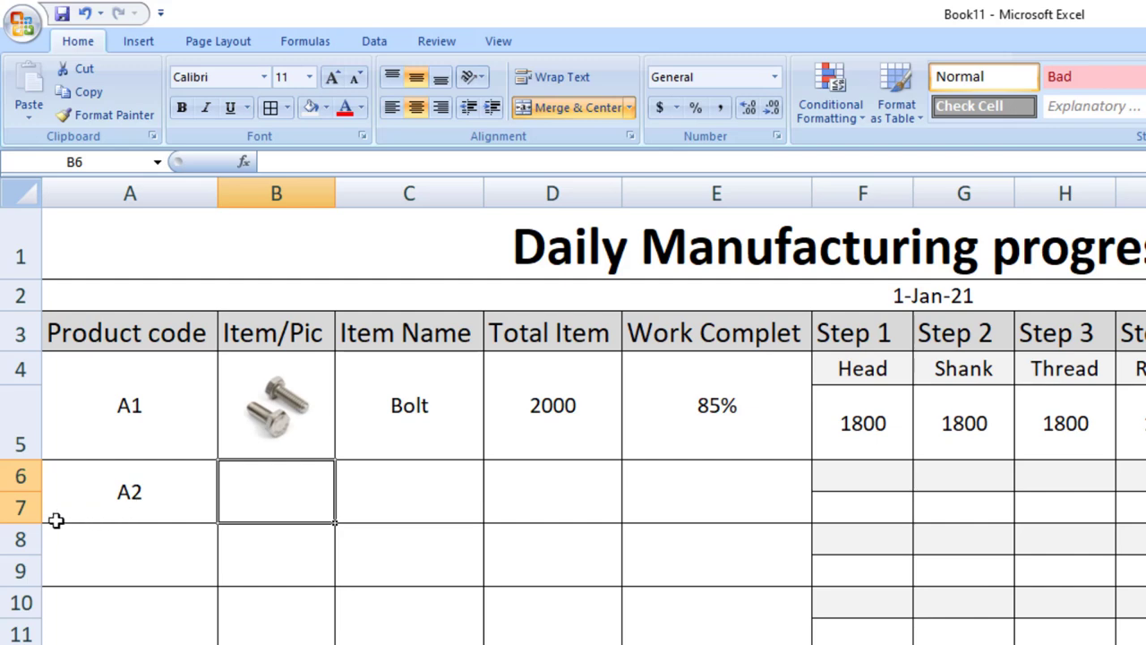
pyautogui.moveTo(29, 527); pyautogui.dragTo(31, 546)
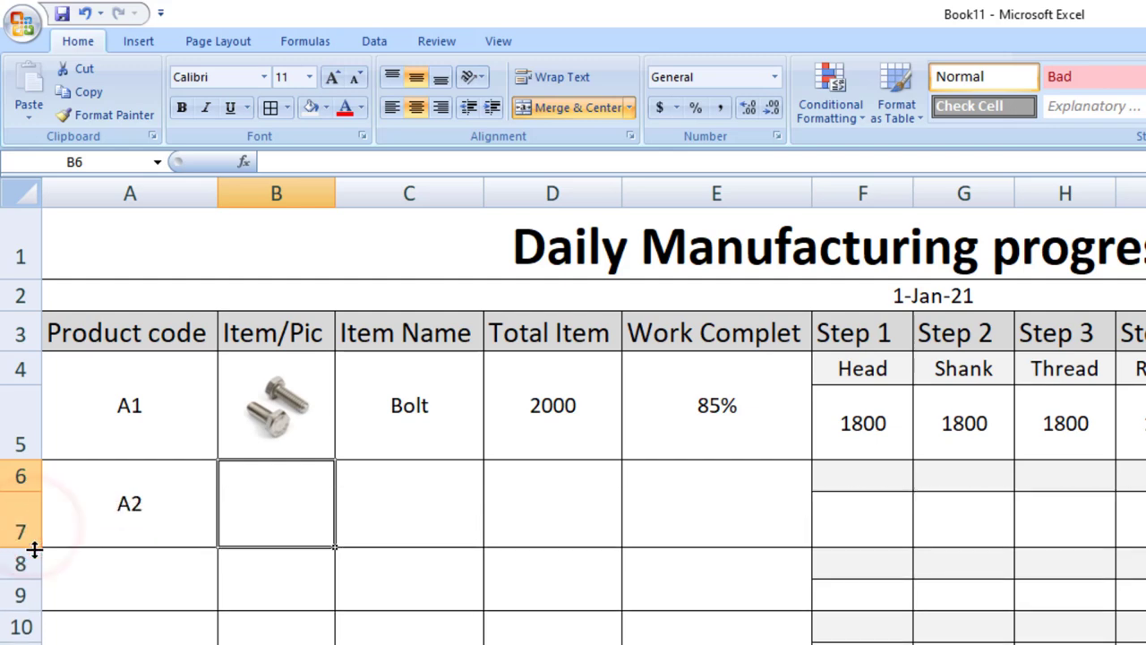
# Enter 'Hex Socket Head Bolt' wrapped onto two lines in C6 and a total of 1500.
pyautogui.click(445, 497)
pyautogui.write('Hex Socket Head Bolt')
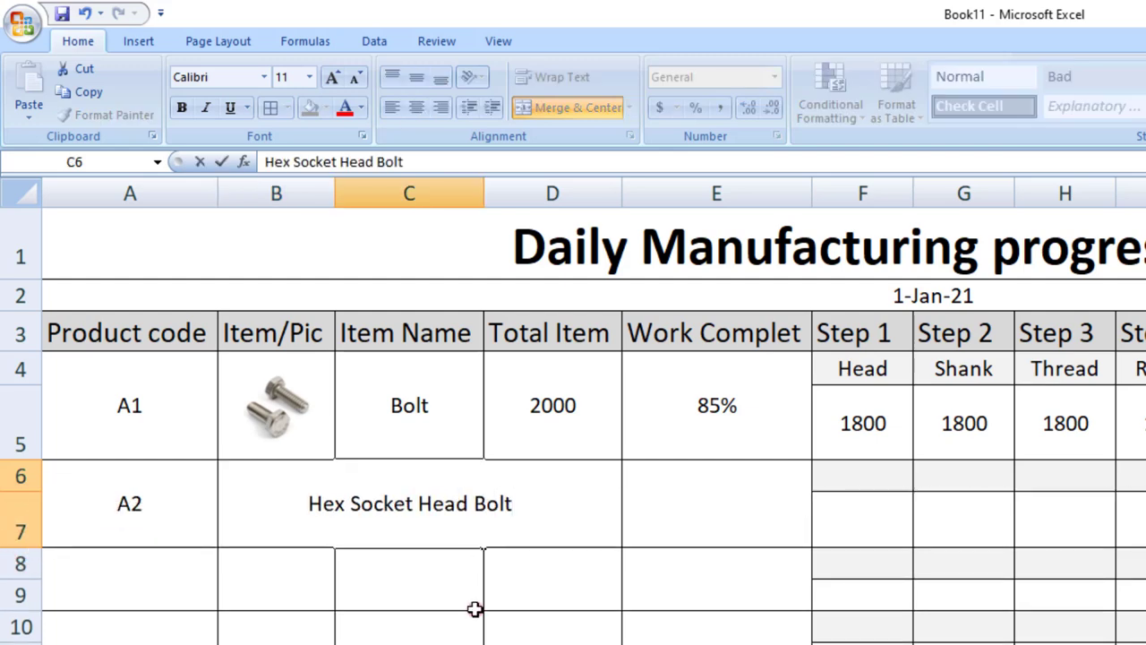
pyautogui.click(474, 605)
pyautogui.click(436, 470)
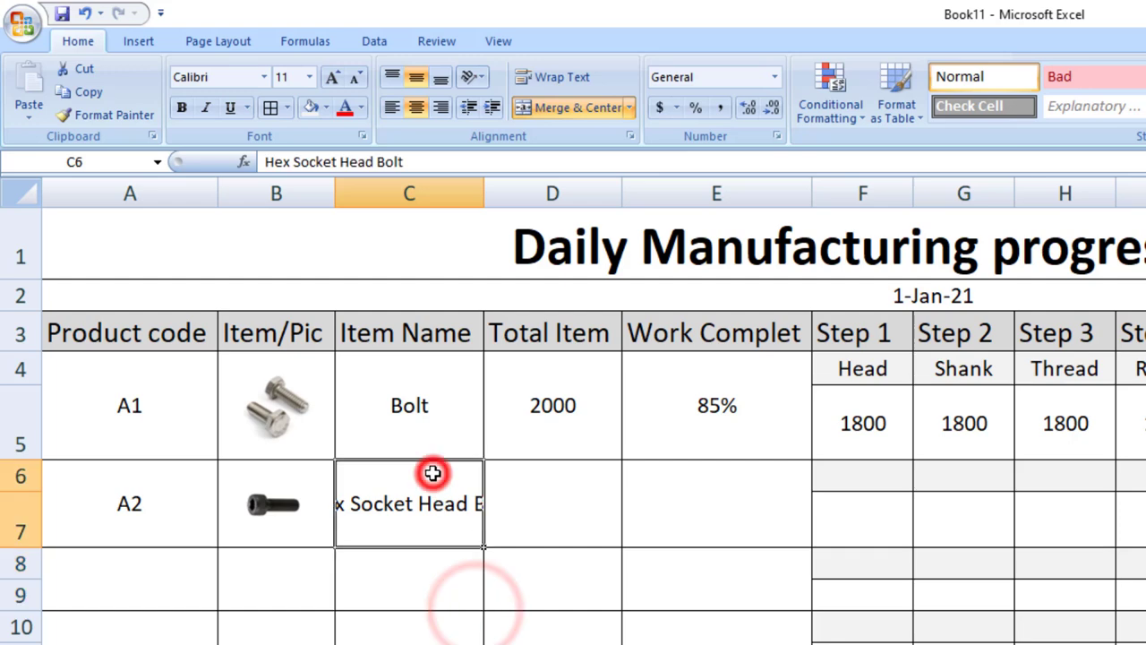
pyautogui.click(564, 78)
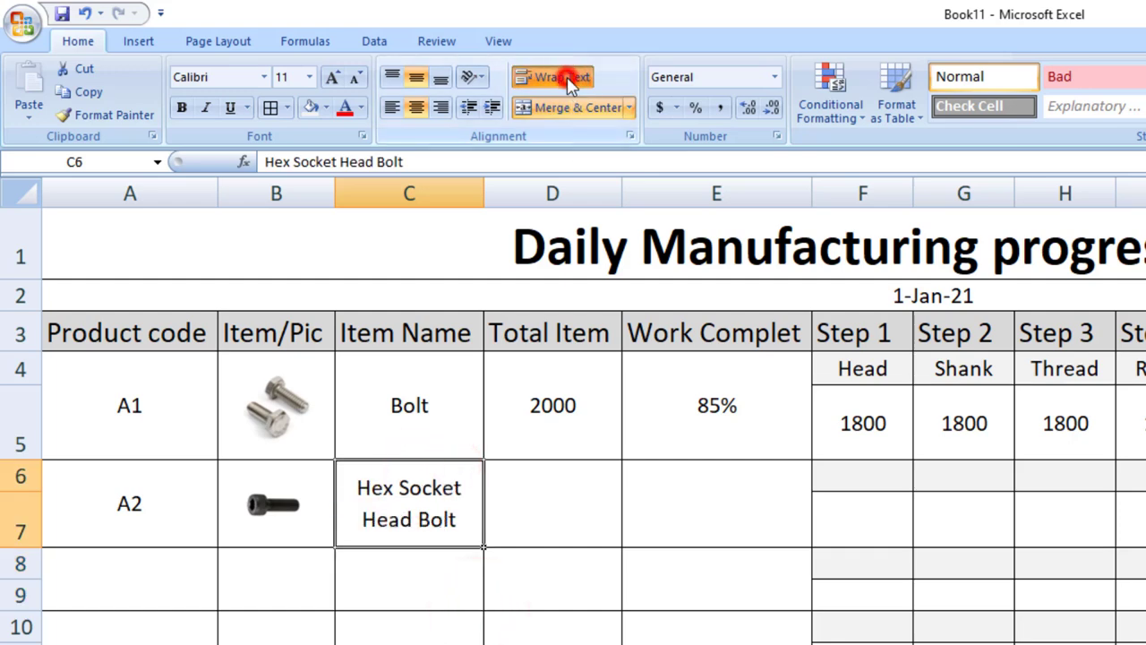
pyautogui.click(574, 510)
pyautogui.write('1500')
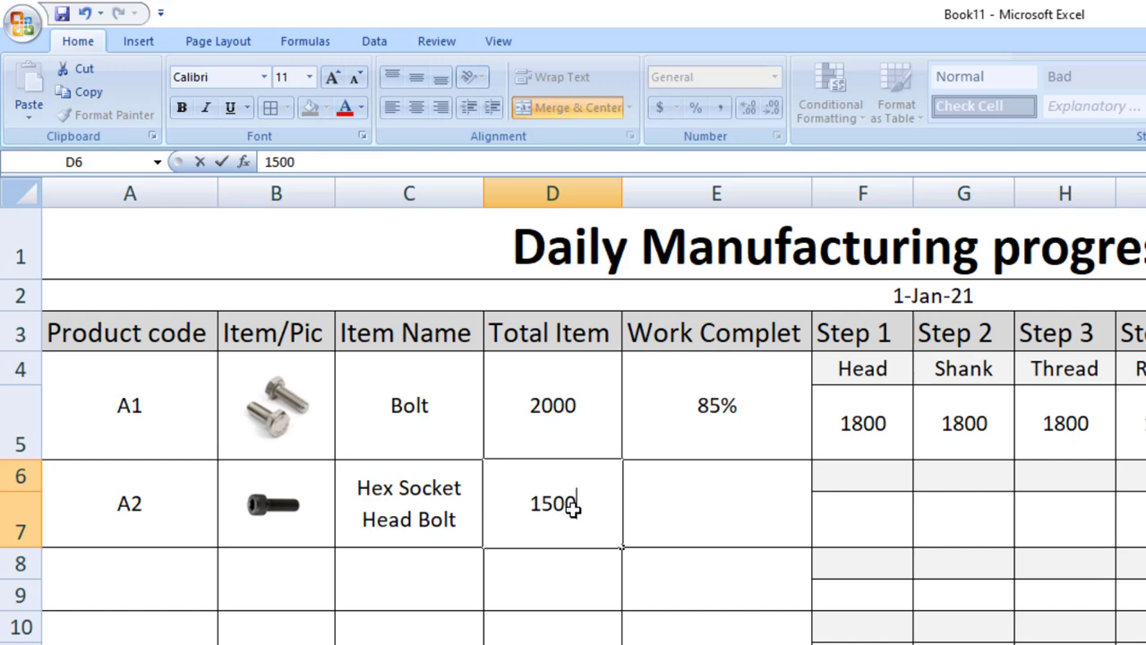
pyautogui.click(726, 507)
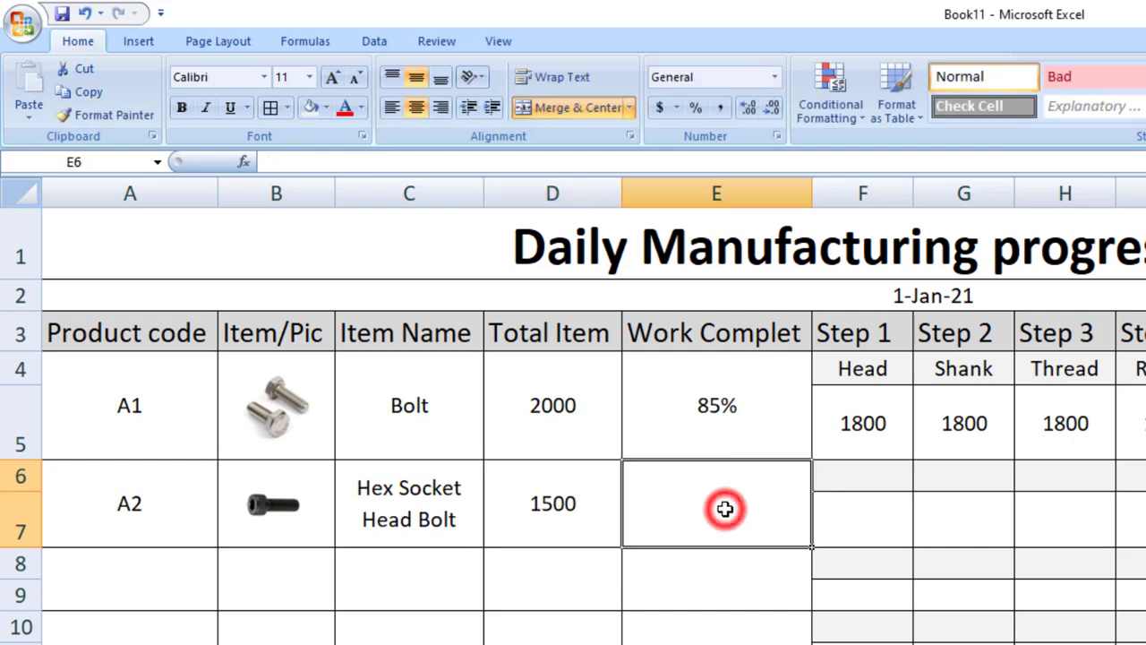
pyautogui.click(760, 421)
# Fill E4's work-complete formula down to the Hex Socket row and check its #VALUE! result.
pyautogui.moveTo(810, 456); pyautogui.dragTo(809, 541)
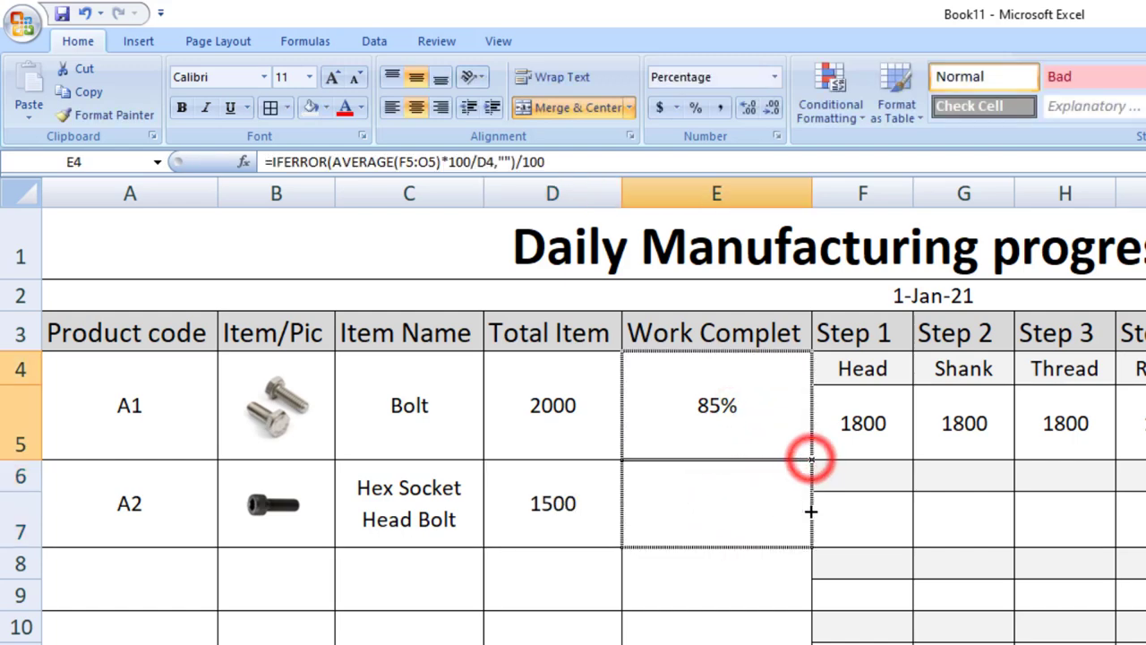
pyautogui.click(745, 528)
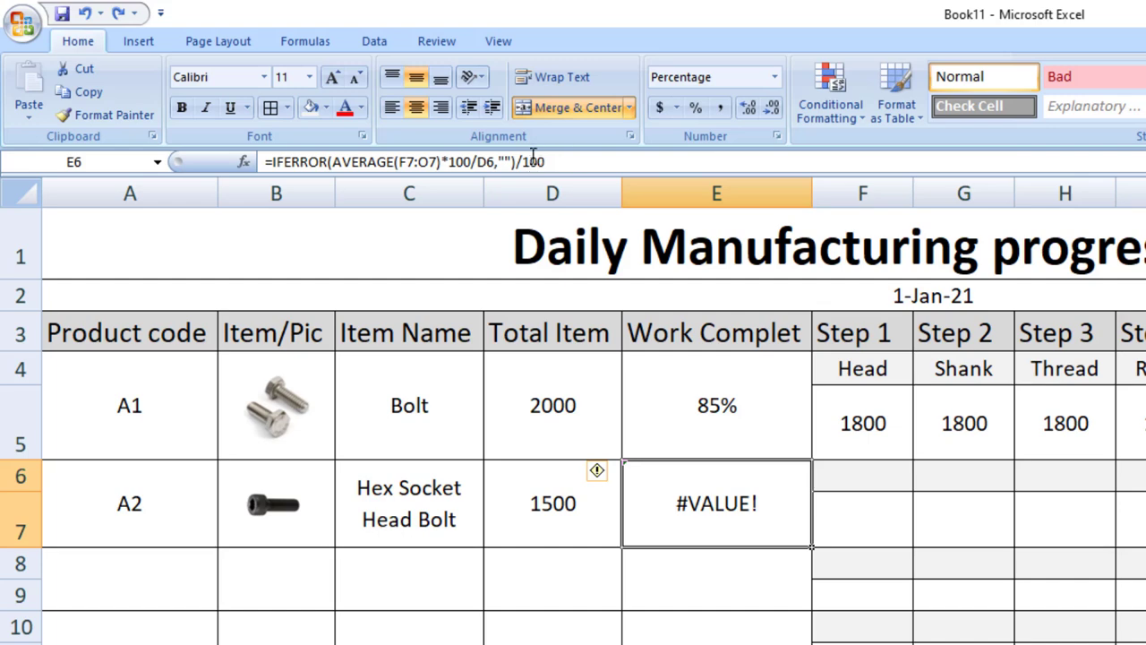
pyautogui.click(723, 507)
# Remove /100 from E4's formula, set it to General, and fill it down the work-complete column.
pyautogui.click(729, 428)
pyautogui.click(573, 162)
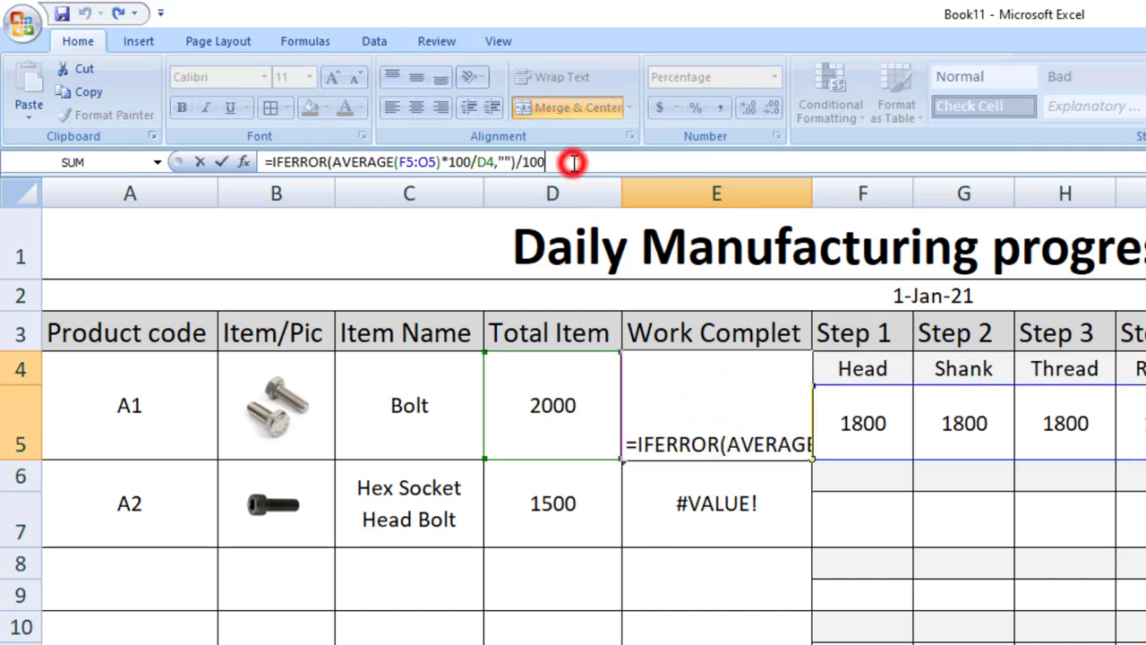
pyautogui.press('BackSpace')
pyautogui.press('BackSpace')
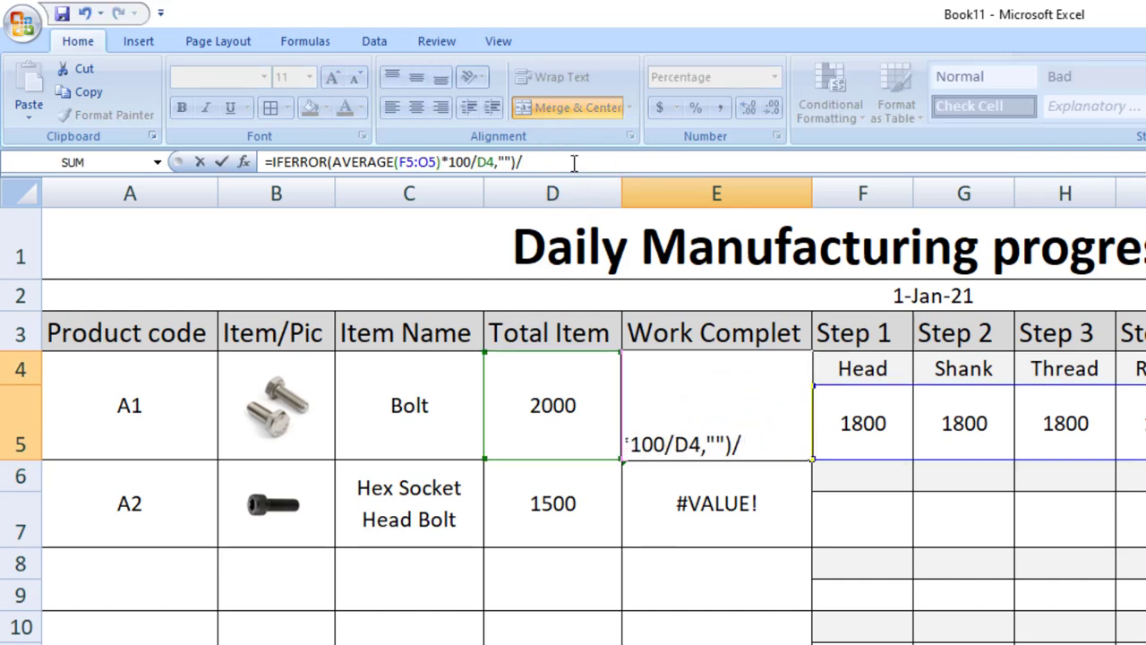
pyautogui.press('Return')
pyautogui.click(742, 417)
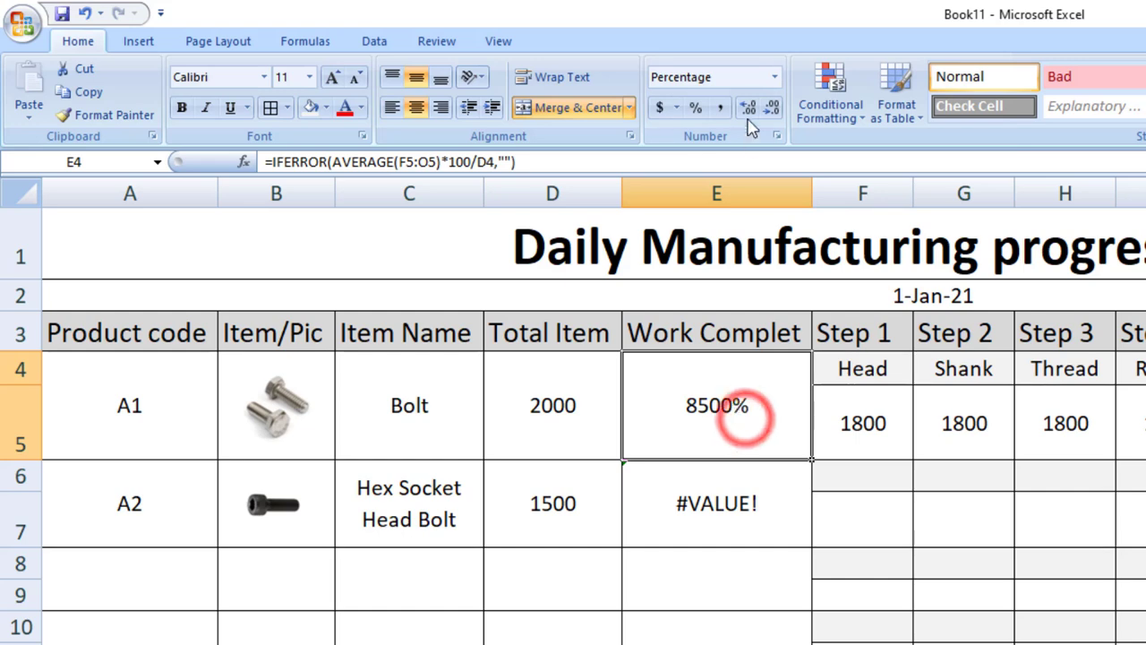
pyautogui.click(775, 80)
pyautogui.click(688, 98)
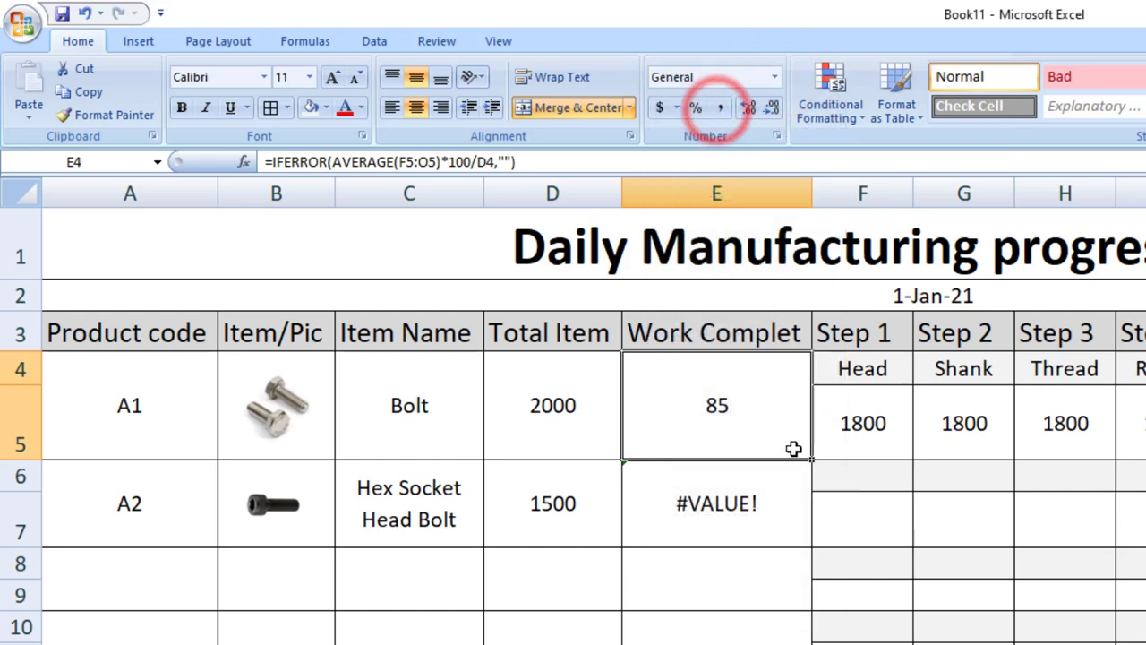
pyautogui.moveTo(809, 460)
pyautogui.mouseDown()
pyautogui.moveTo(809, 640)
pyautogui.moveTo(505, 614)
pyautogui.mouseUp()
# Enter the Hex Socket Head Bolt's step quantities, 1500s and 1400s, and the Packing step name.
pyautogui.click(447, 320)
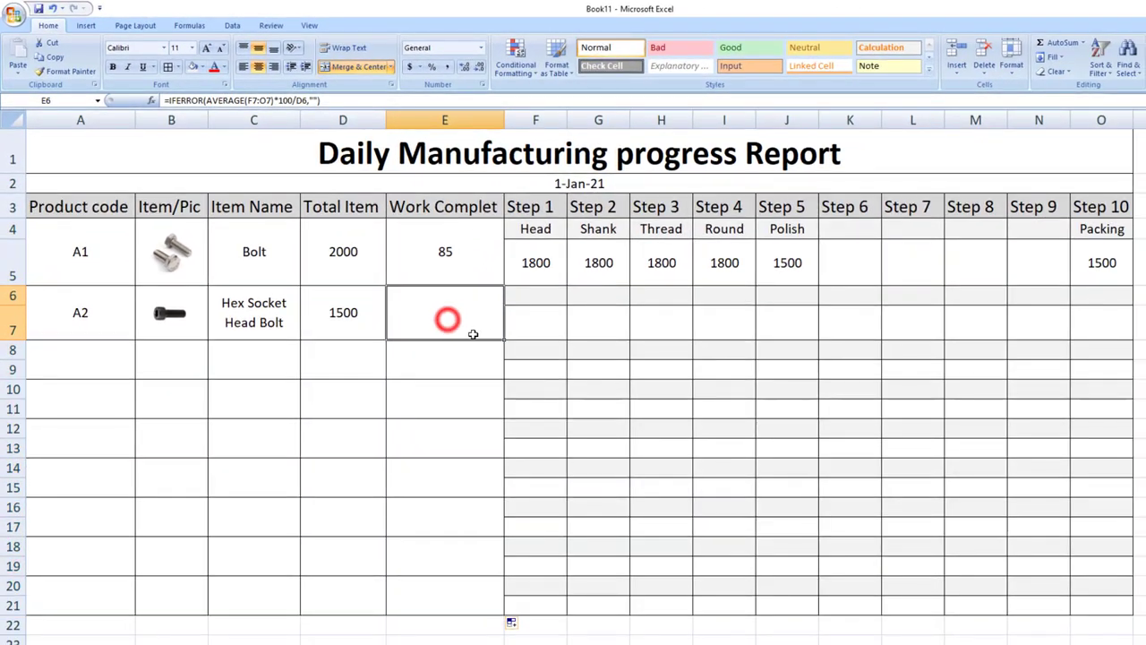
pyautogui.click(521, 295)
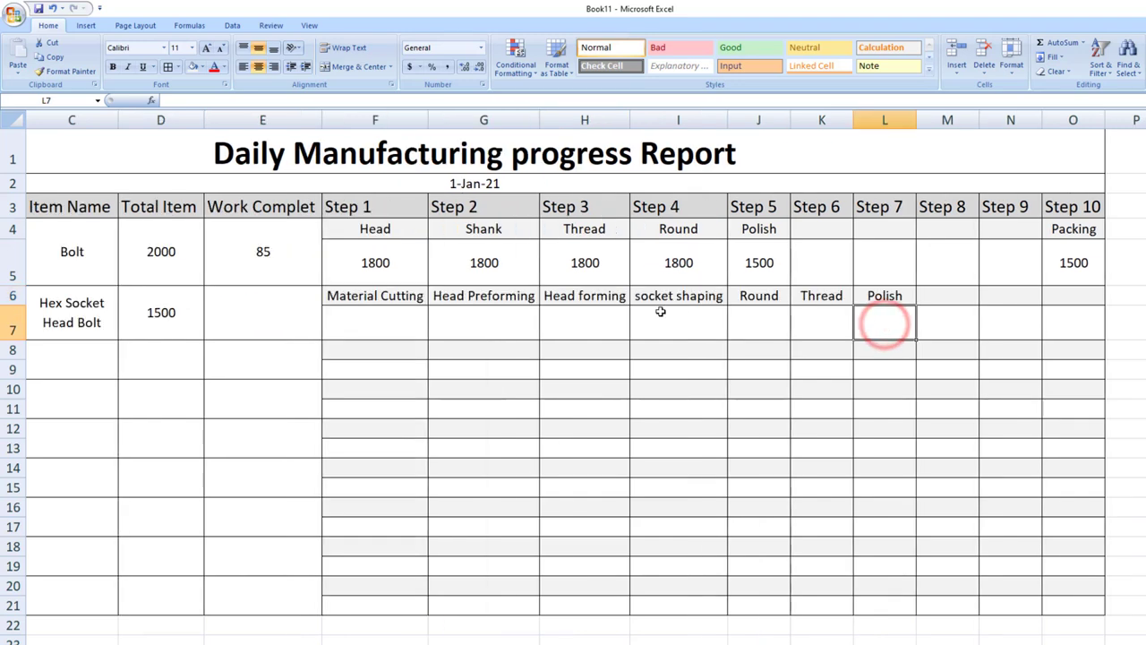
pyautogui.click(371, 328)
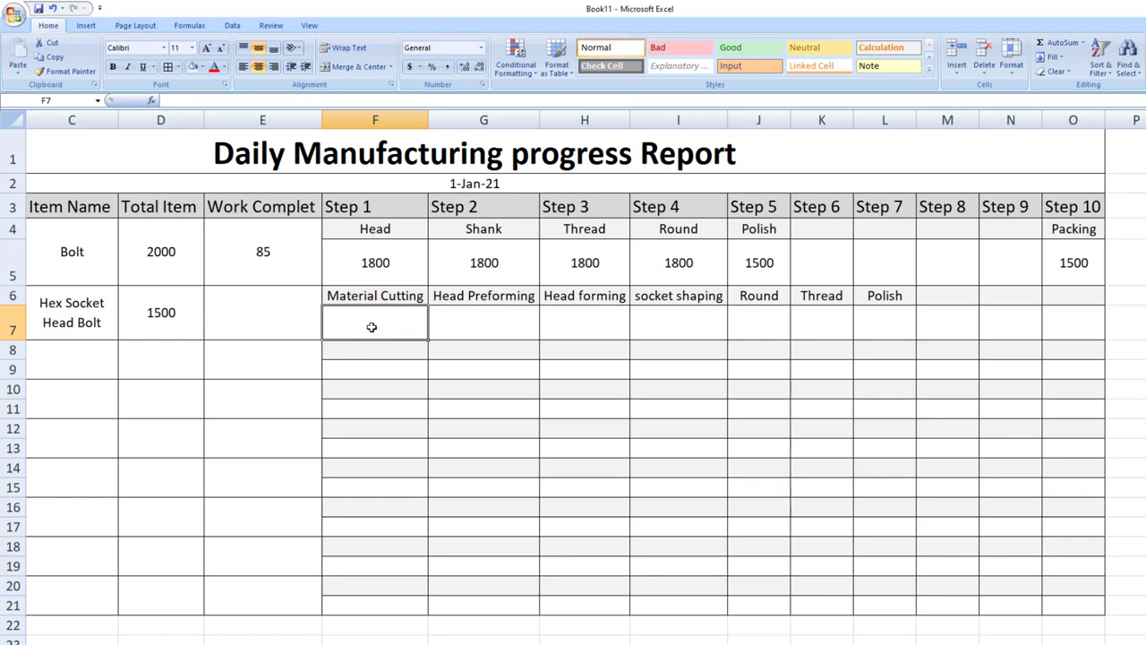
pyautogui.write('1500')
pyautogui.press('Tab')
pyautogui.write('1')
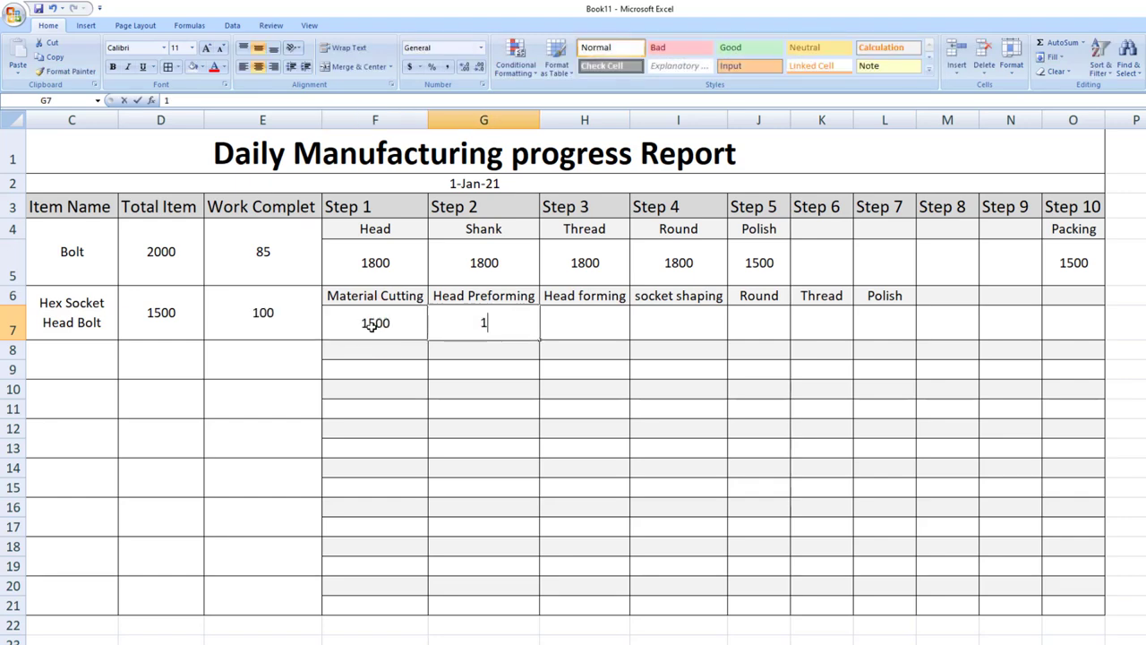
pyautogui.write('55')
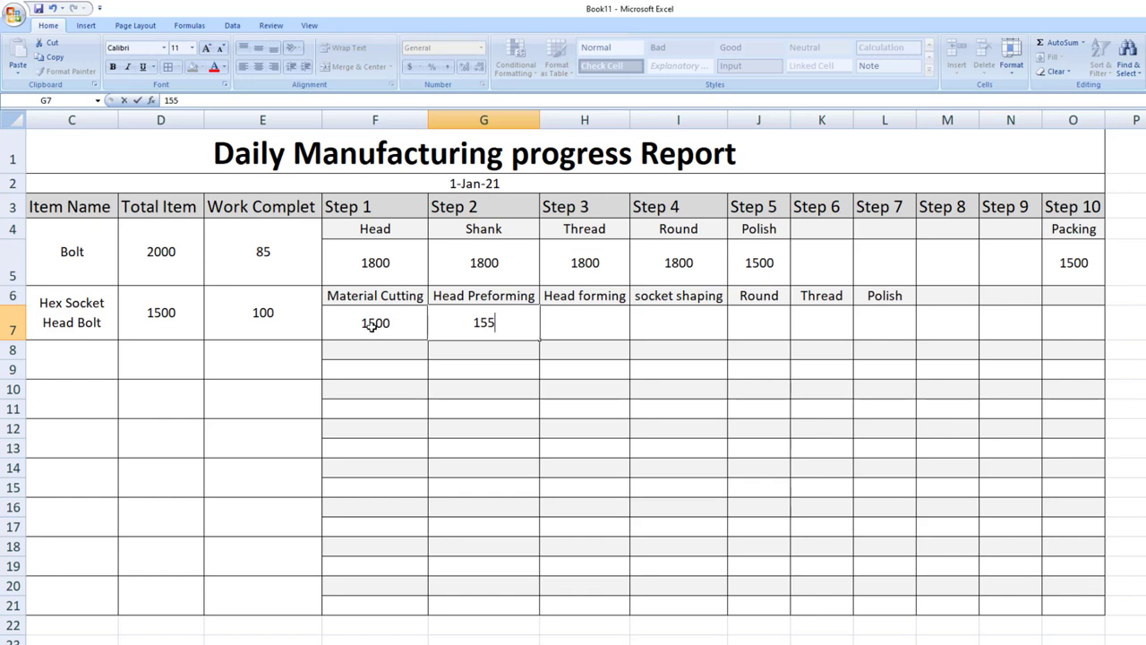
pyautogui.write('0\t1500\t1500\t1500\t1500\t1400')
pyautogui.press('Tab')
pyautogui.press('Tab')
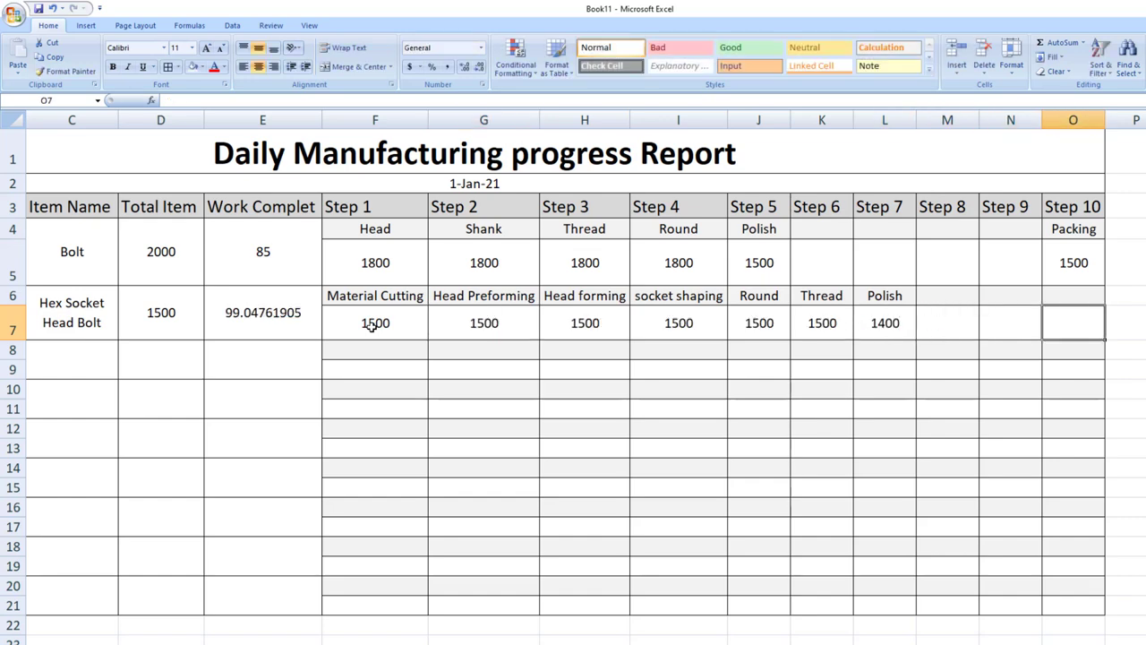
pyautogui.write('1400')
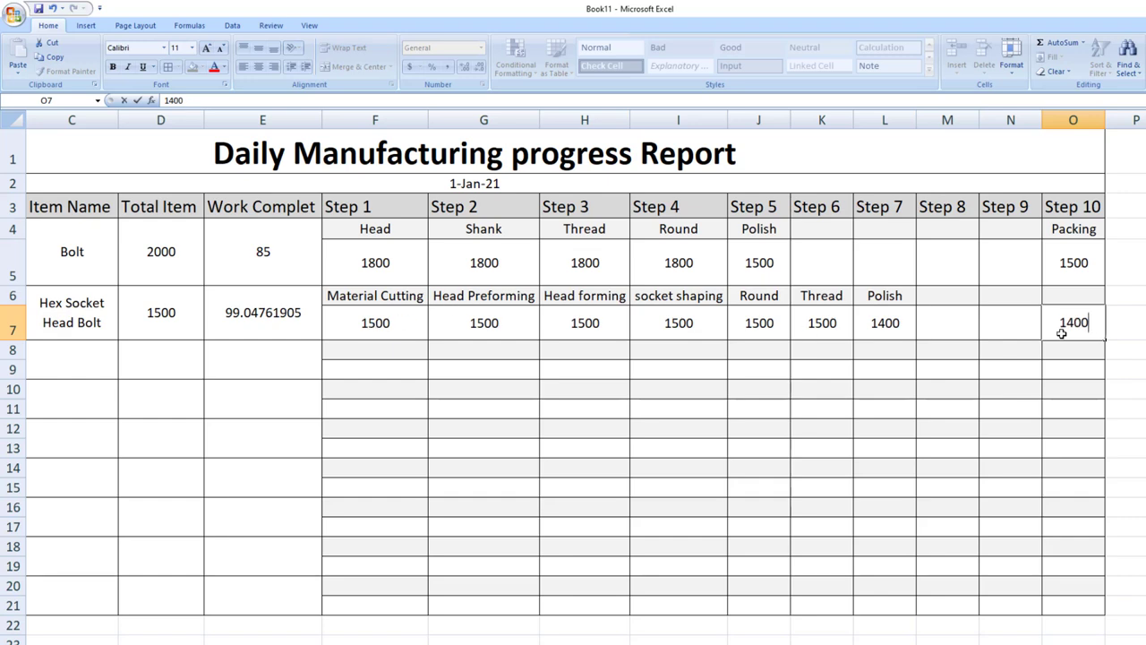
pyautogui.click(1066, 295)
pyautogui.write('Packing')
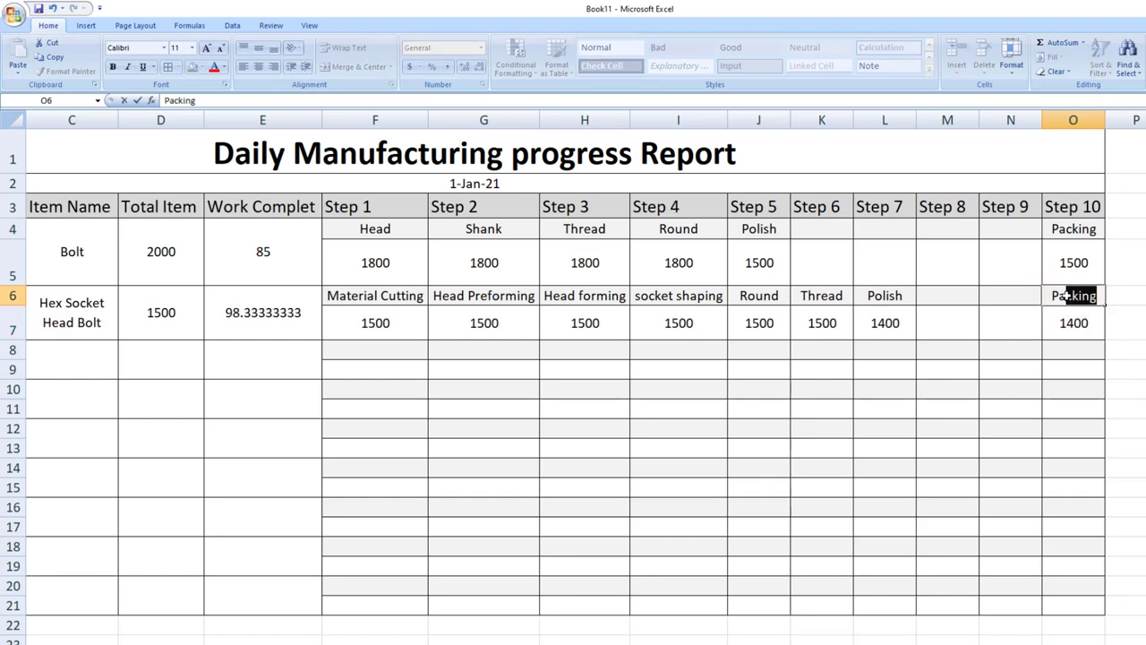
pyautogui.click(886, 385)
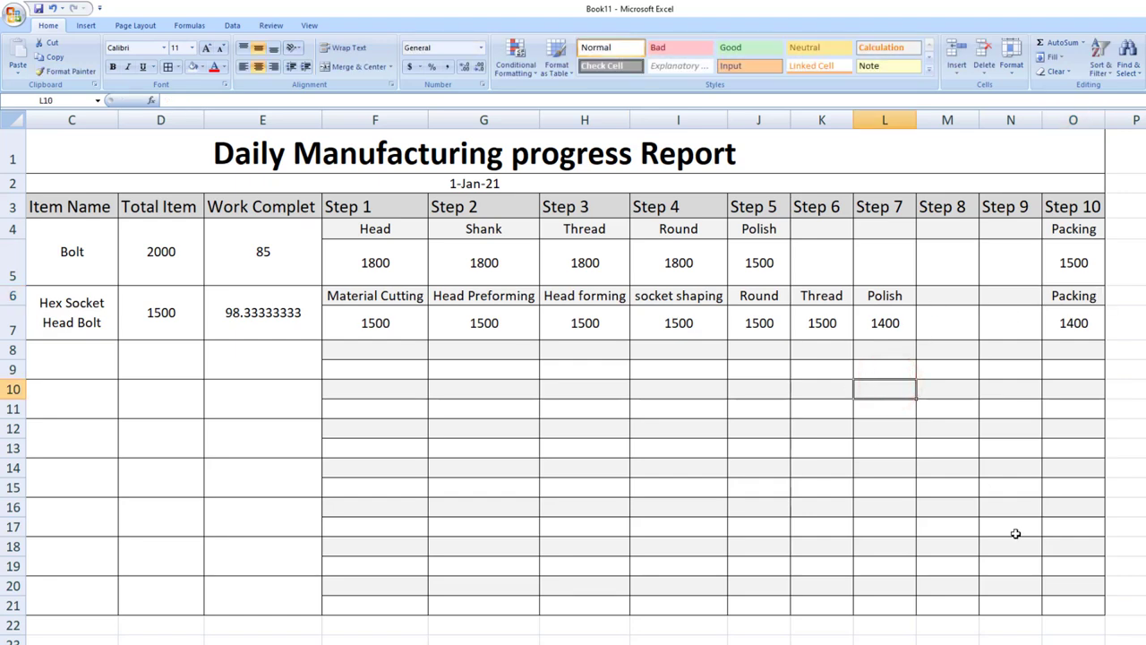
# Reduce E6's decimal places so the Hex Socket work complete reads 98.33.
pyautogui.hscroll(-1, 573, 377)
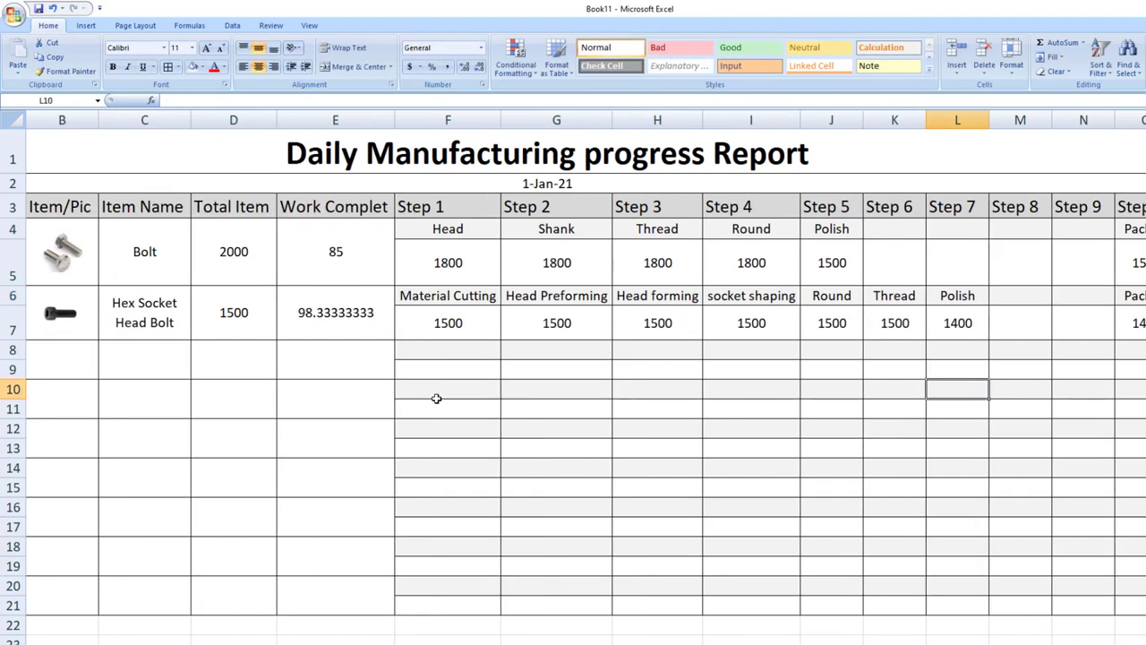
pyautogui.click(342, 322)
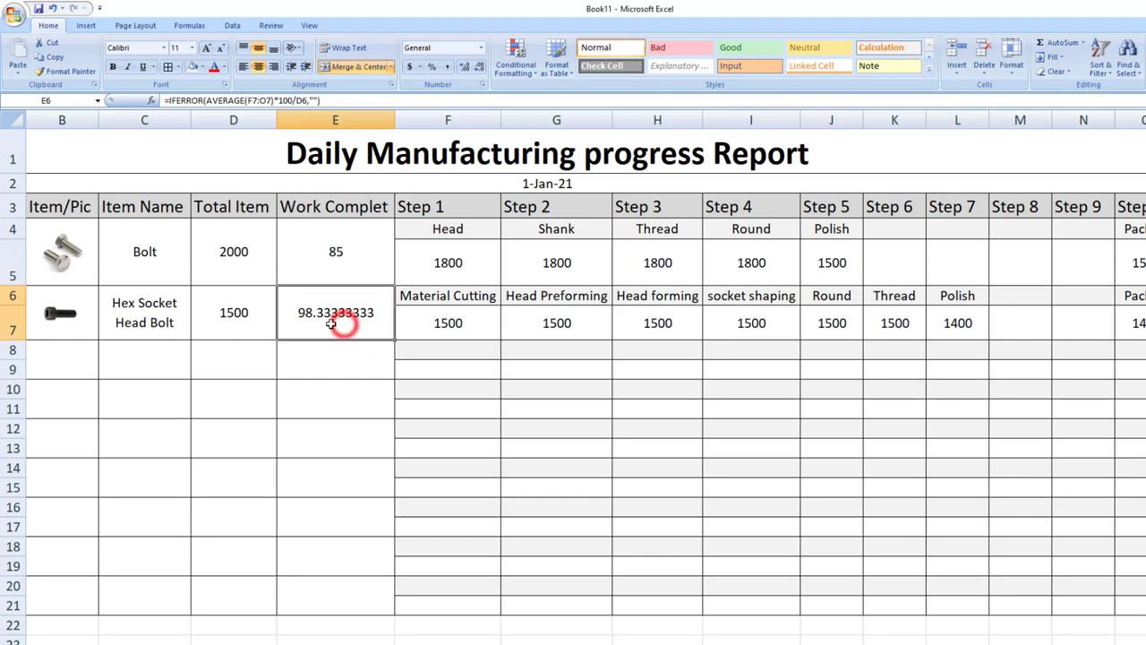
pyautogui.click(478, 69)
pyautogui.click(478, 68)
pyautogui.click(478, 69)
pyautogui.click(478, 69)
pyautogui.click(478, 68)
pyautogui.click(478, 69)
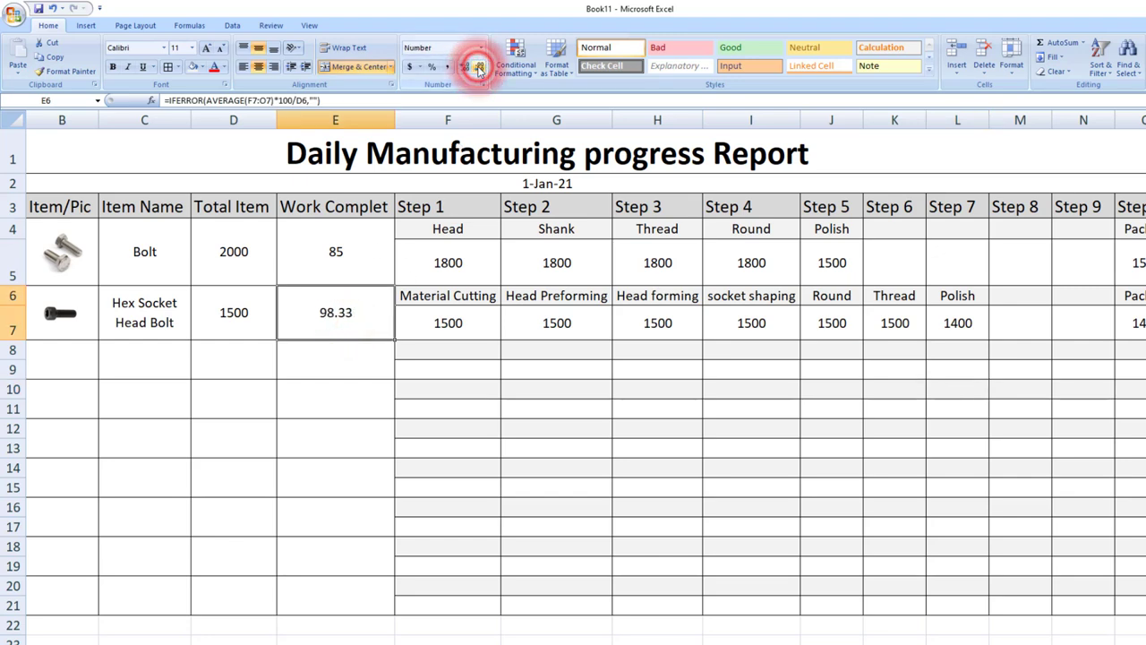
pyautogui.click(348, 358)
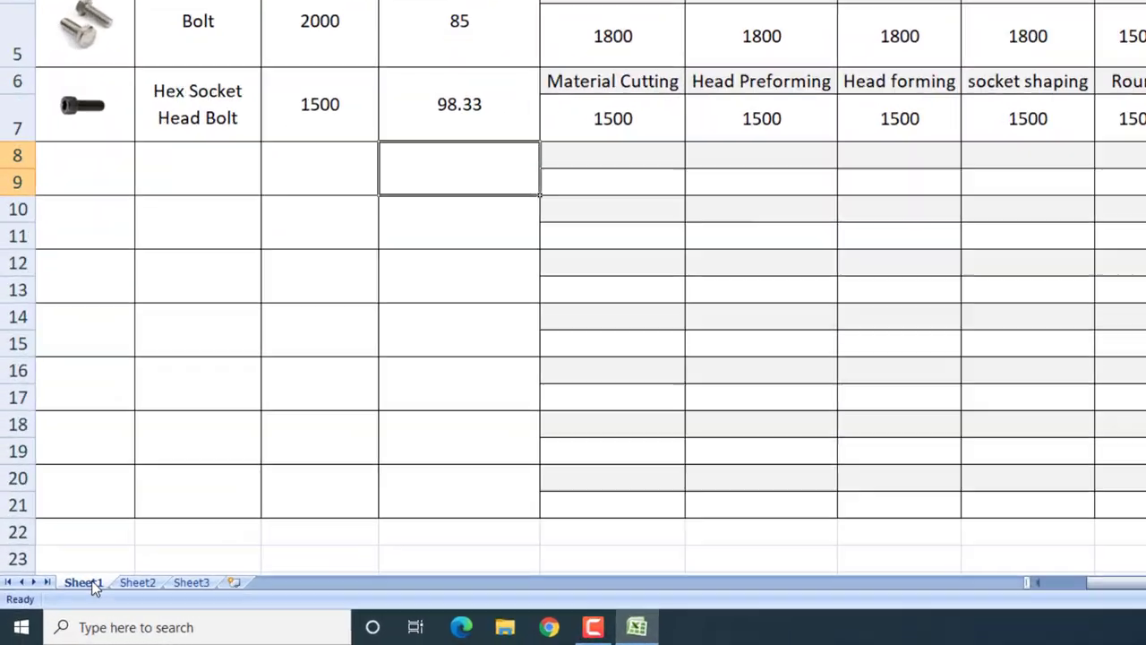
# Copy Sheet1 to the end of the workbook as Sheet1 (2), then return to Sheet1.
pyautogui.rightClick(93, 584)
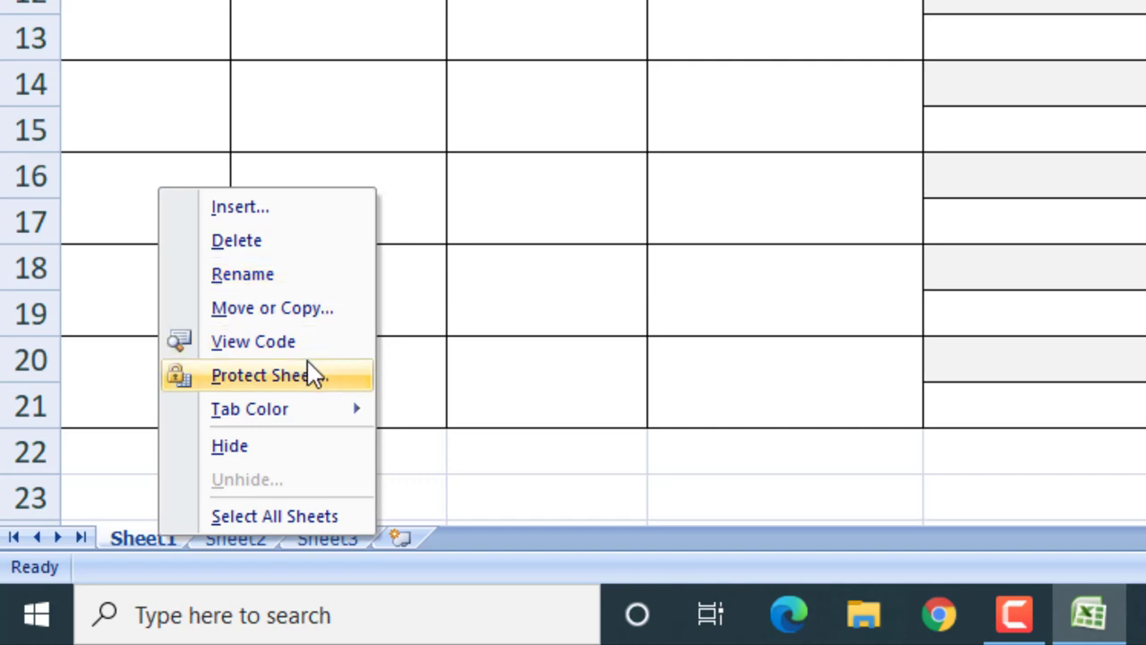
pyautogui.click(305, 310)
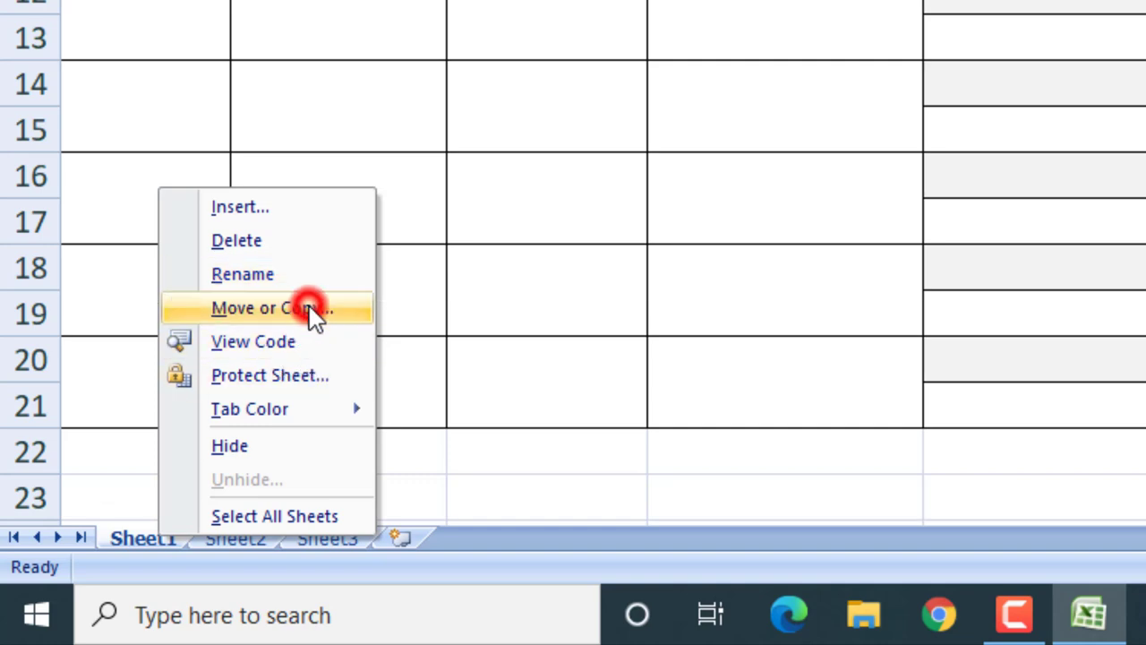
pyautogui.click(176, 313)
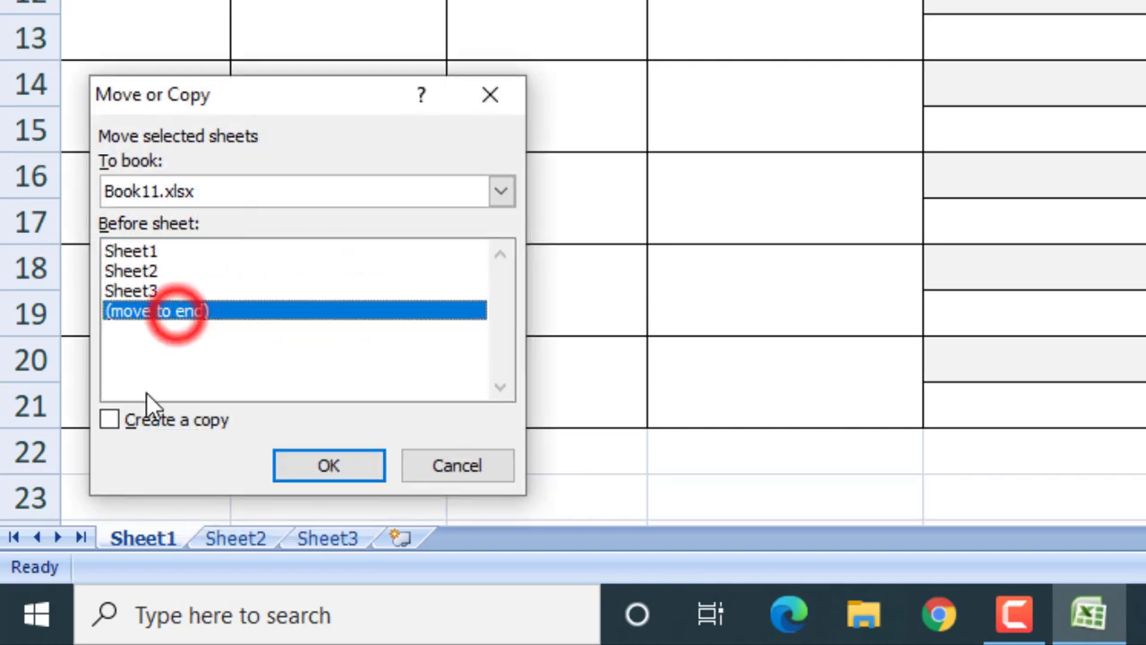
pyautogui.click(111, 421)
pyautogui.click(328, 466)
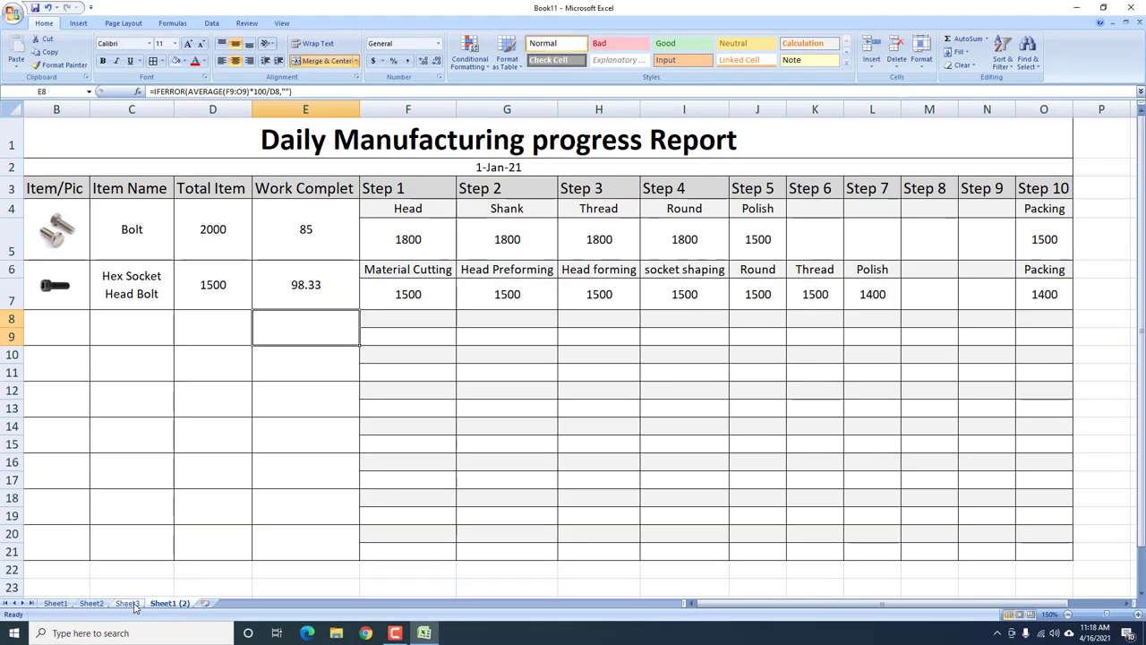
pyautogui.click(128, 603)
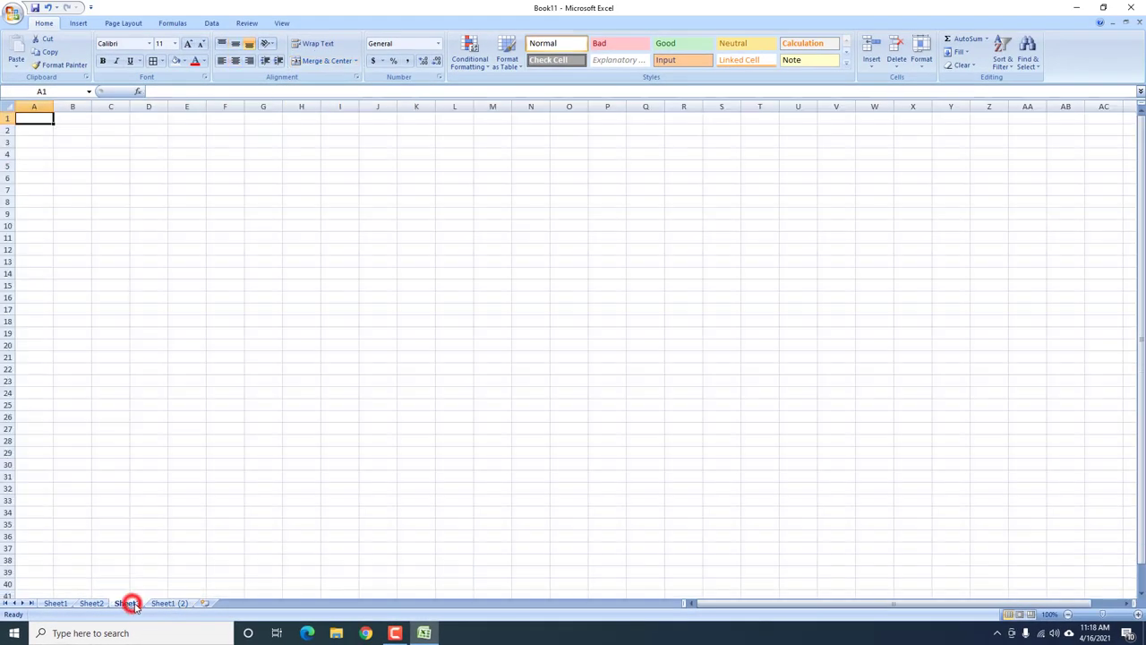
pyautogui.click(56, 602)
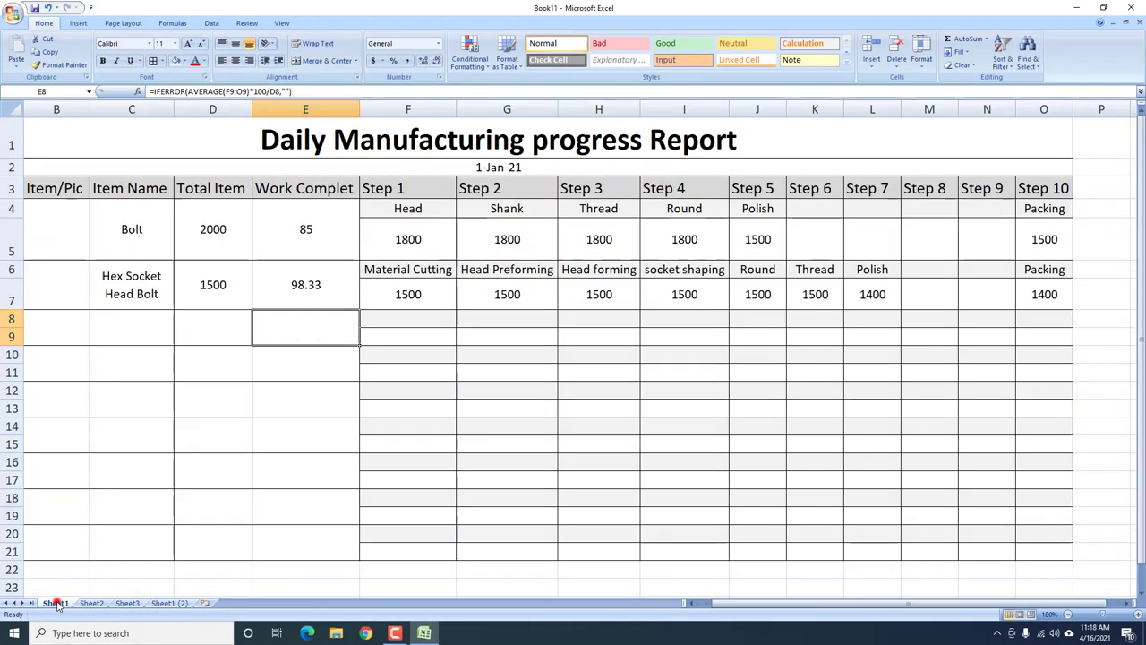
pyautogui.click(171, 603)
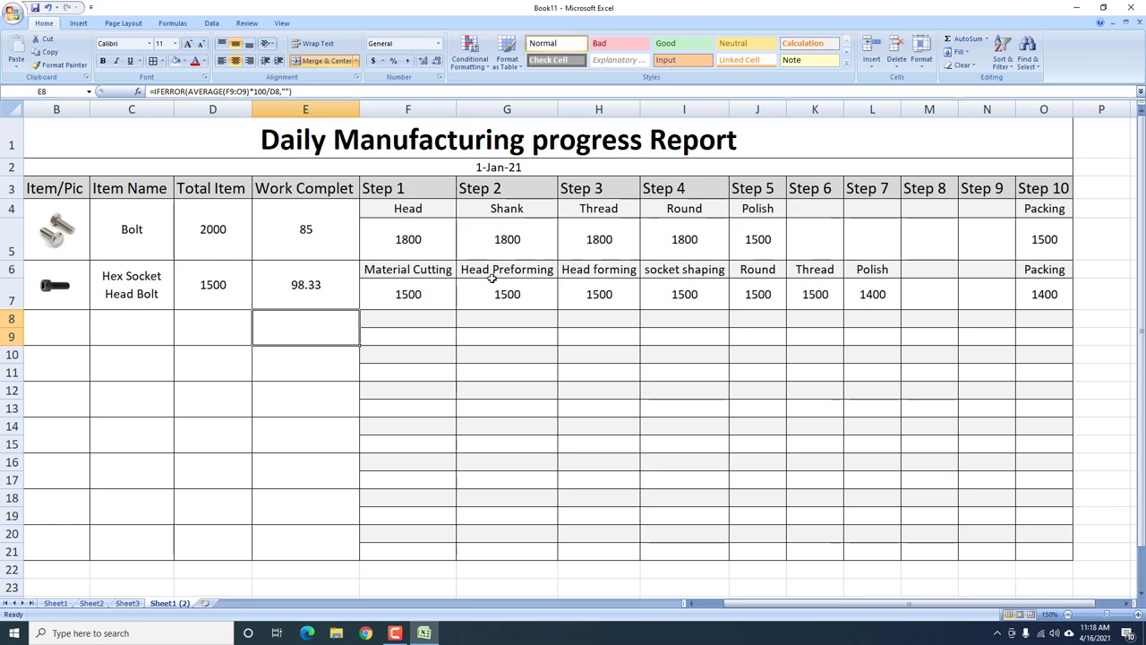
pyautogui.hotkey('ctrl', 'pageup')
pyautogui.hotkey('ctrl', 'pageup')
pyautogui.hotkey('ctrl', 'pageup')
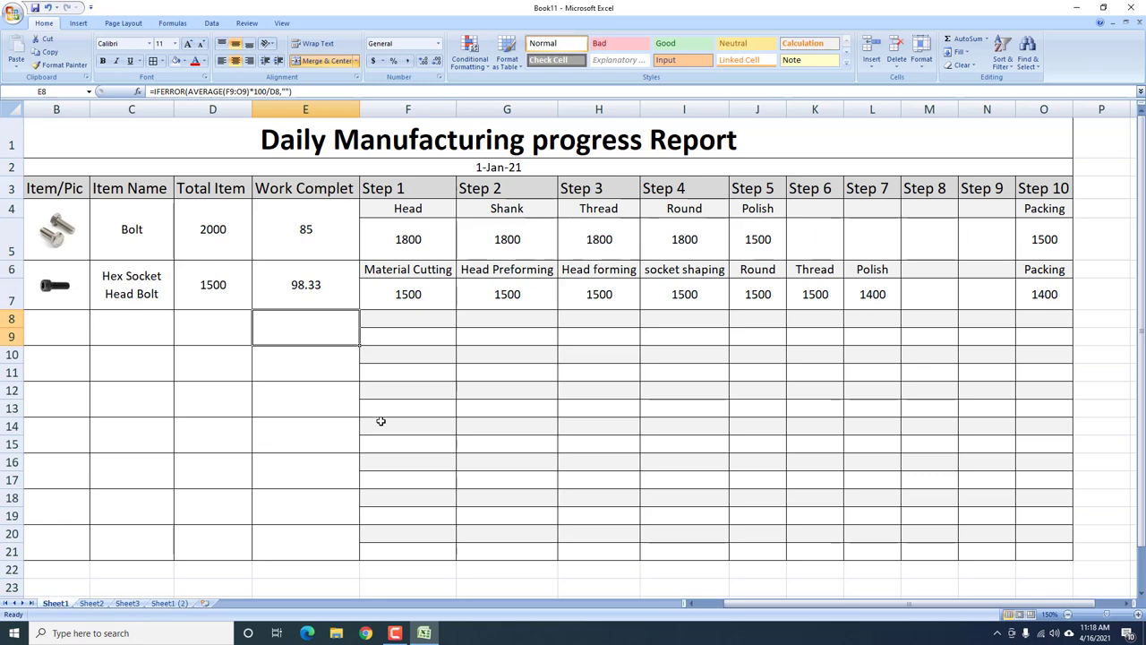